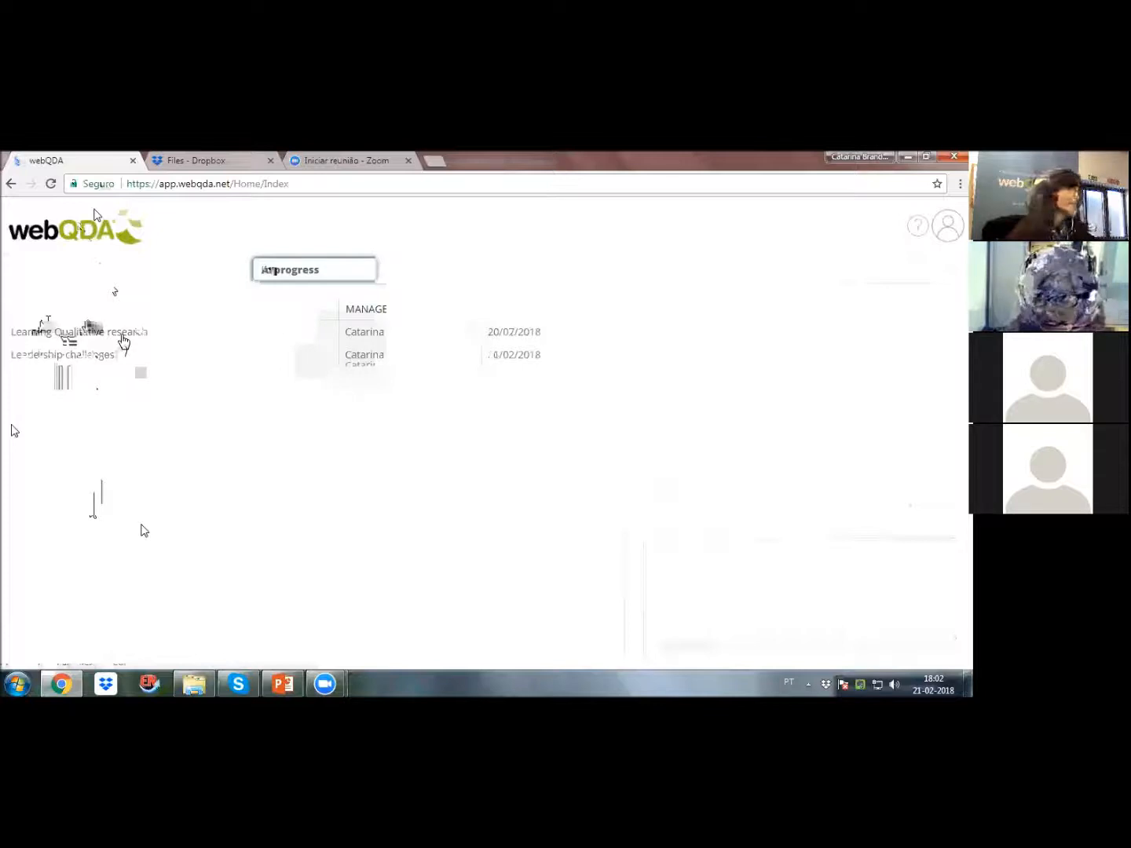
Step: Open the Learning Qualitative research project, look over its overview of sources and codes, and display its internal sources
{"action": "double_click", "coordinate": [124, 340]}
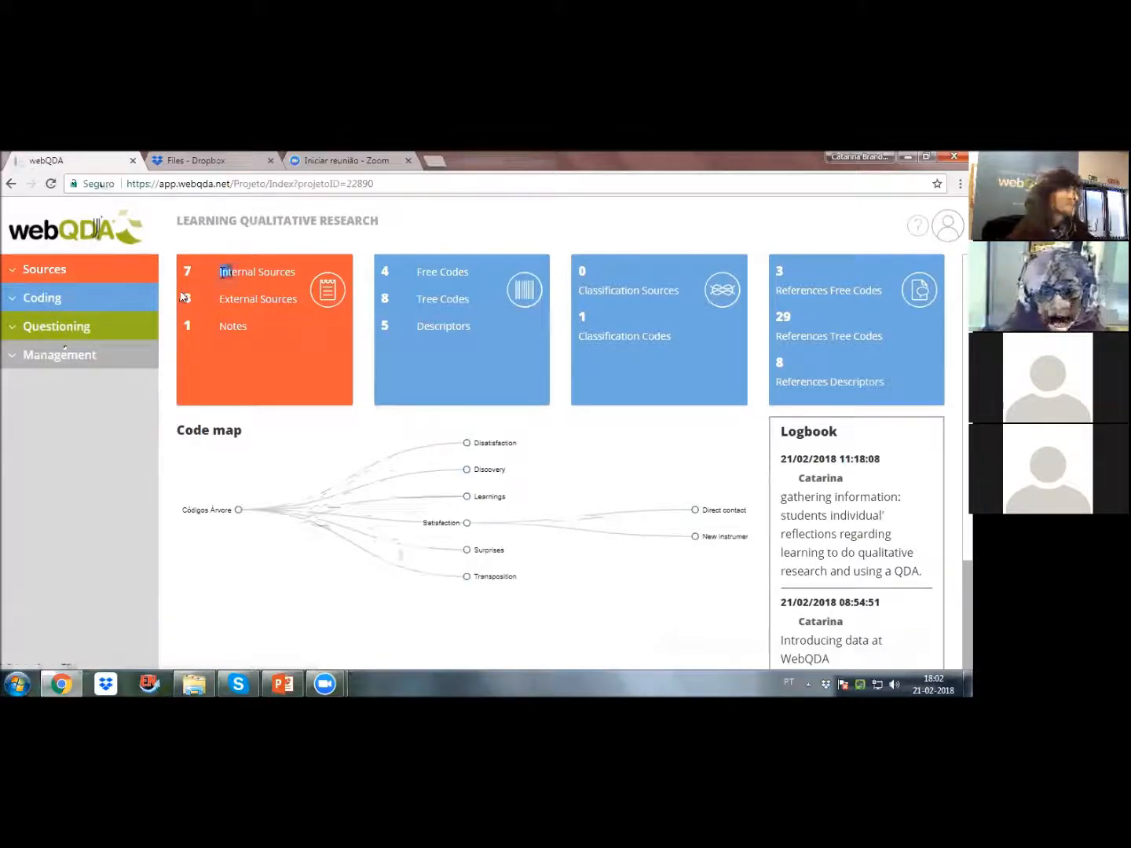
{"action": "left_click_drag", "start_coordinate": [222, 272], "coordinate": [293, 273]}
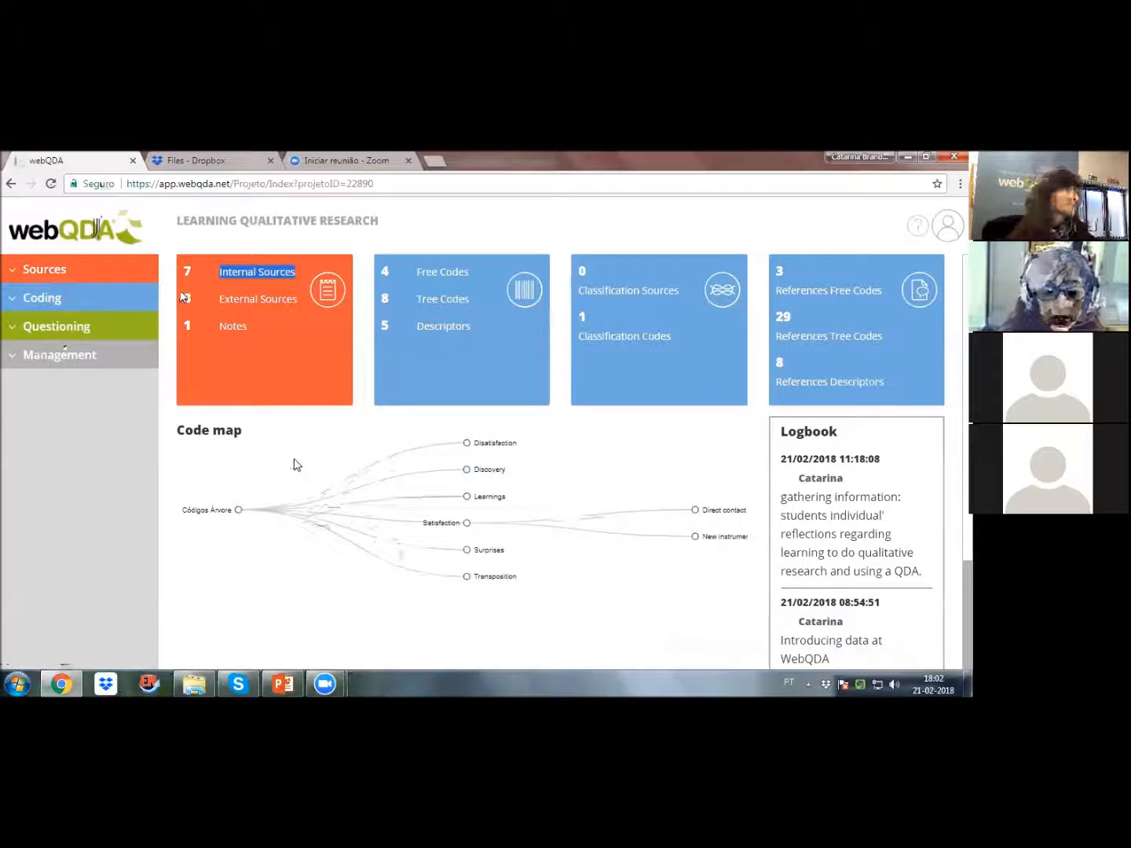
{"action": "left_click", "coordinate": [248, 338]}
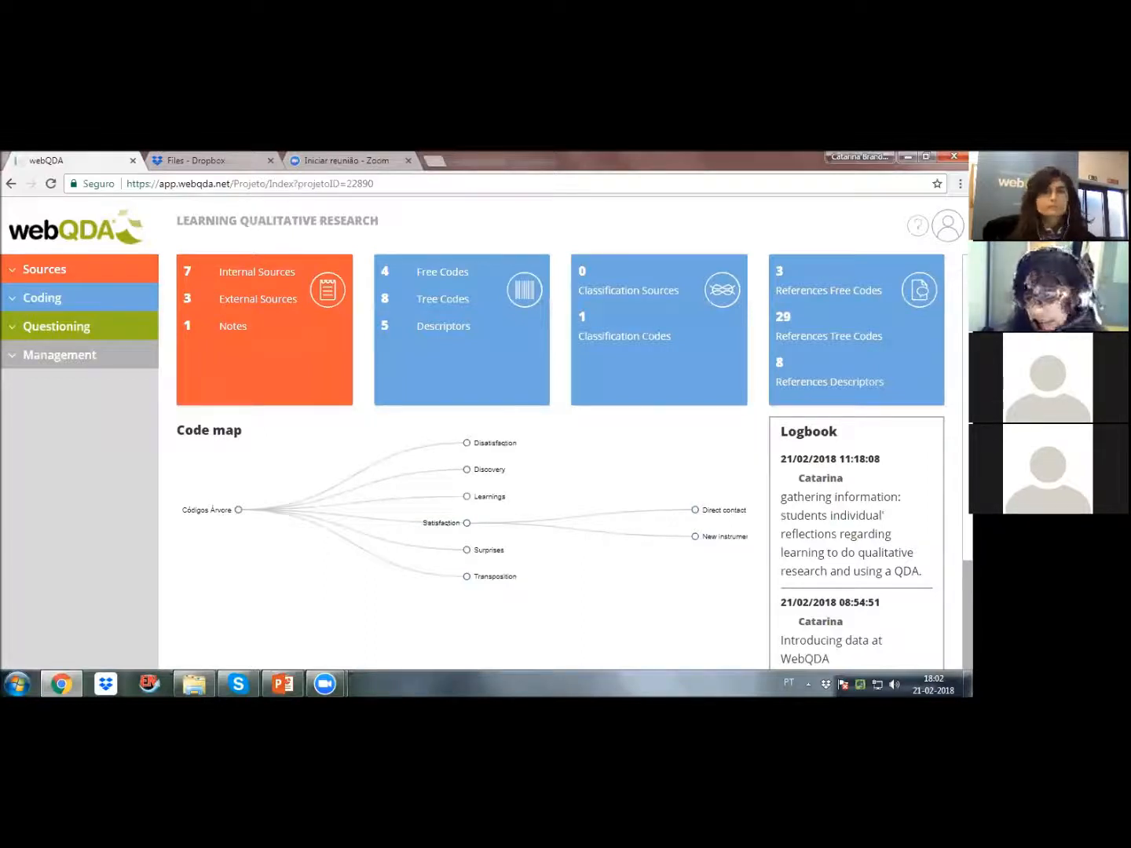
{"action": "mouse_move", "coordinate": [722, 511]}
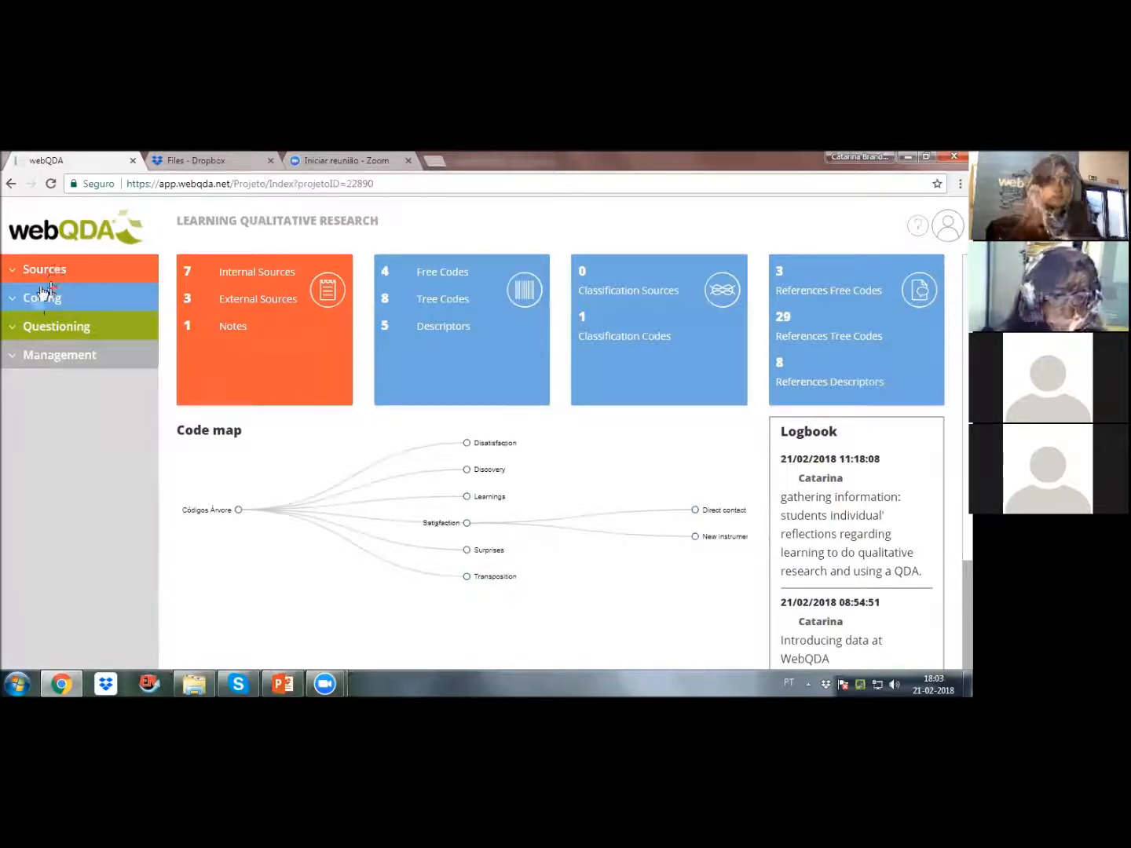
{"action": "left_click", "coordinate": [14, 271]}
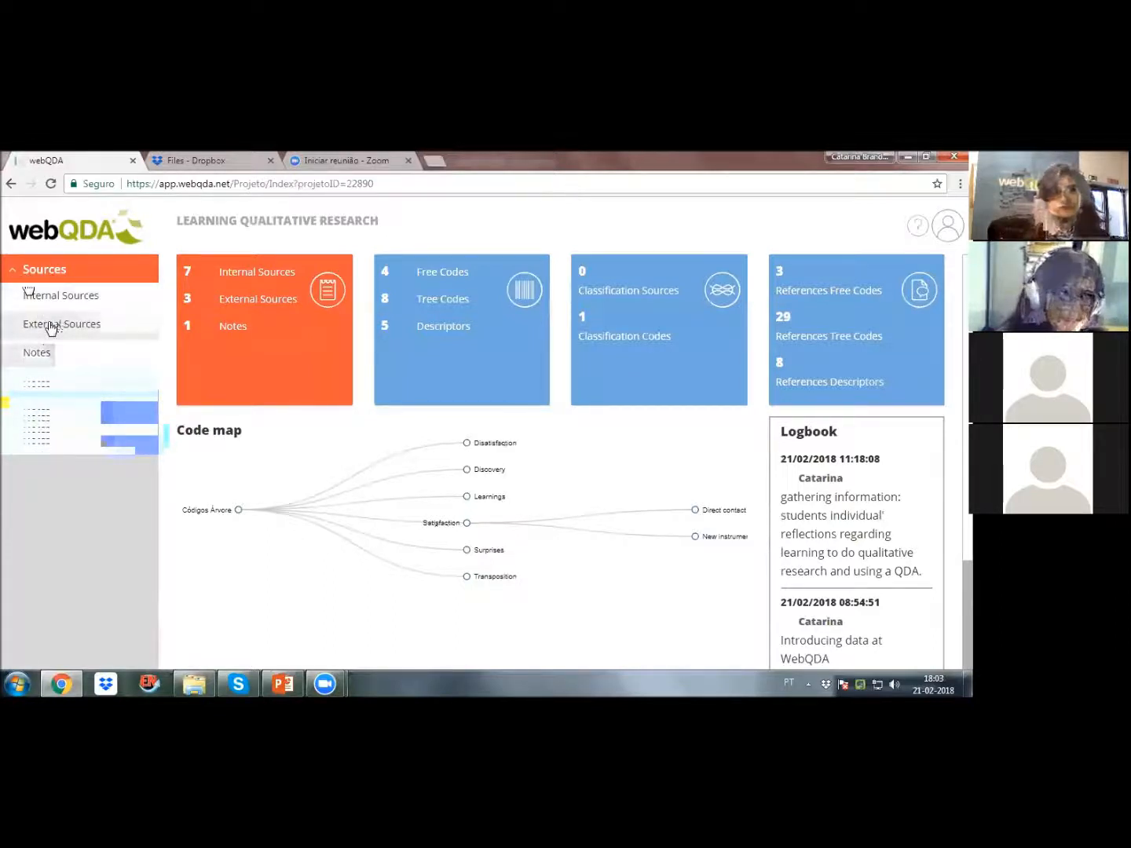
{"action": "left_click", "coordinate": [60, 298]}
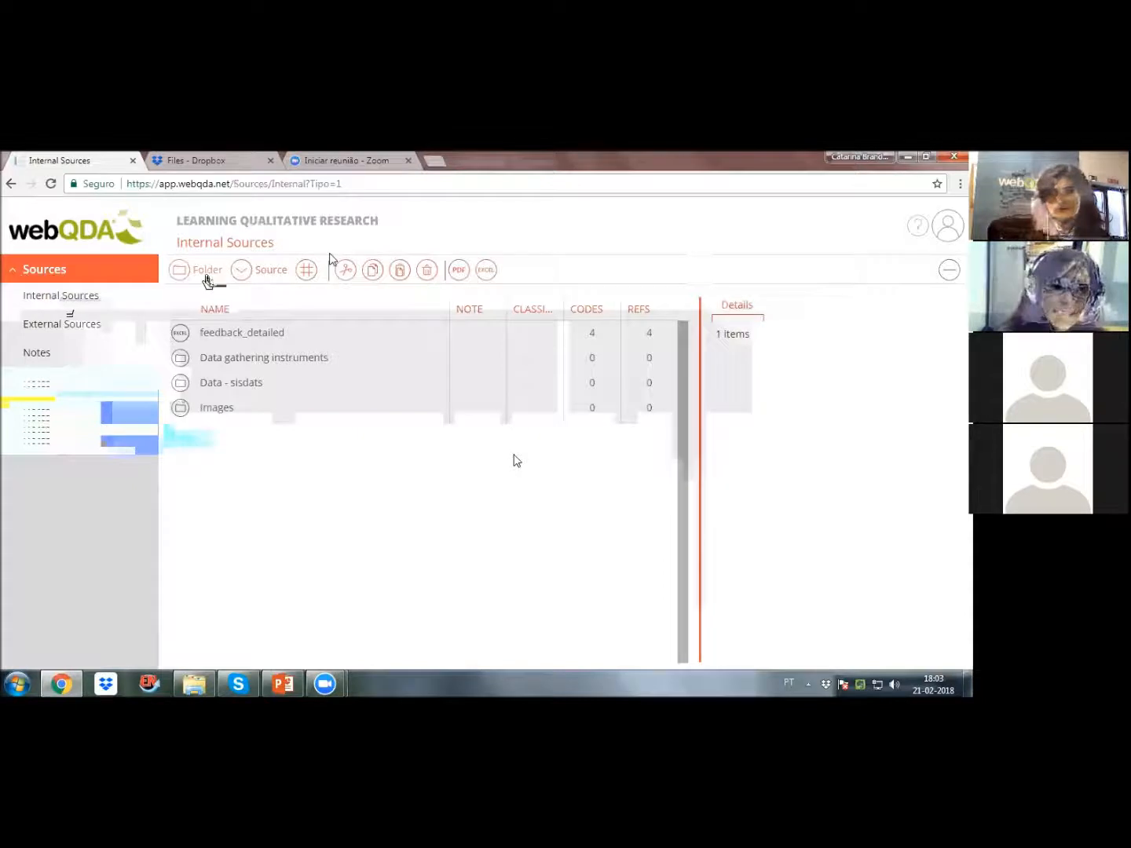
{"action": "left_click", "coordinate": [259, 274]}
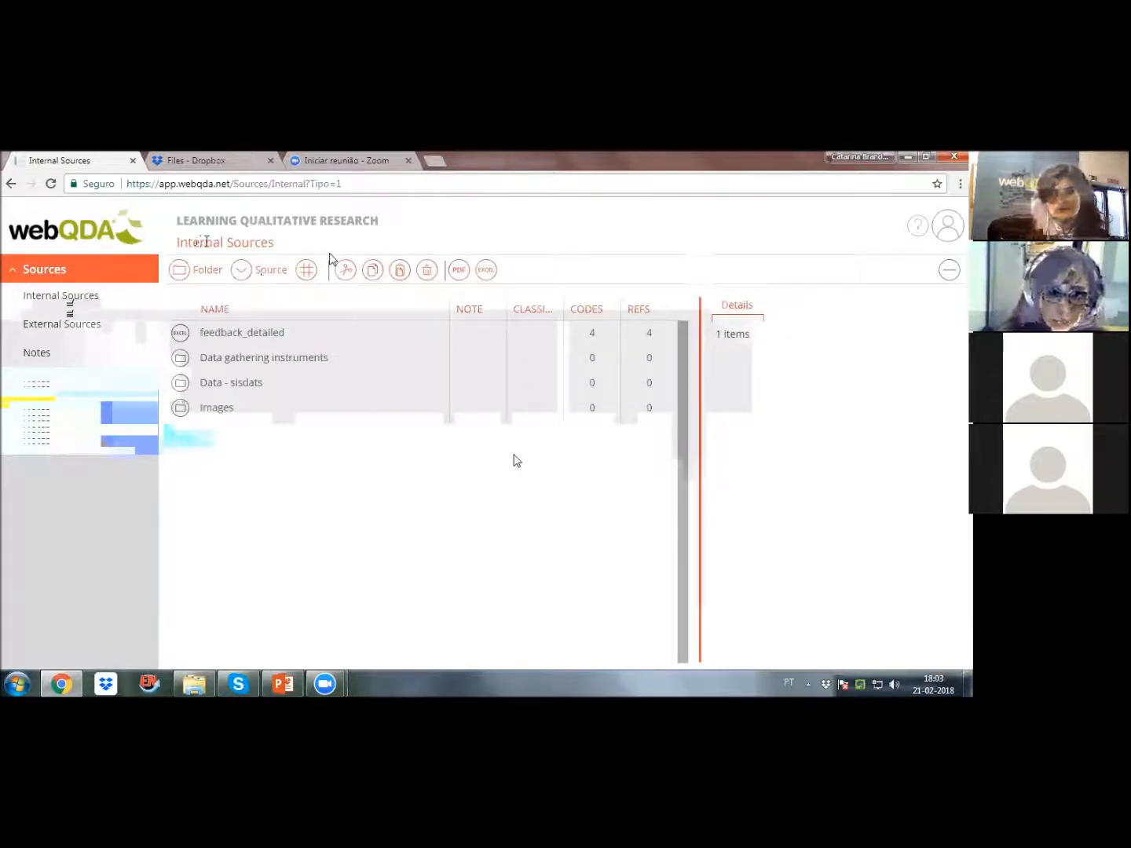
{"action": "mouse_move", "coordinate": [266, 280]}
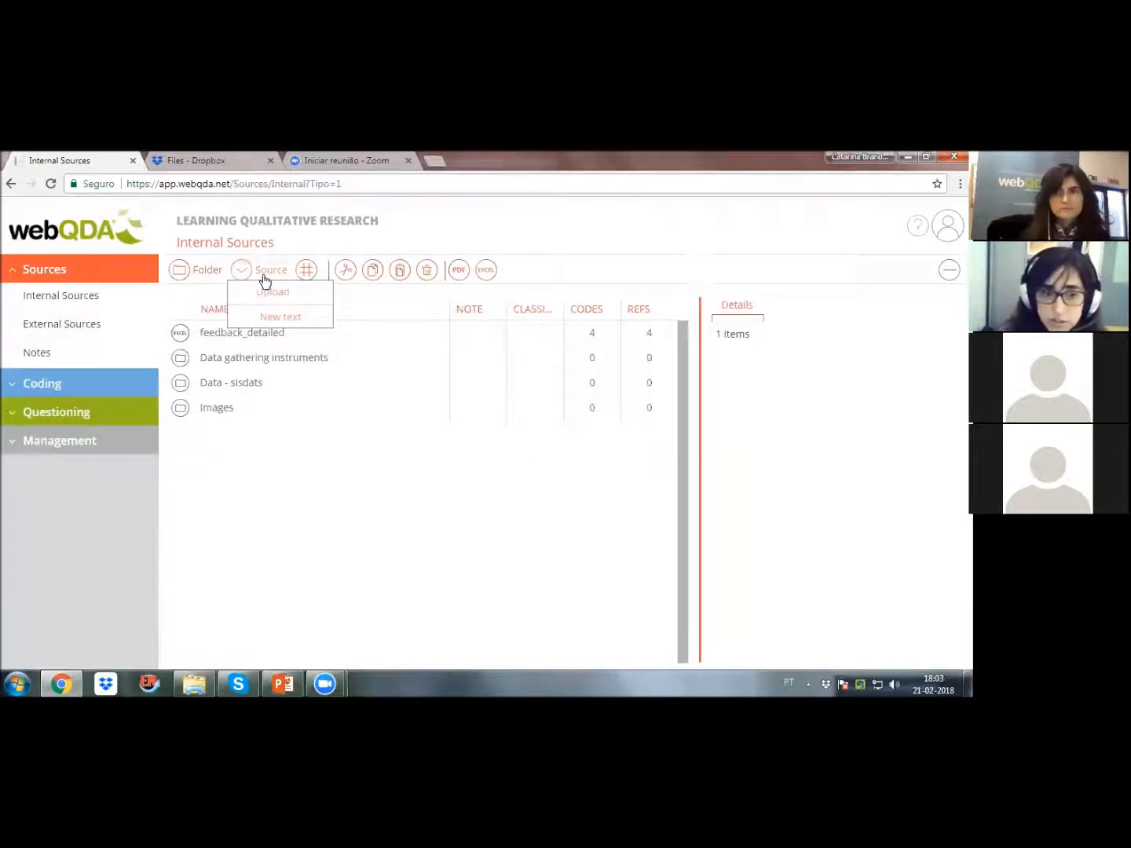
{"action": "left_click", "coordinate": [298, 299]}
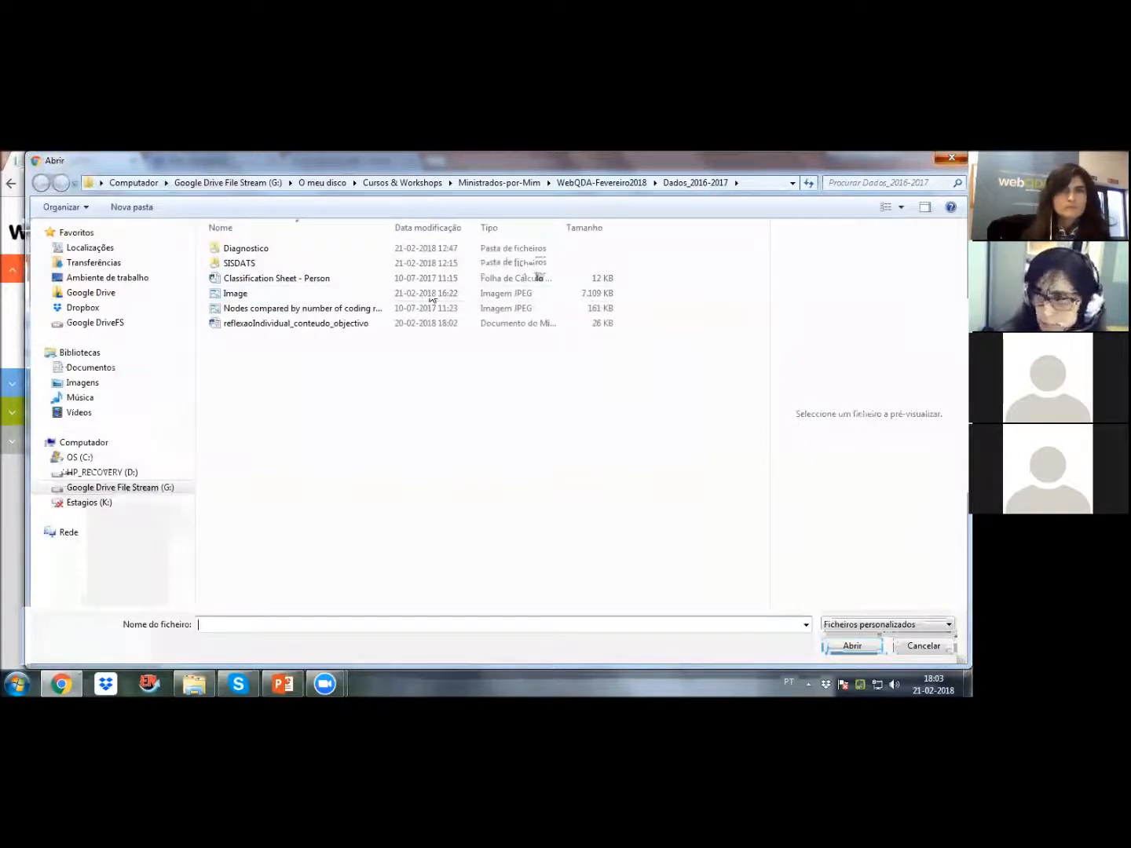
{"action": "key", "text": "Escape"}
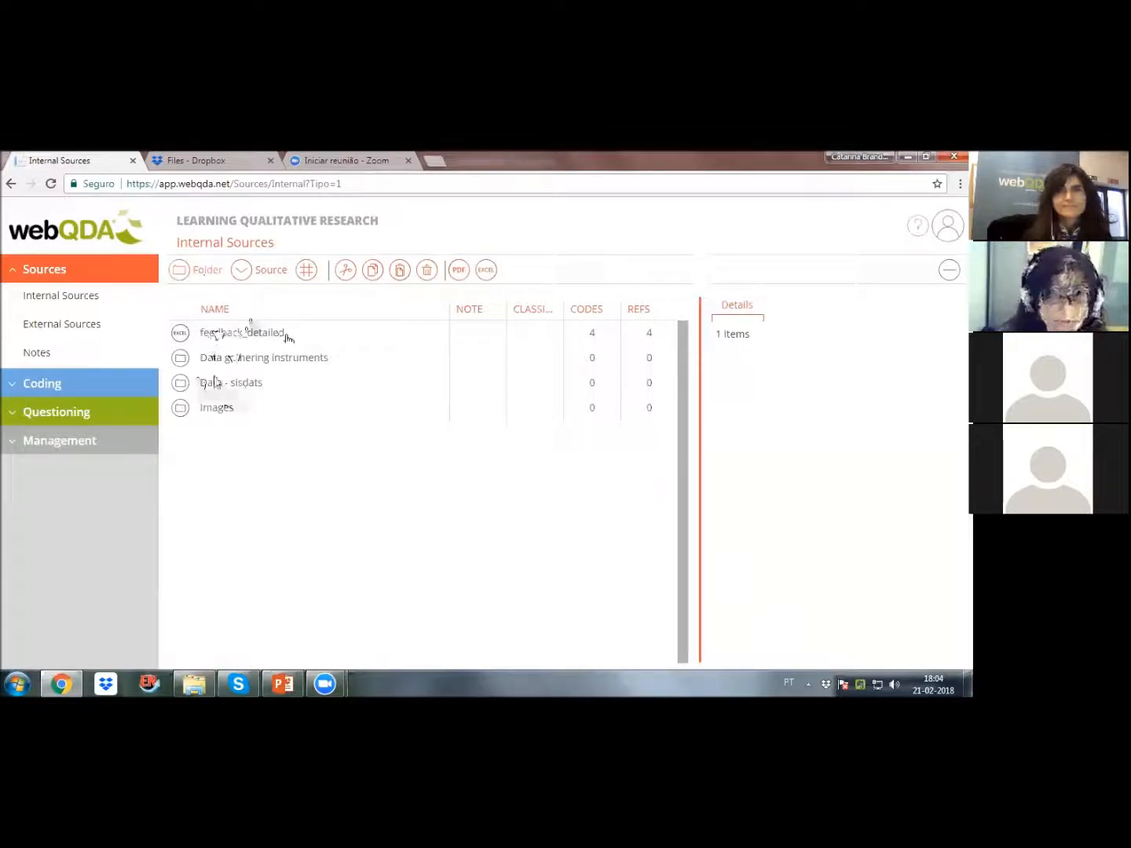
Step: Open the ARM document in the Data - sisdats folder and remove the Satisfaction coding from the passage about high satisfaction
{"action": "double_click", "coordinate": [223, 386]}
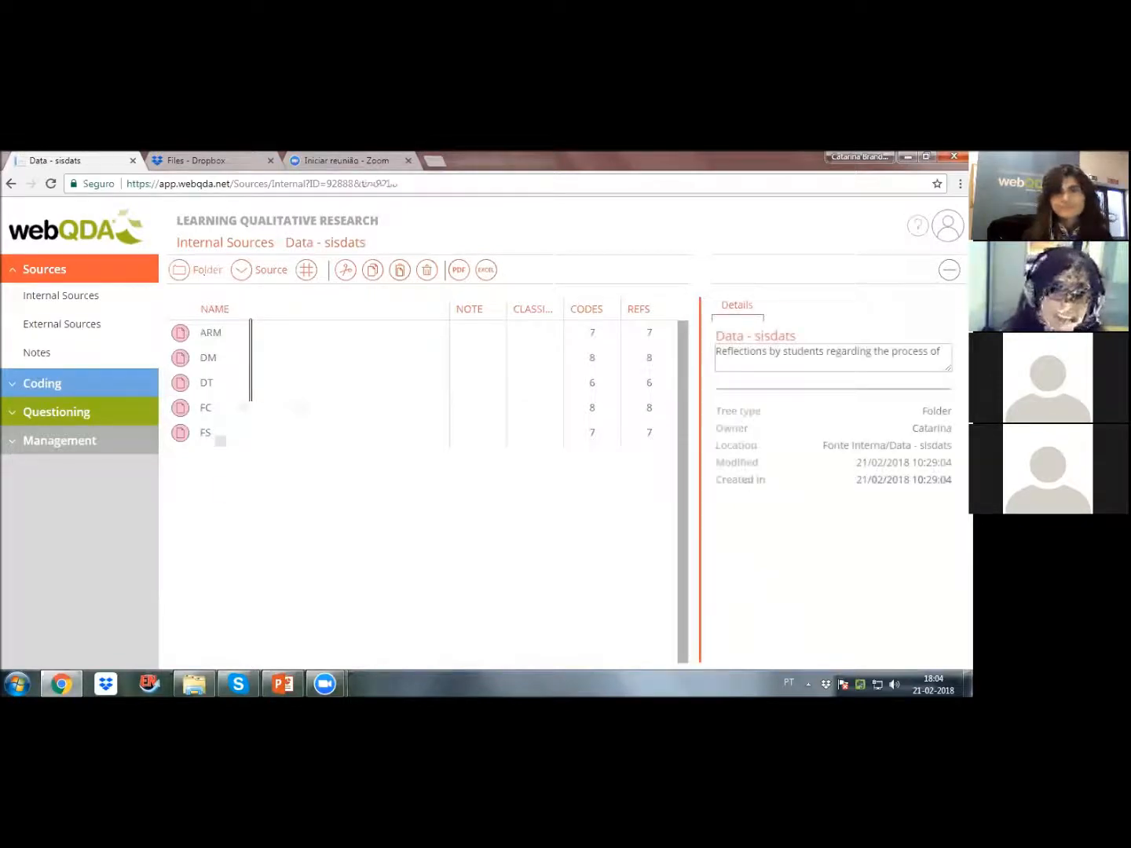
{"action": "double_click", "coordinate": [212, 332]}
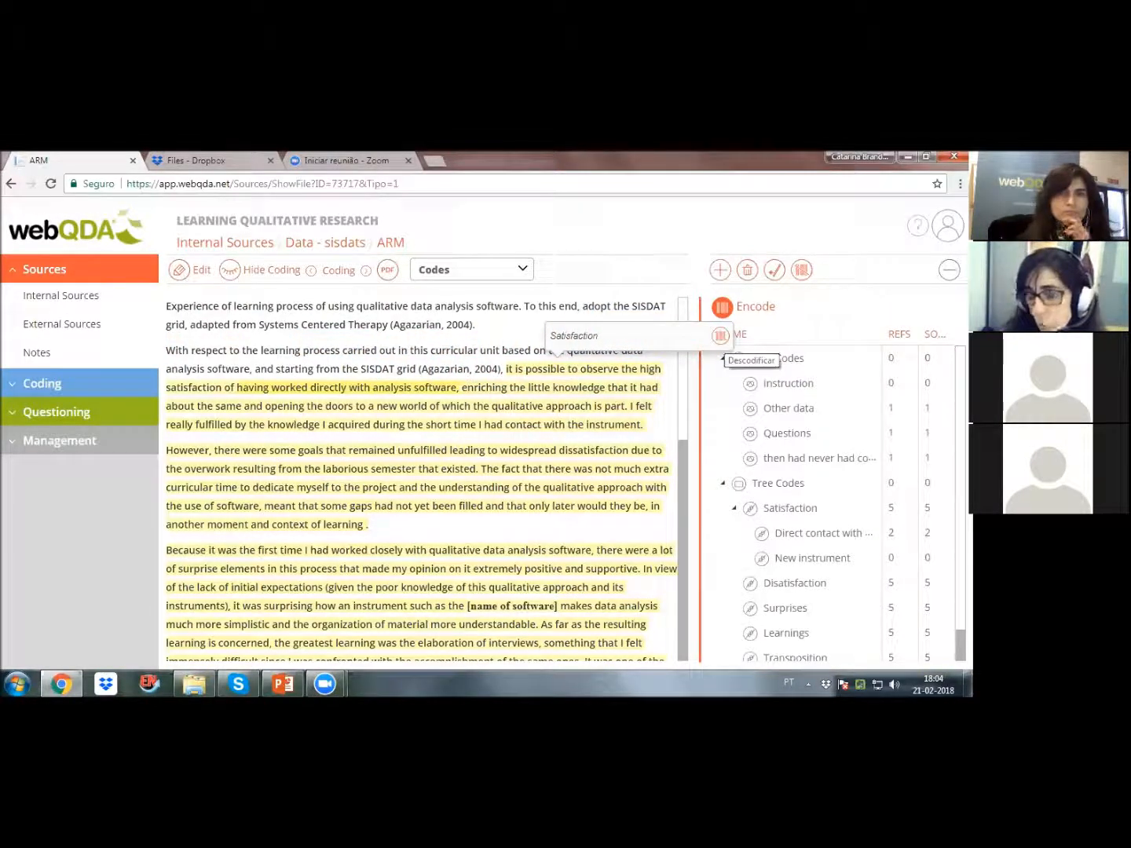
{"action": "left_click", "coordinate": [718, 336]}
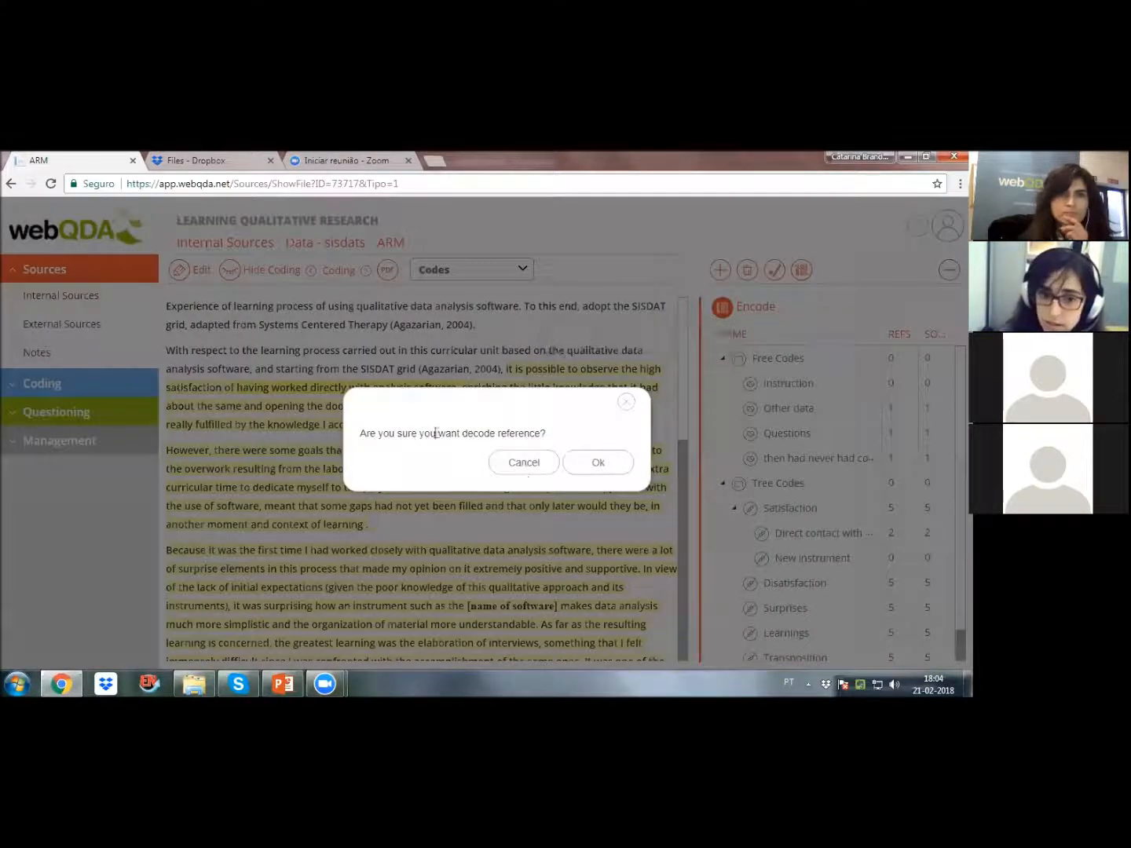
{"action": "left_click", "coordinate": [597, 464]}
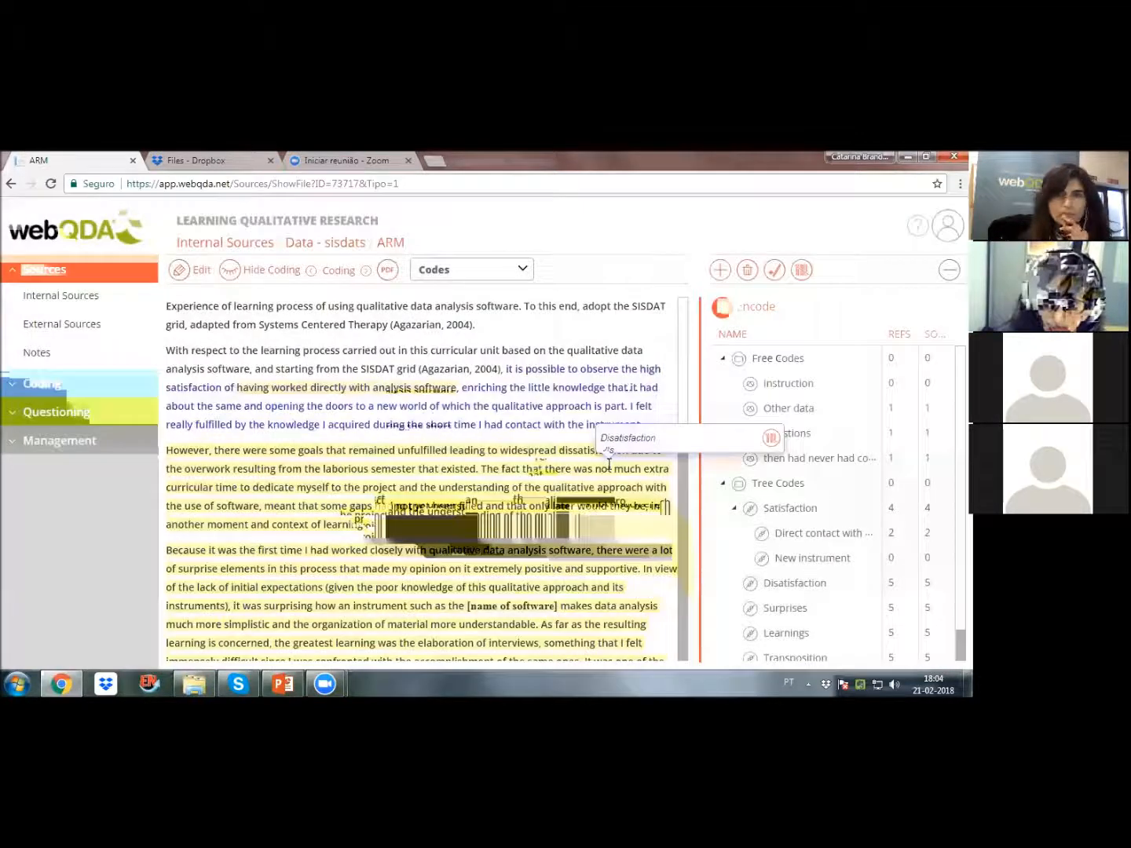
Step: Inspect the coded passages in the ARM document and show its coding by Descriptors instead of Codes
{"action": "mouse_move", "coordinate": [401, 457]}
{"action": "mouse_move", "coordinate": [337, 389]}
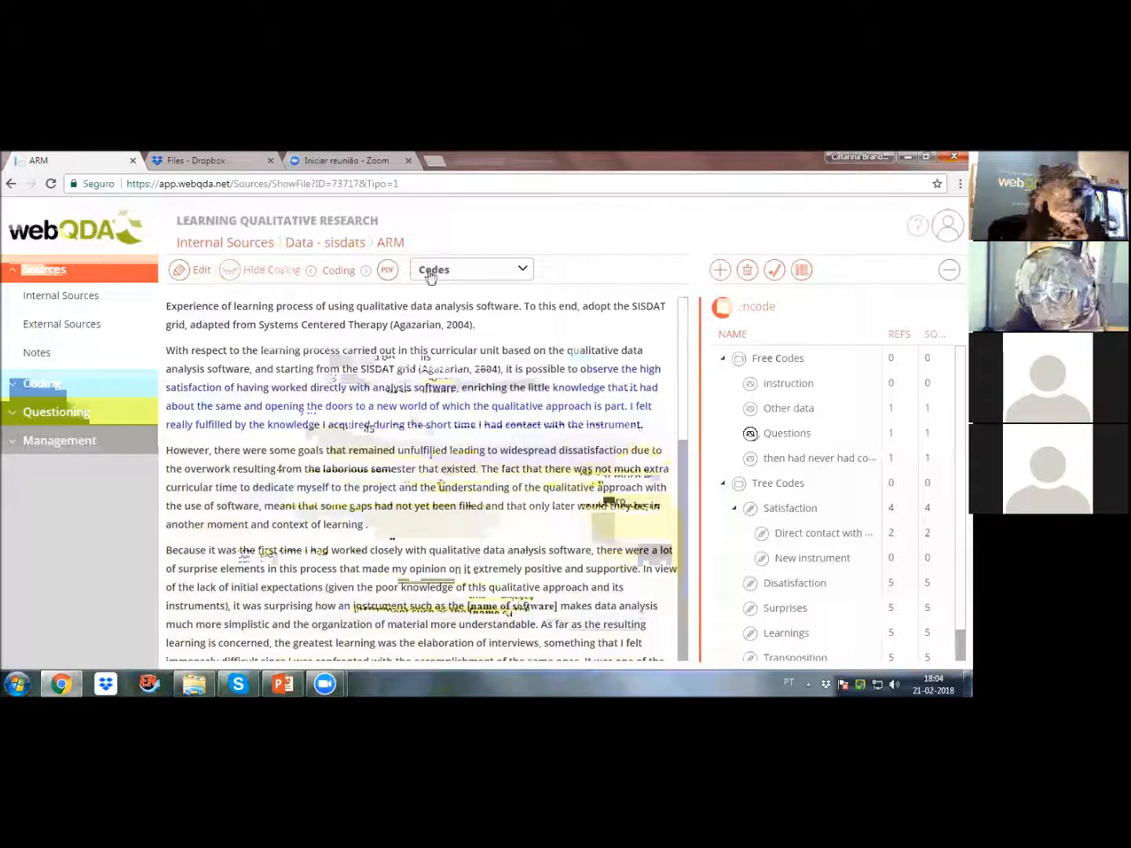
{"action": "left_click", "coordinate": [529, 272]}
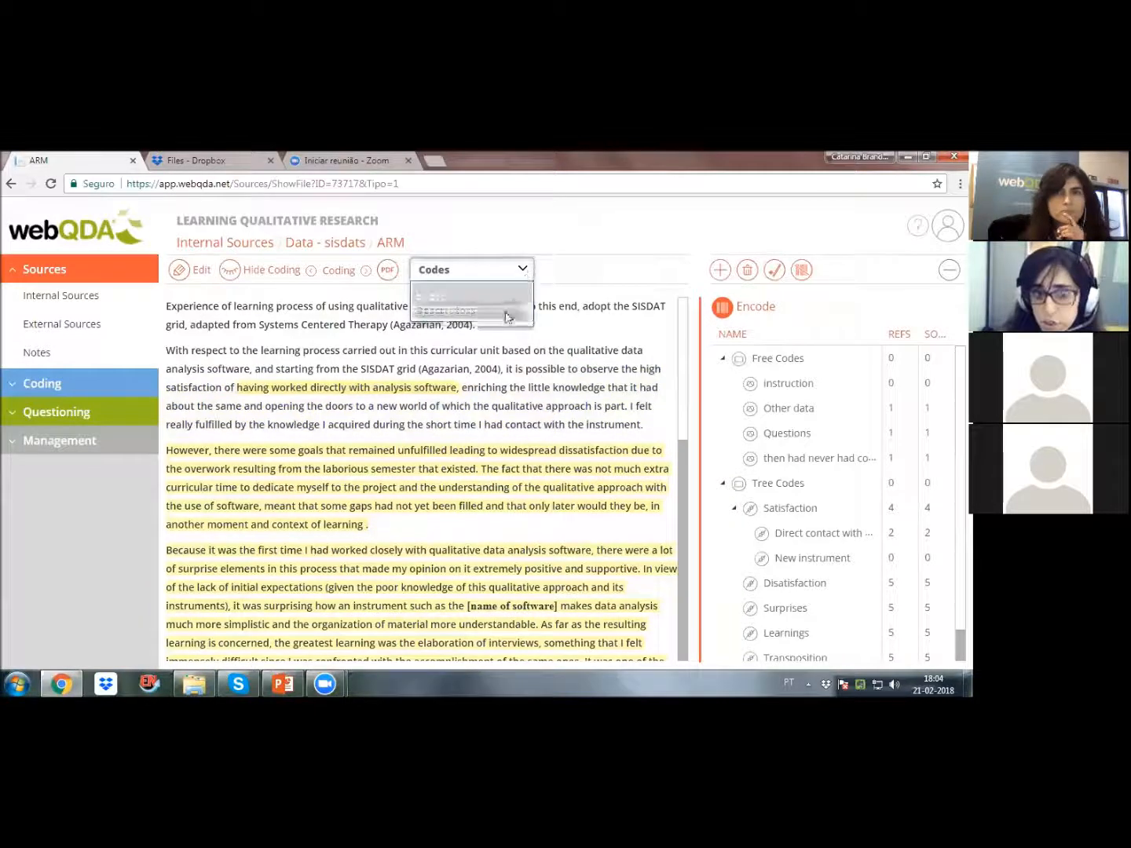
{"action": "left_click", "coordinate": [476, 317]}
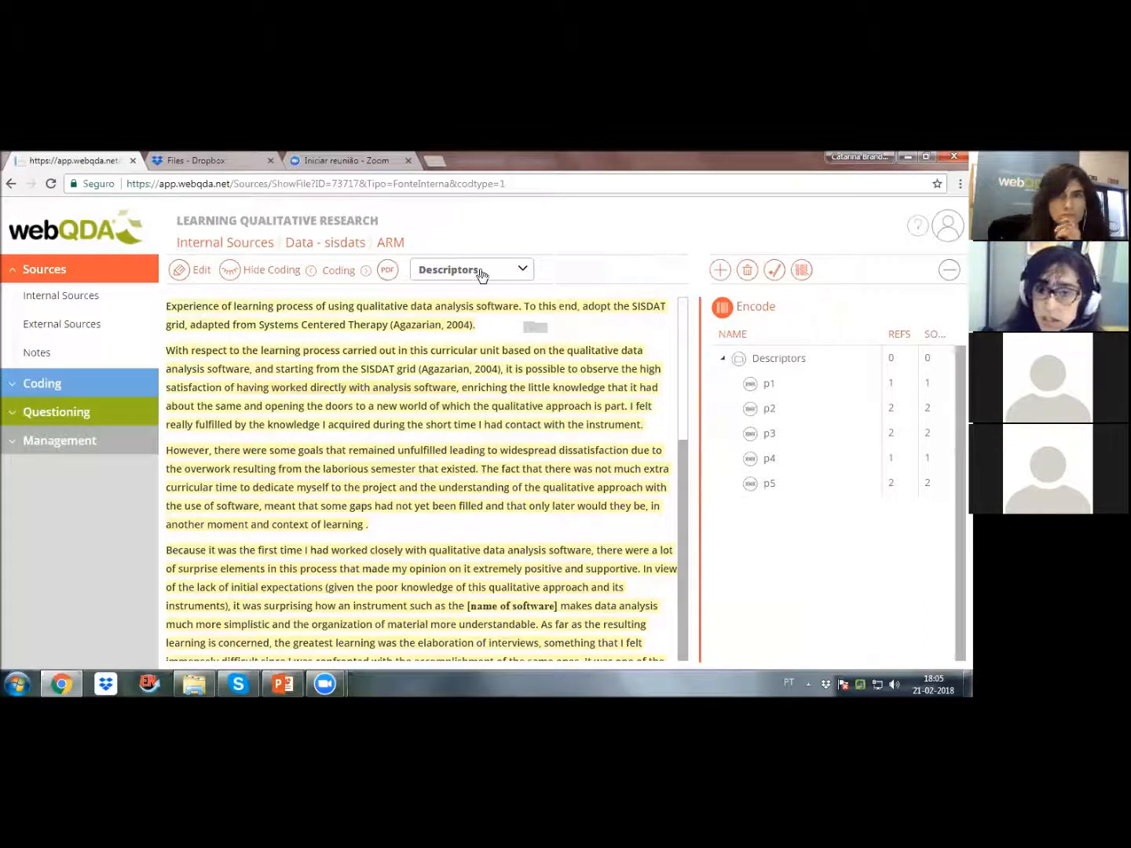
{"action": "left_click", "coordinate": [481, 272]}
{"action": "left_click", "coordinate": [454, 308]}
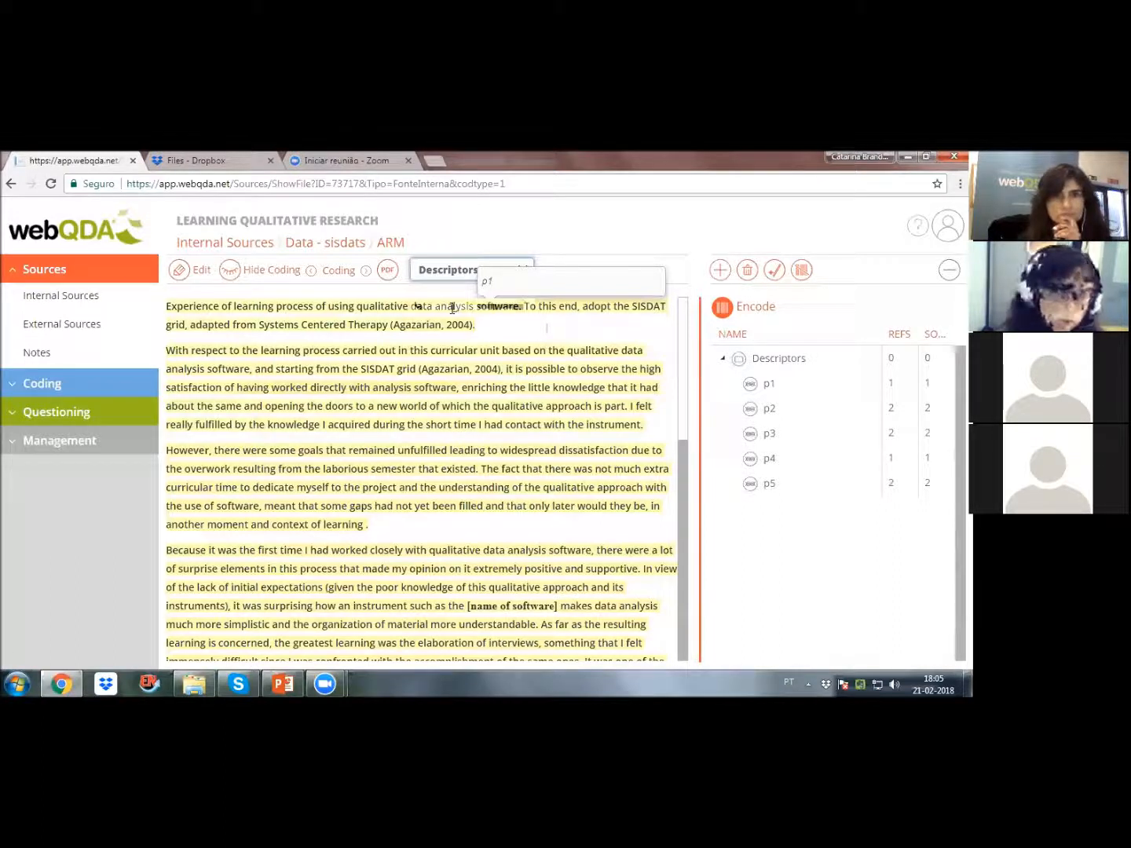
Step: Create and save a project note named "test" with the text "jhadskjhaskjhdkjhsa"
{"action": "left_click", "coordinate": [82, 334]}
{"action": "left_click", "coordinate": [70, 359]}
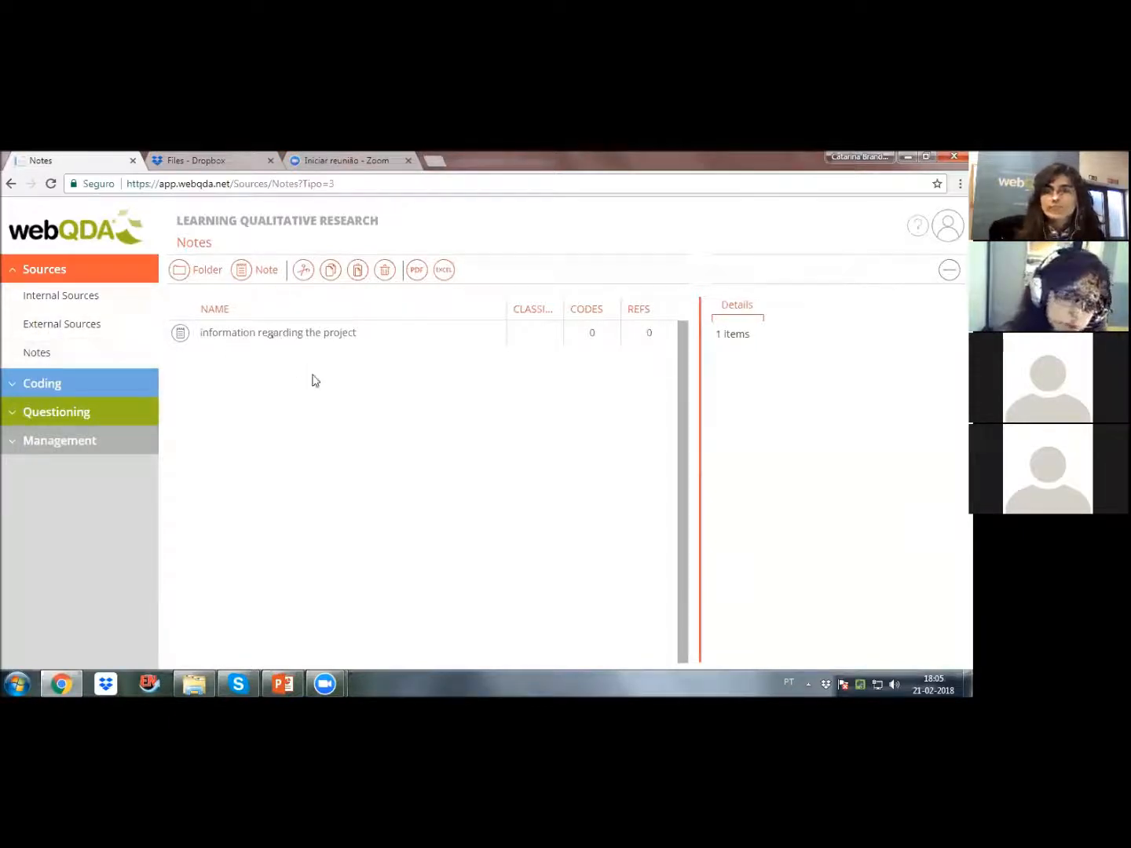
{"action": "left_click", "coordinate": [264, 271]}
{"action": "left_click", "coordinate": [221, 317]}
{"action": "type", "text": "test"}
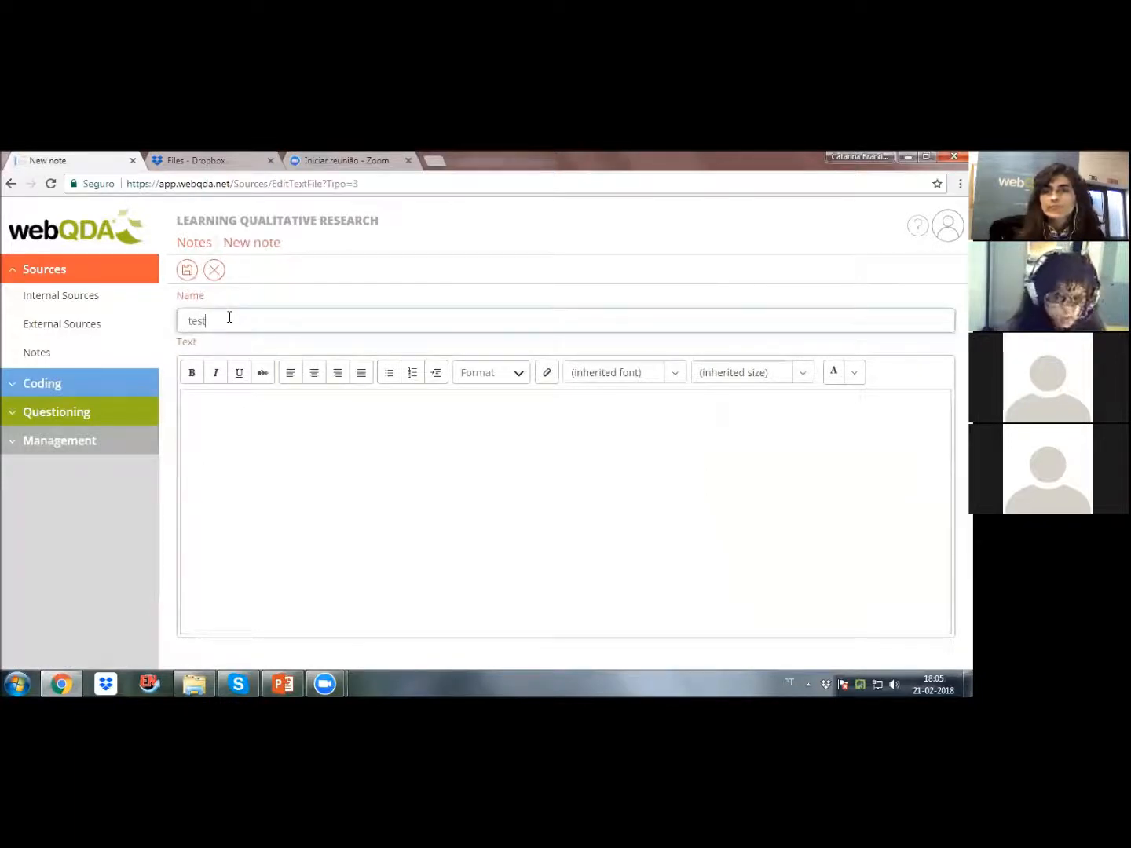
{"action": "left_click", "coordinate": [374, 441]}
{"action": "type", "text": "jhadskjhaskjhdkjhsa"}
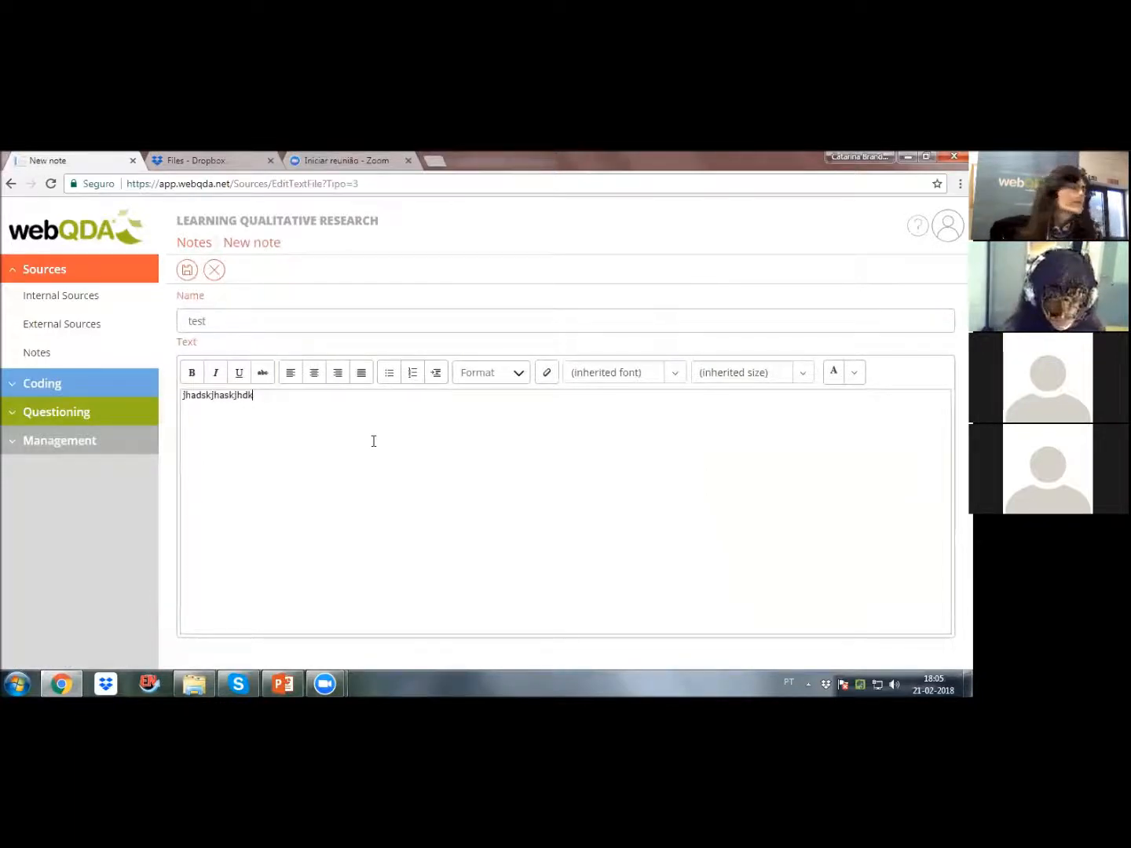
{"action": "left_click", "coordinate": [187, 269]}
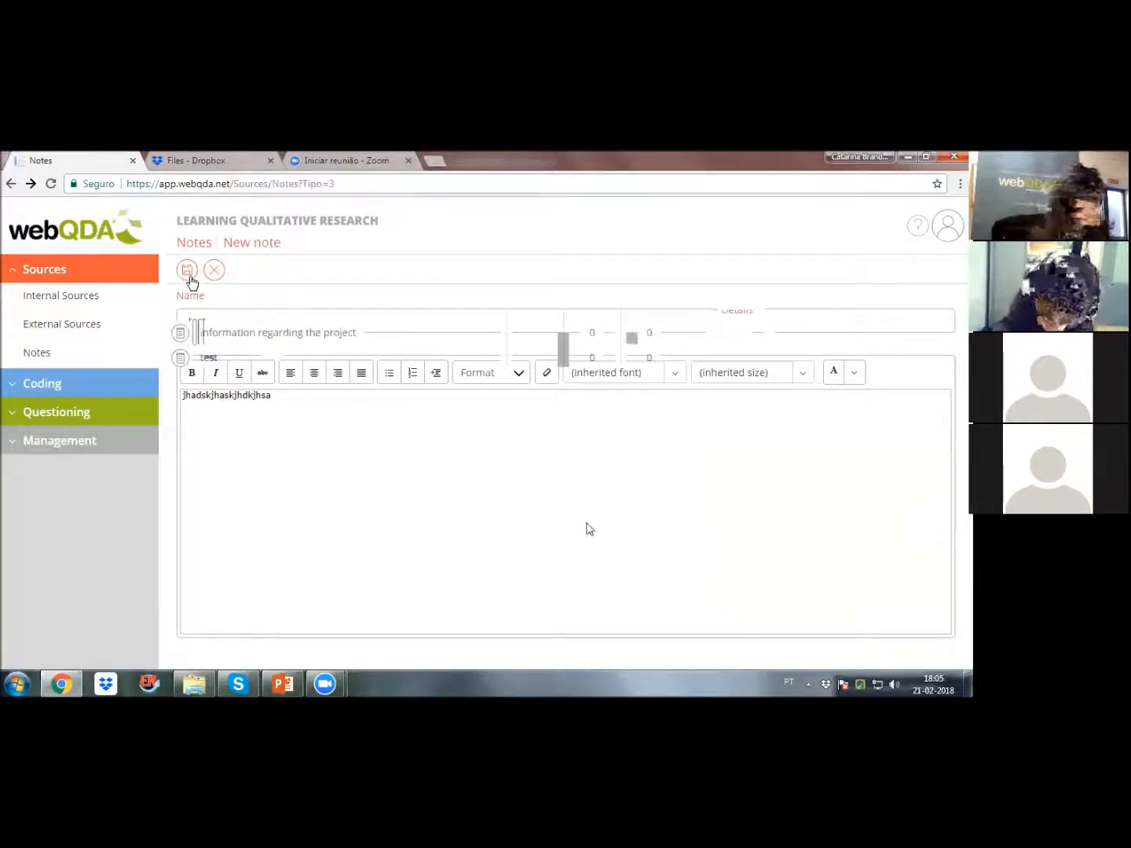
Step: Edit the "test" note to add a second paragraph reading "jakjhkajhsdkjhskjdkjskjdkjasdkj" and save it
{"action": "left_click", "coordinate": [201, 362]}
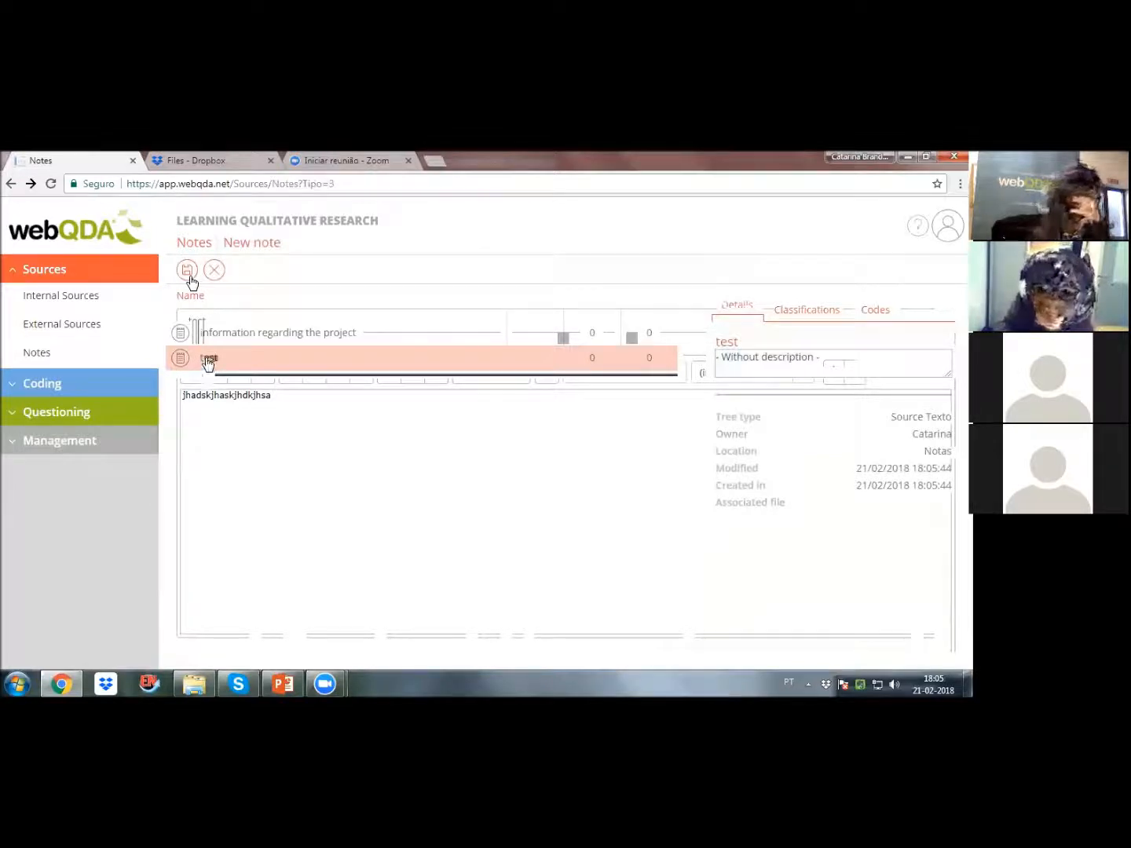
{"action": "double_click", "coordinate": [209, 362]}
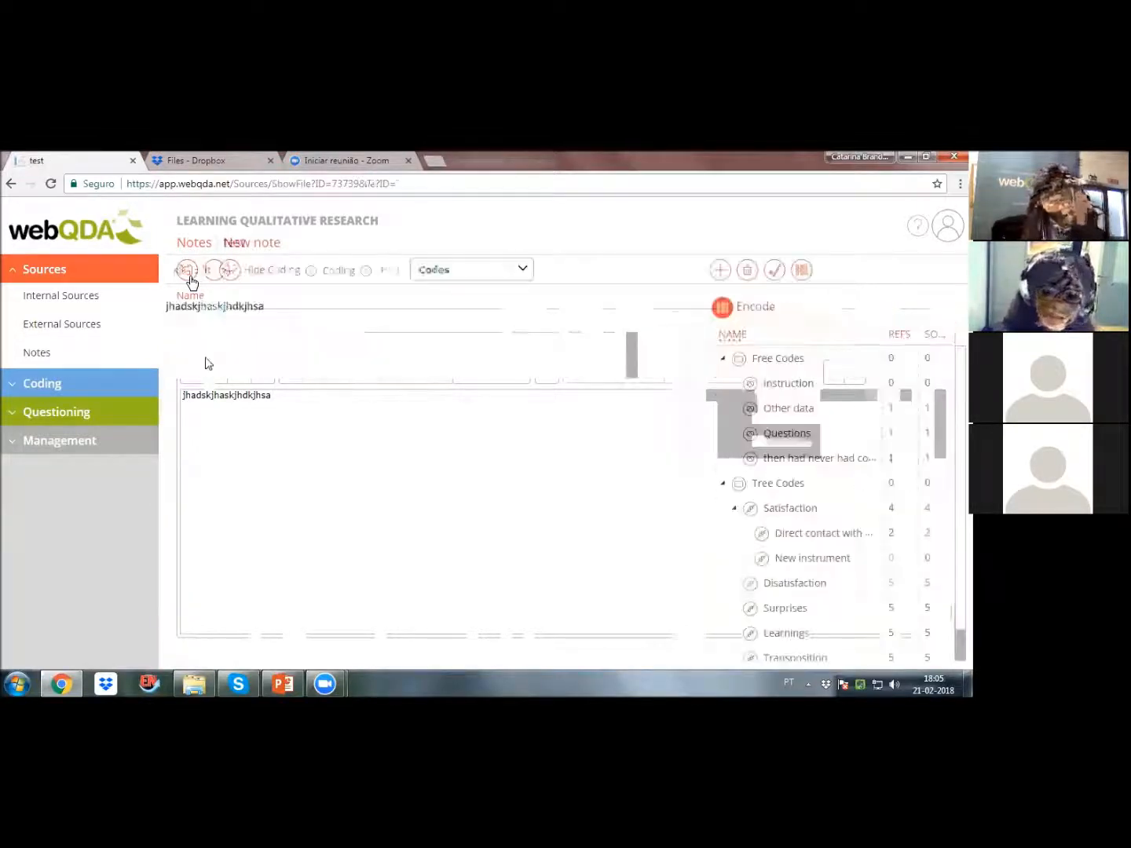
{"action": "left_click", "coordinate": [188, 272]}
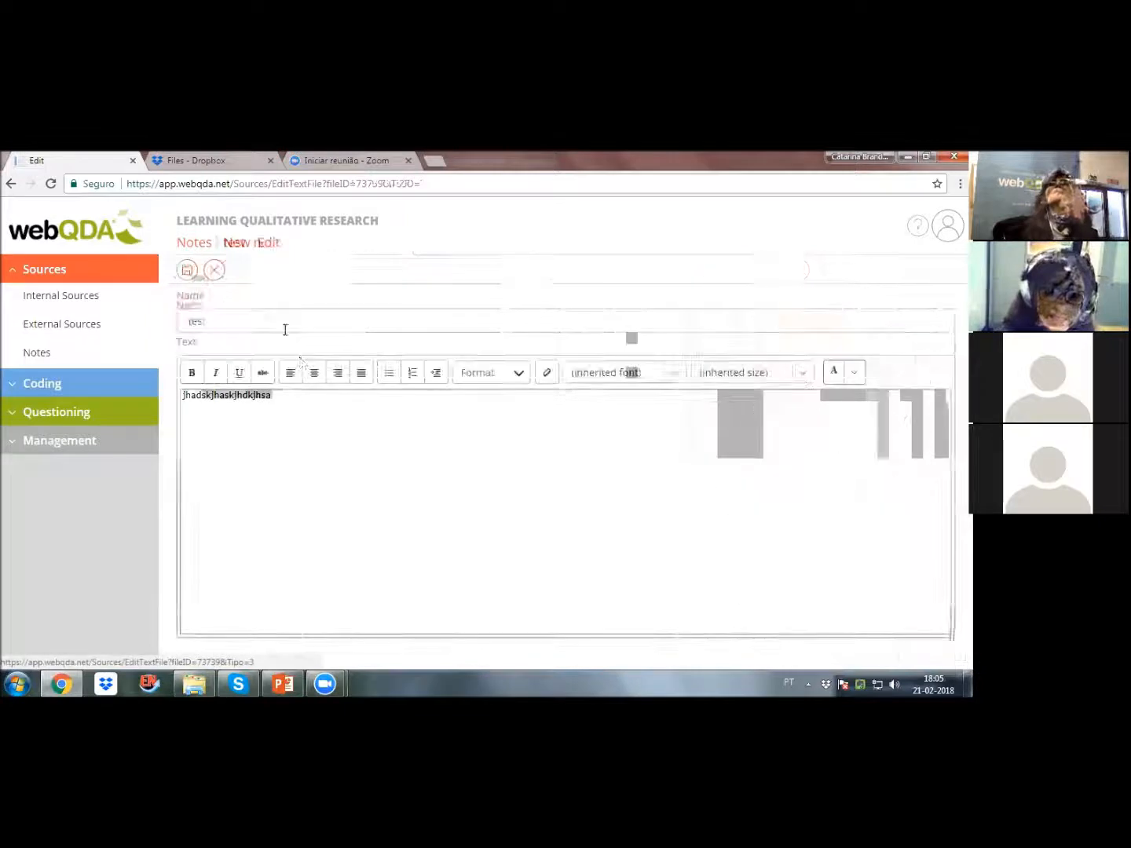
{"action": "double_click", "coordinate": [301, 397]}
{"action": "key", "text": "Return"}
{"action": "type", "text": "jakjh"}
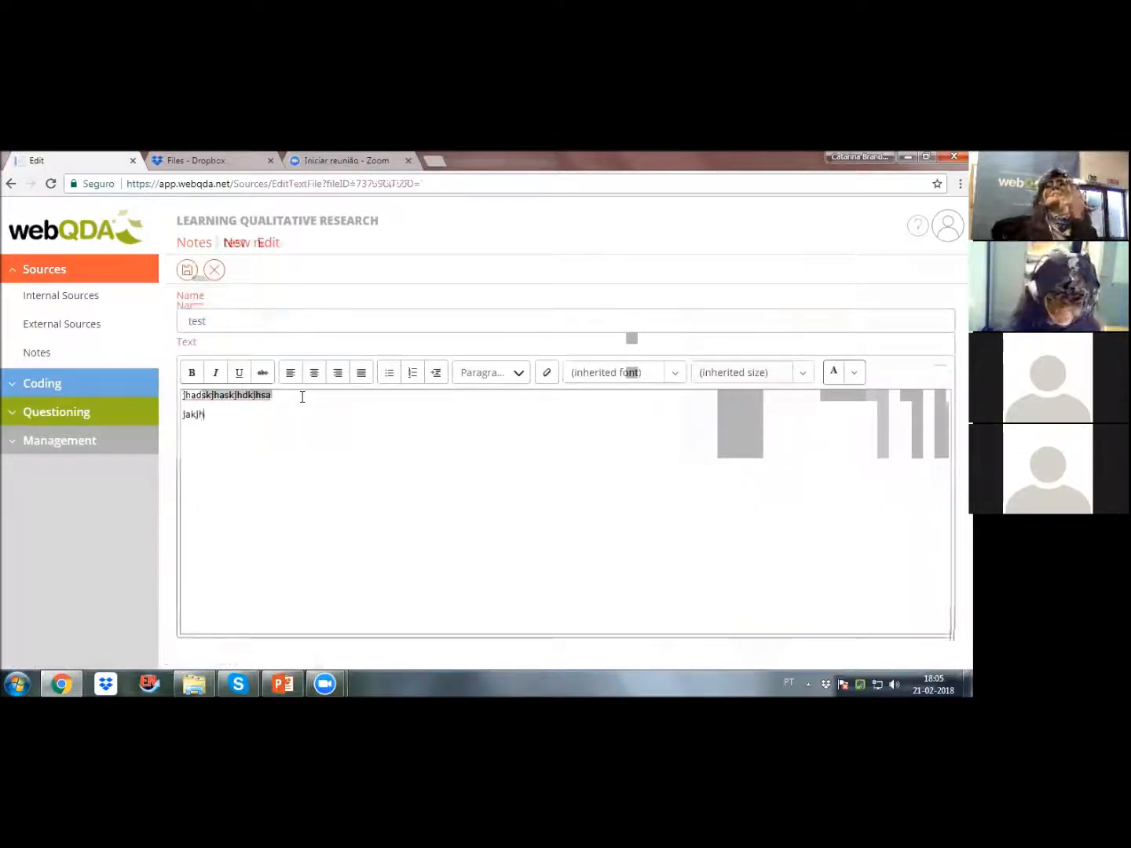
{"action": "type", "text": "kajhsdkjhskjdkjskjdkjasdkj"}
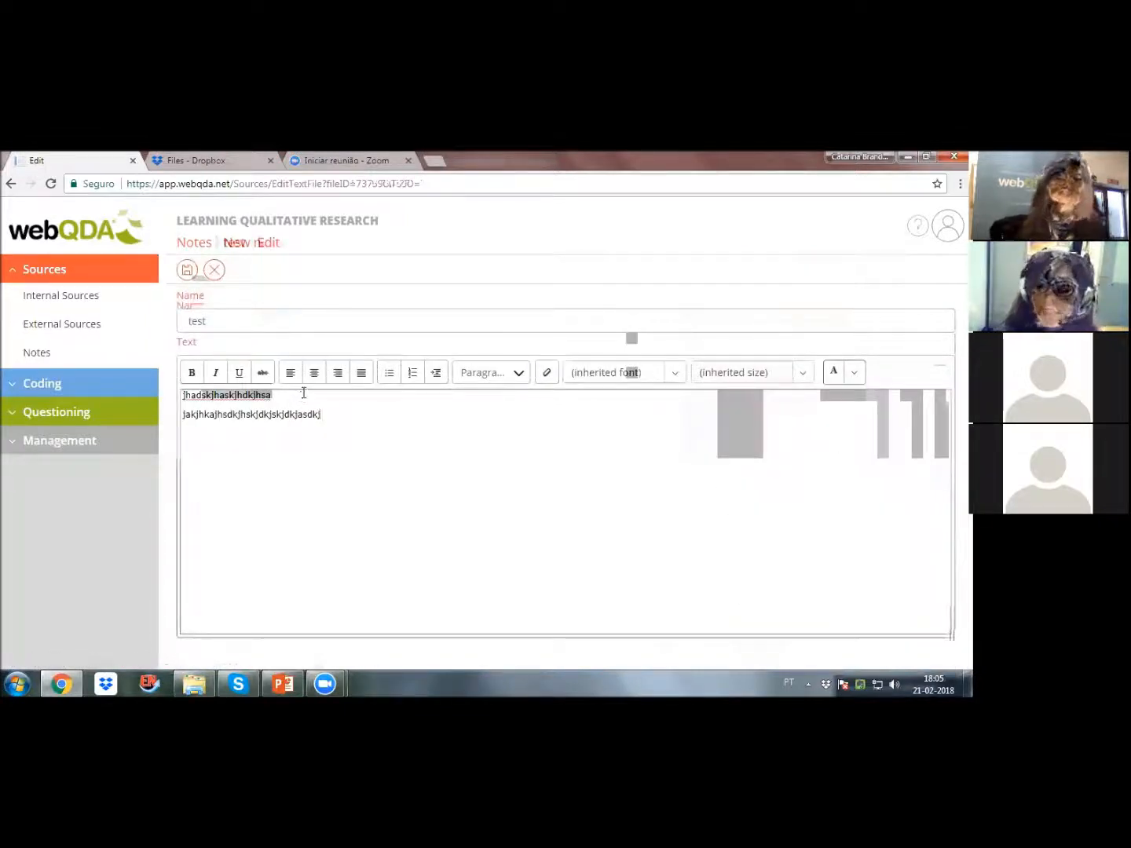
{"action": "left_click", "coordinate": [186, 270]}
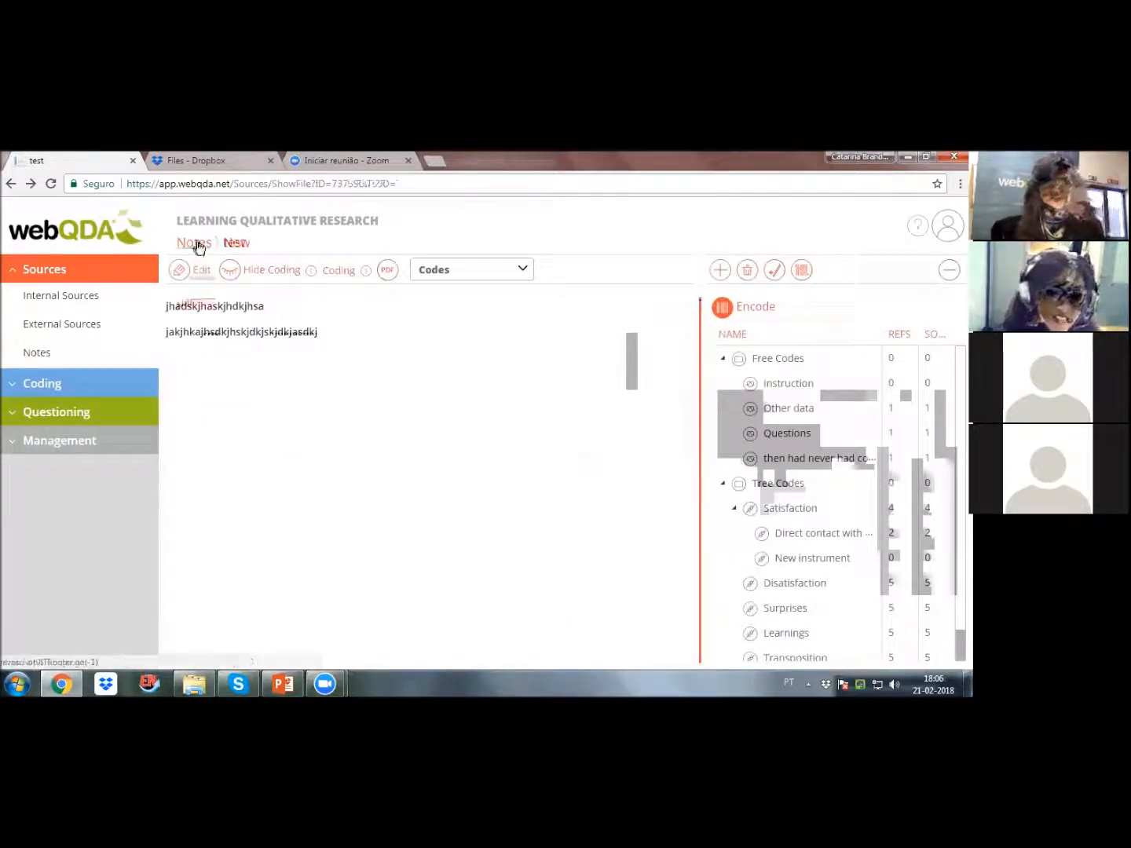
Step: Delete the "test" note from the project's notes
{"action": "left_click", "coordinate": [196, 245]}
{"action": "left_click", "coordinate": [205, 363]}
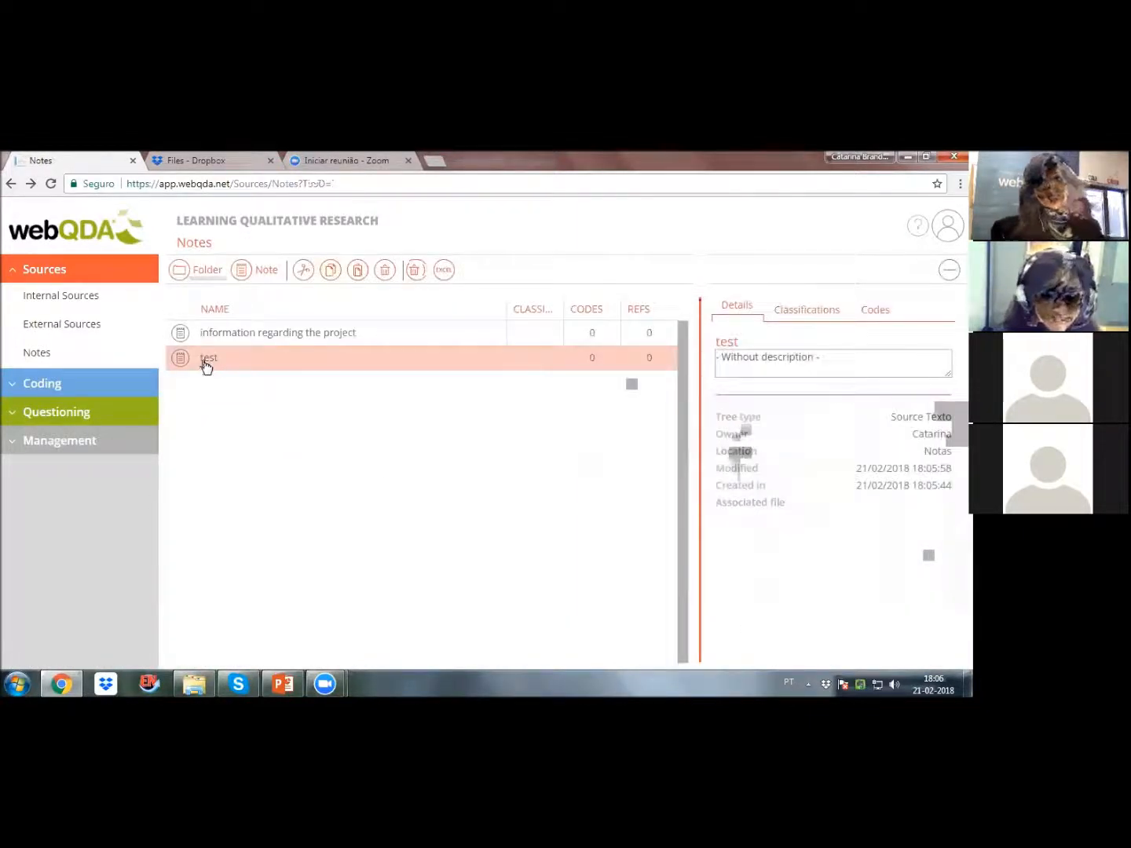
{"action": "left_click", "coordinate": [386, 271]}
{"action": "left_click", "coordinate": [595, 463]}
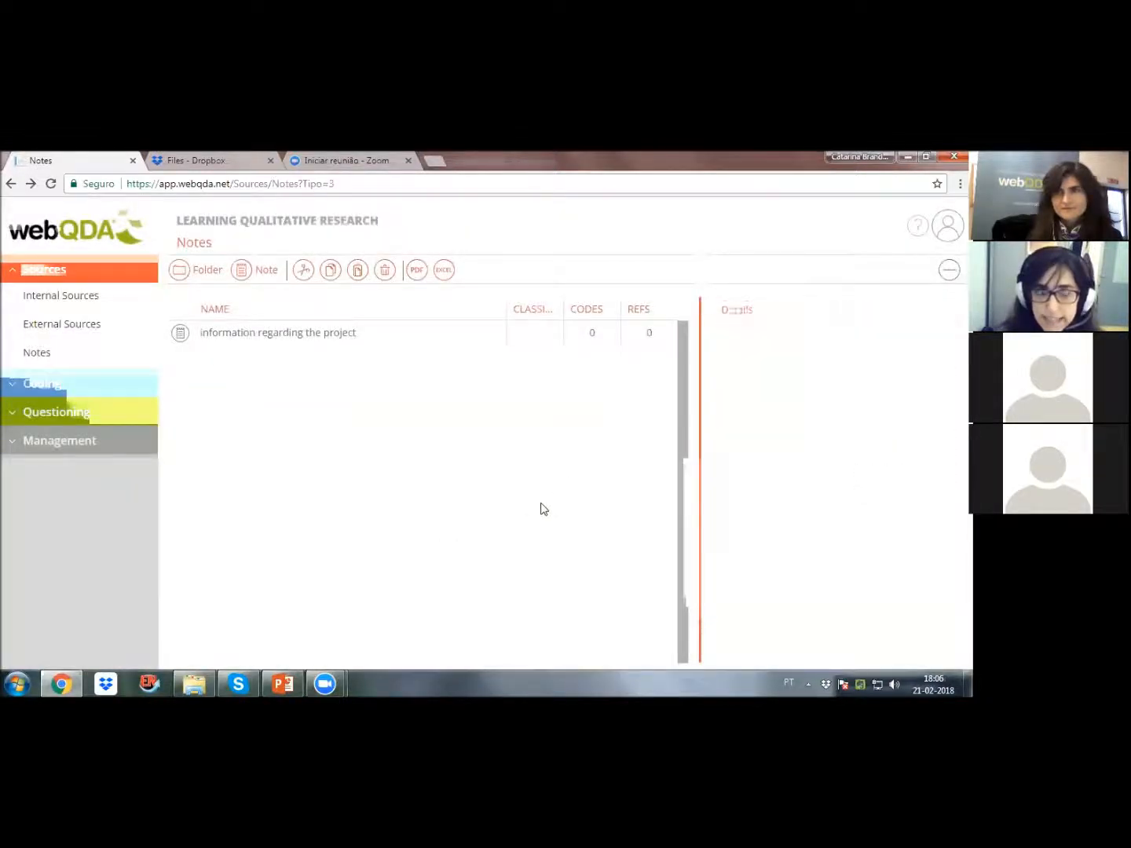
Step: Review the project's free codes and tree codes, and collapse the subcodes under Satisfaction
{"action": "left_click", "coordinate": [14, 383]}
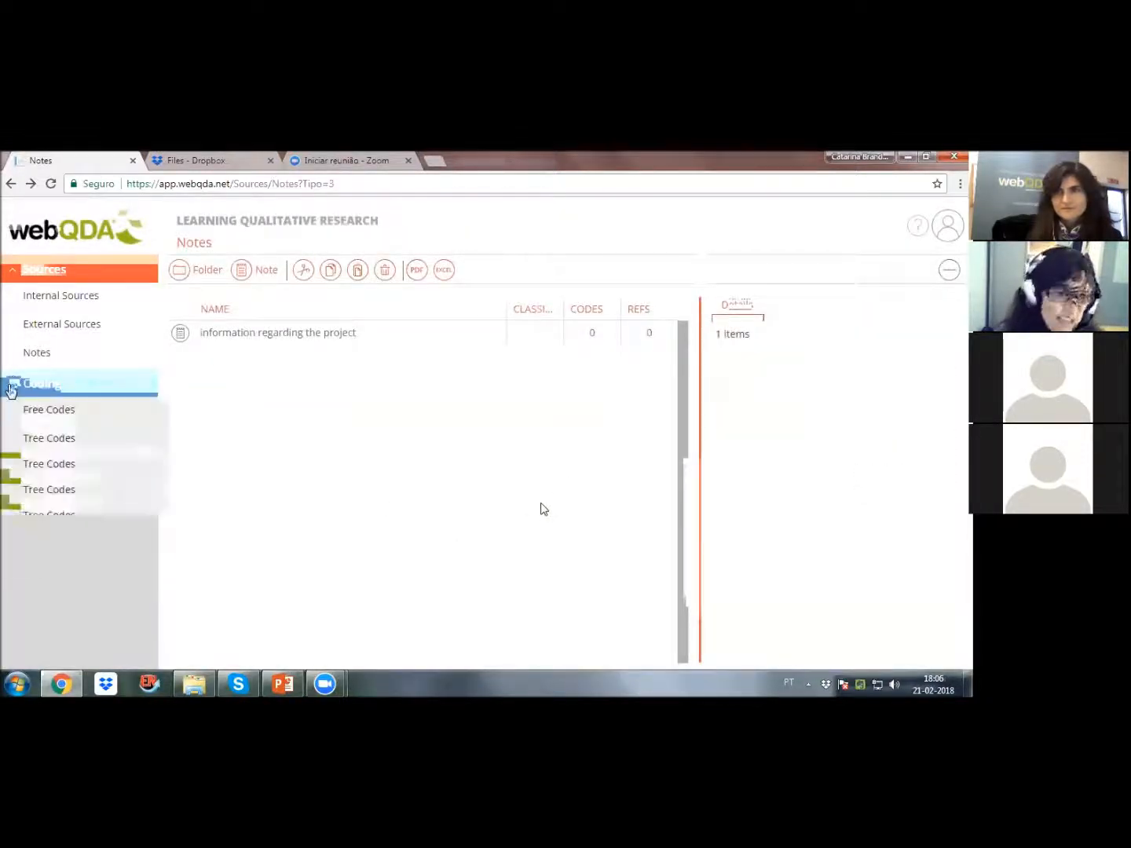
{"action": "left_click", "coordinate": [58, 443]}
{"action": "left_click", "coordinate": [65, 416]}
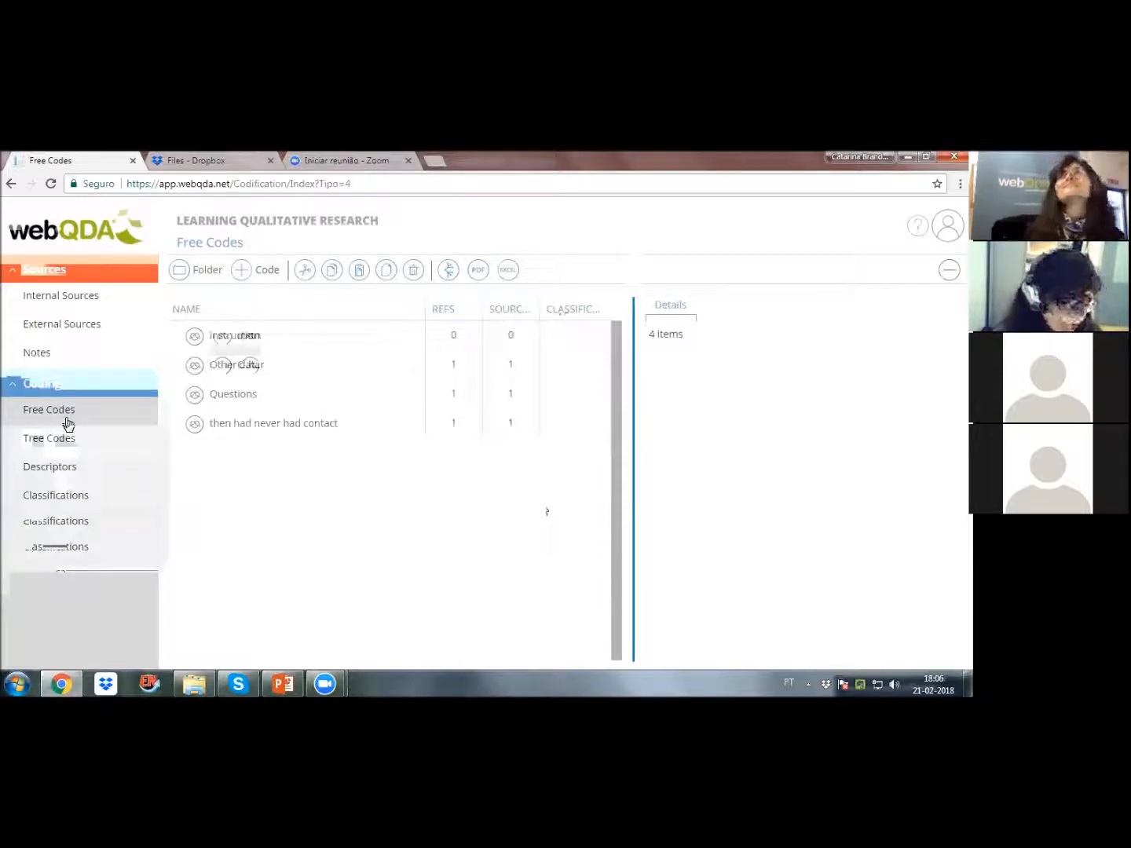
{"action": "left_click", "coordinate": [55, 442]}
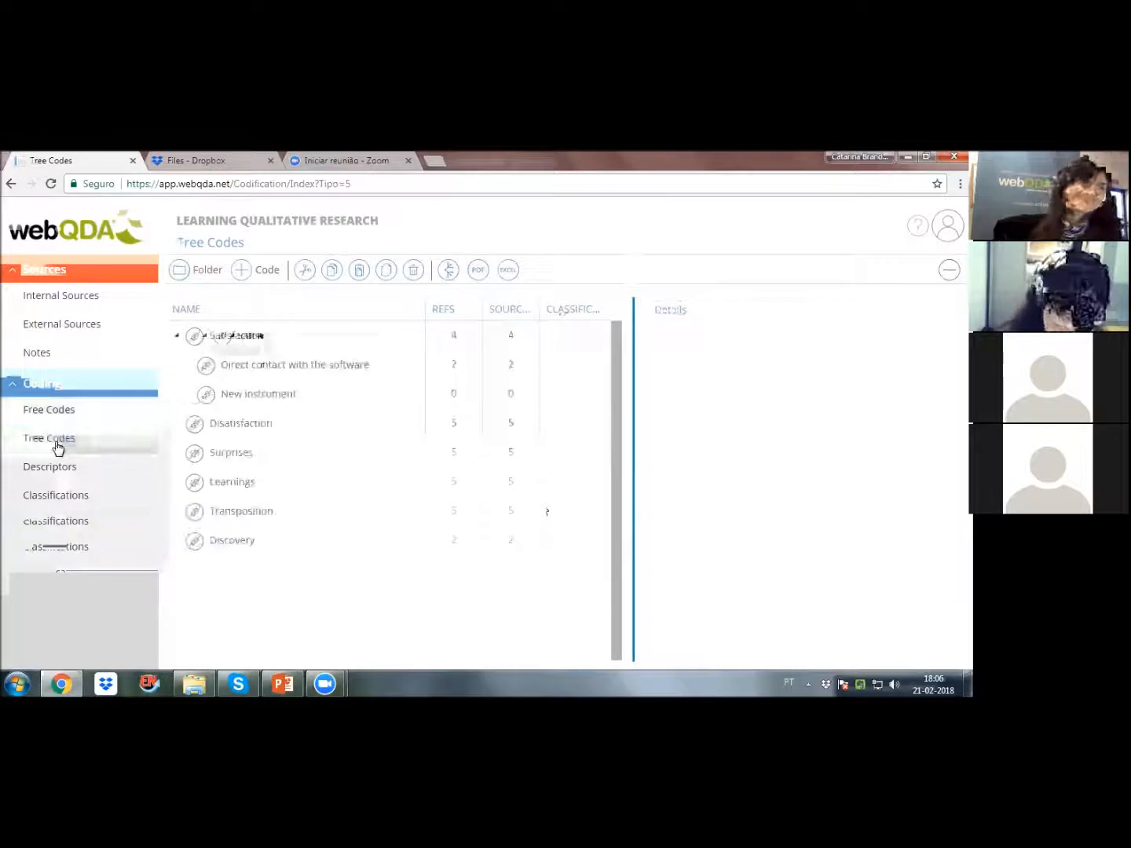
{"action": "left_click", "coordinate": [176, 339]}
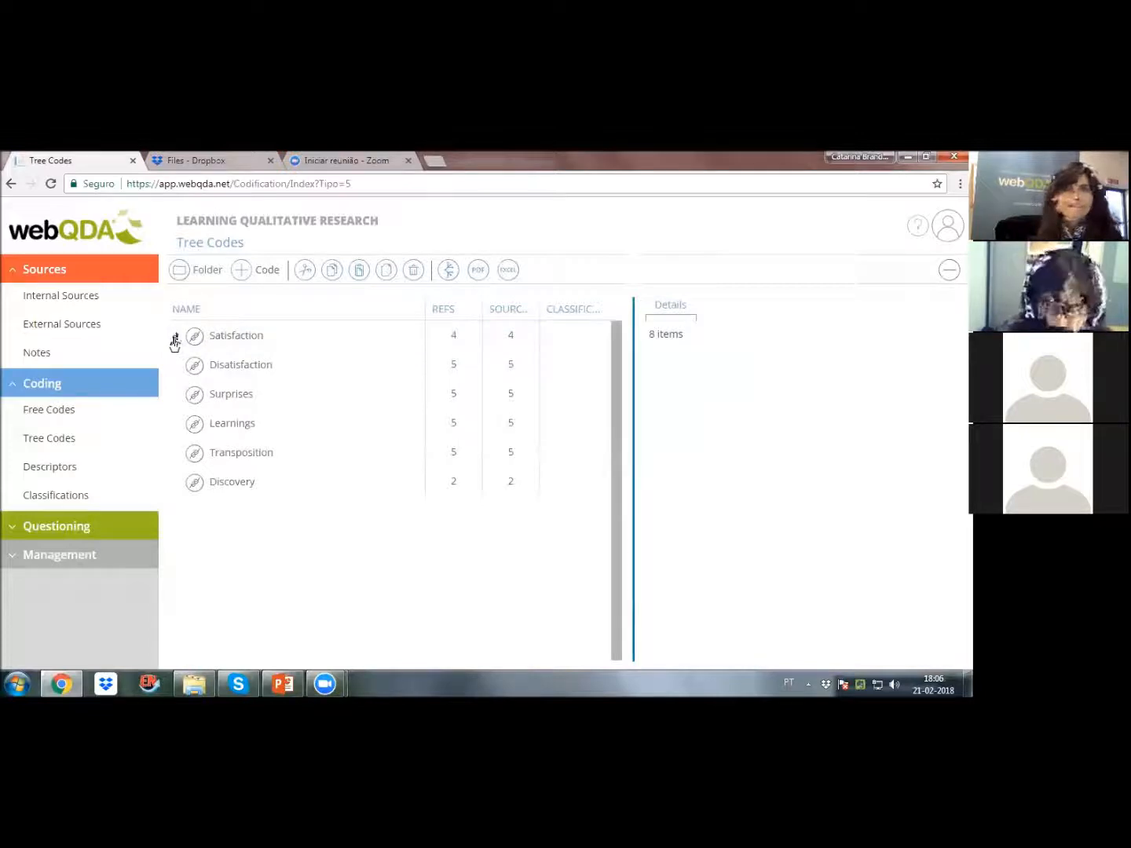
{"action": "left_click", "coordinate": [174, 339]}
{"action": "left_click", "coordinate": [174, 339]}
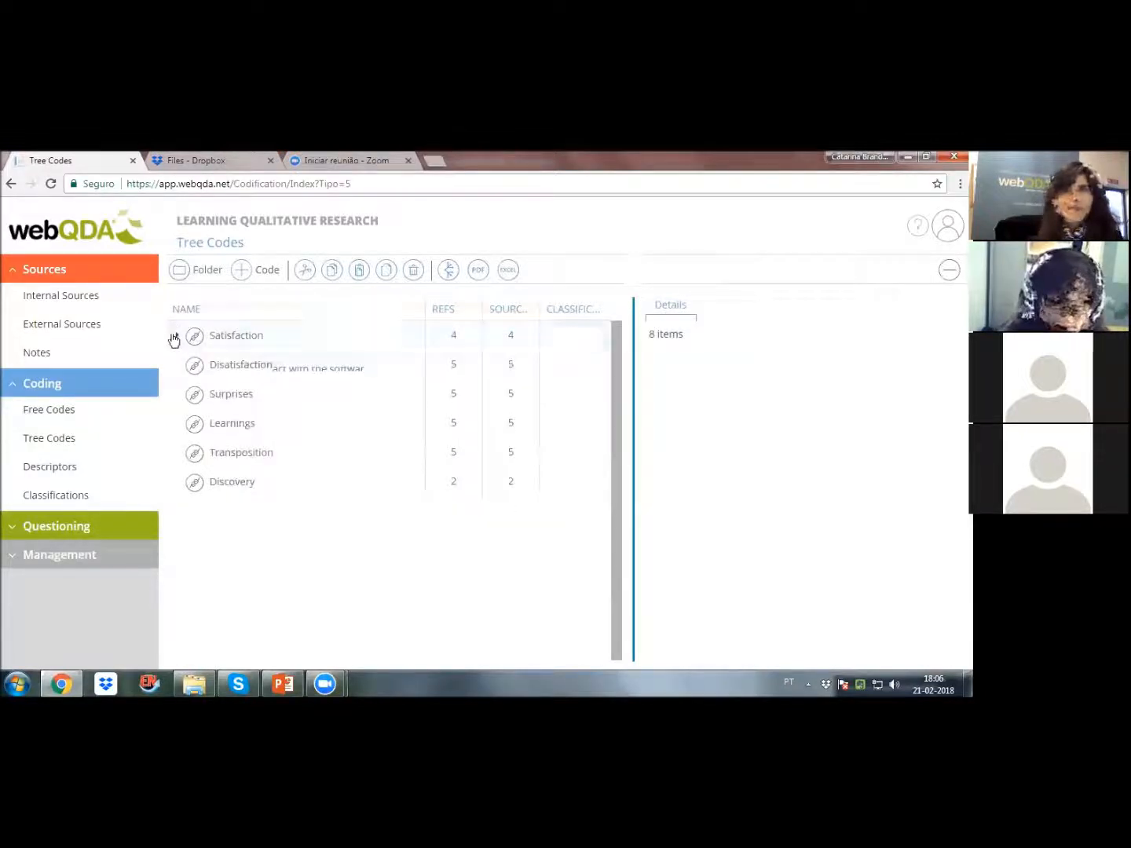
Step: Examine the text coded under the p1 descriptor, return to the descriptors list and reveal the classification types for sources and codes
{"action": "left_click", "coordinate": [39, 472]}
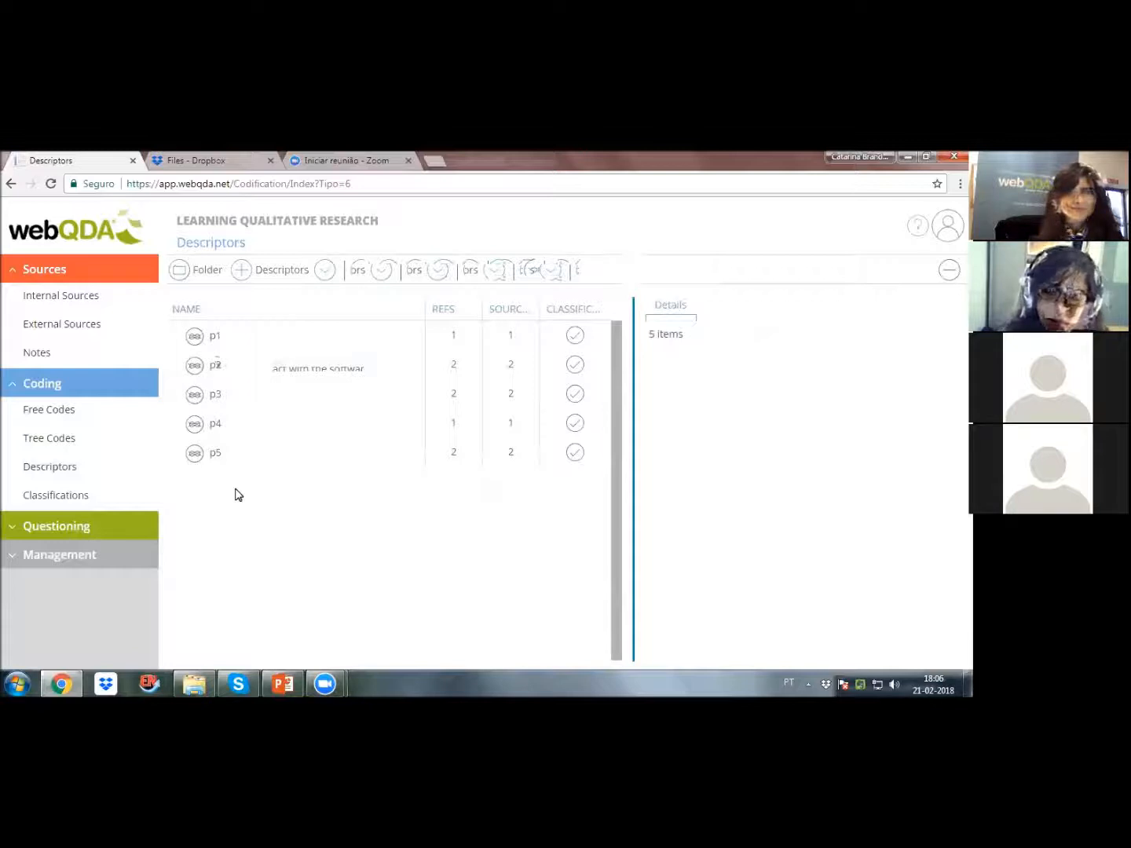
{"action": "double_click", "coordinate": [199, 339]}
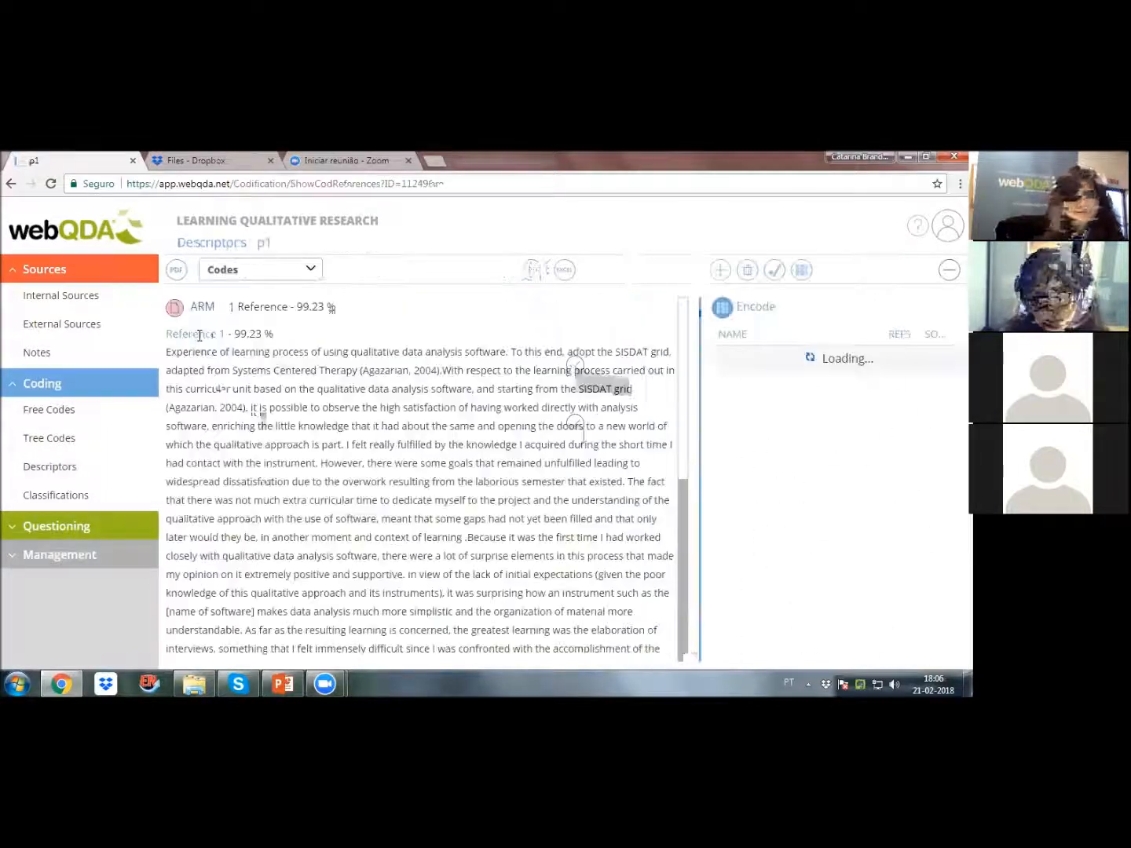
{"action": "scroll", "coordinate": [420, 479], "scroll_direction": "down", "scroll_amount": 10}
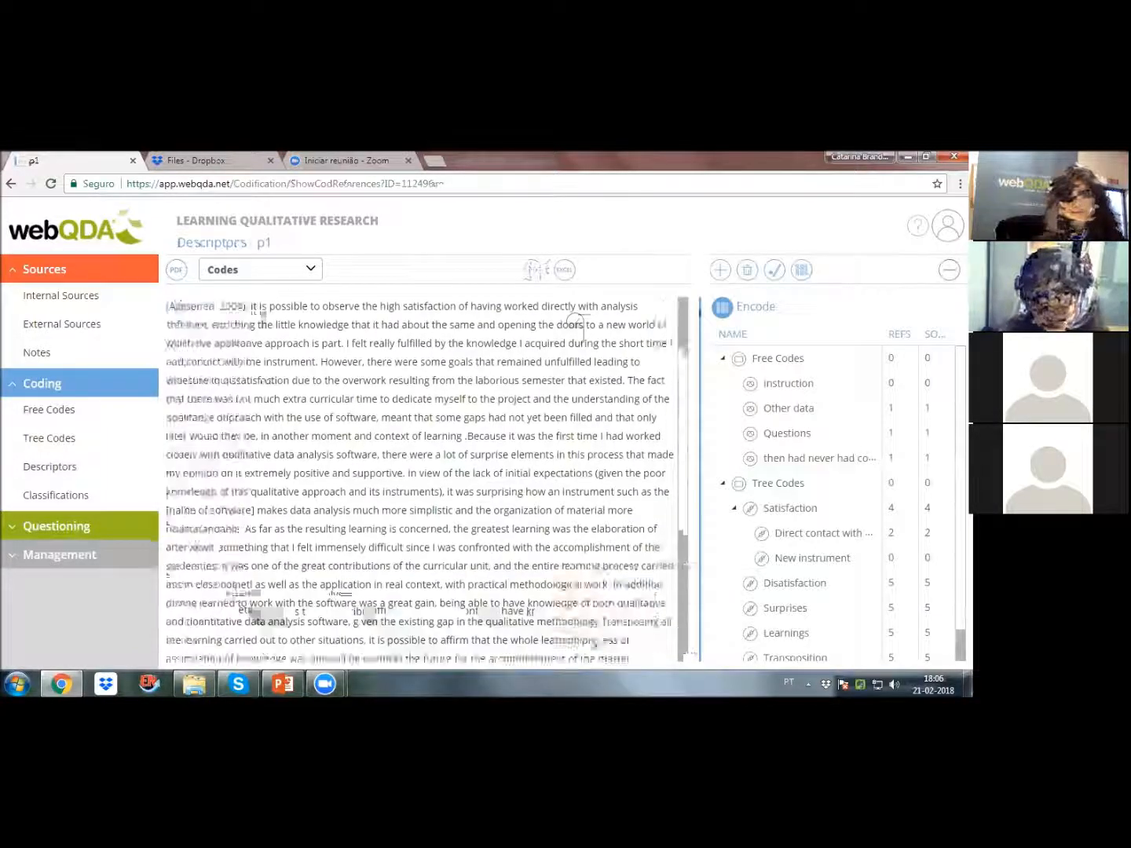
{"action": "scroll", "coordinate": [420, 479], "scroll_direction": "up", "scroll_amount": 5}
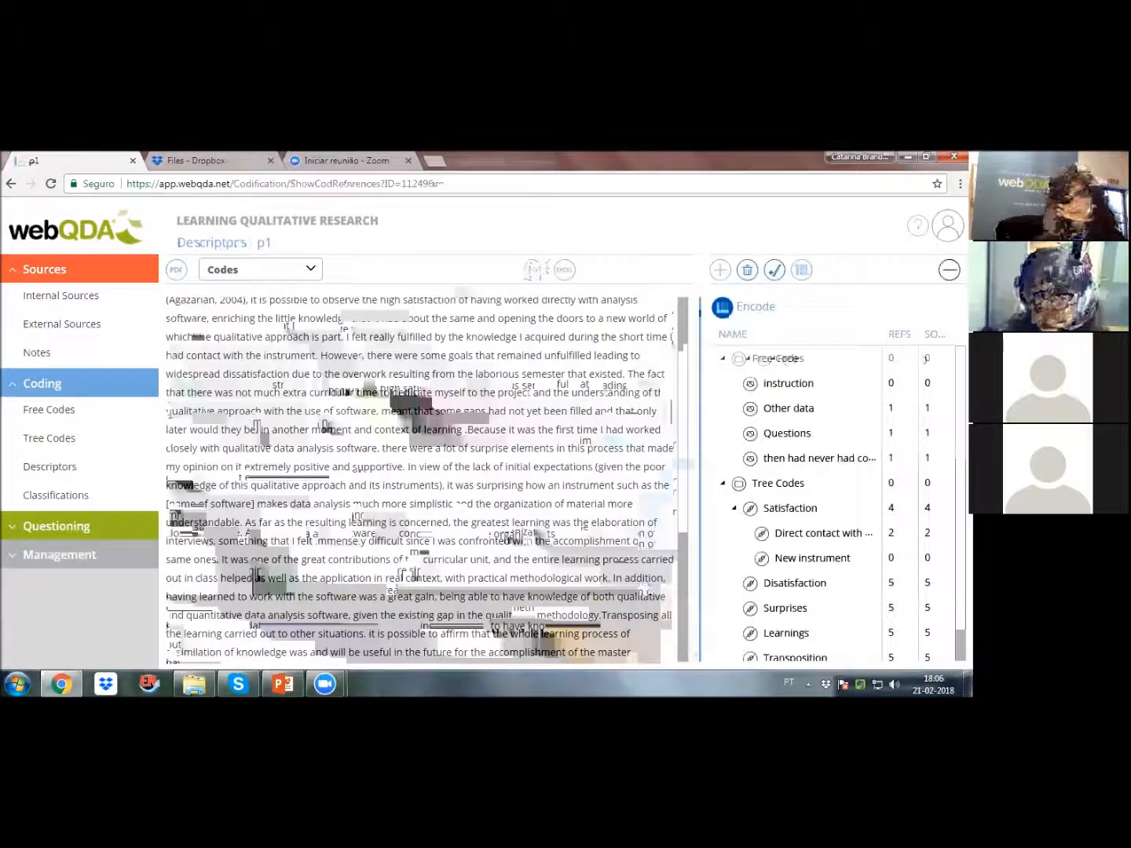
{"action": "left_click", "coordinate": [228, 250]}
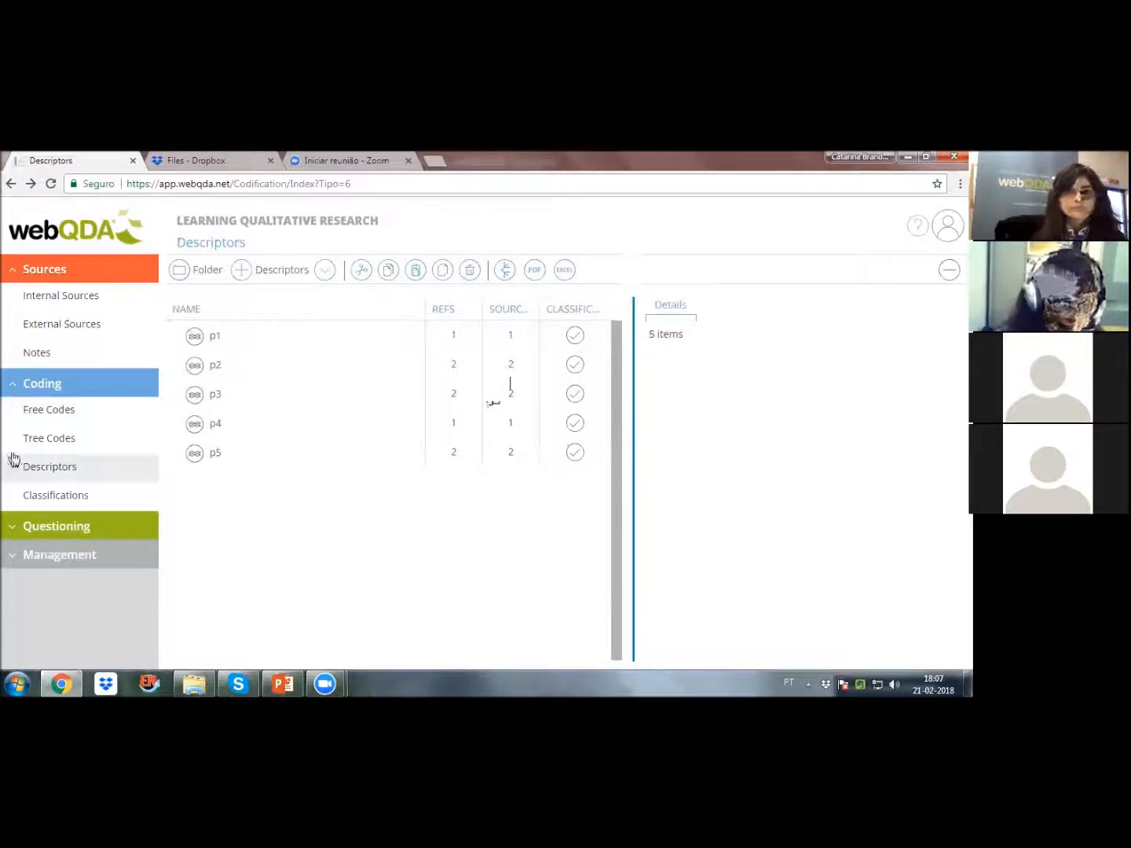
{"action": "left_click", "coordinate": [51, 471]}
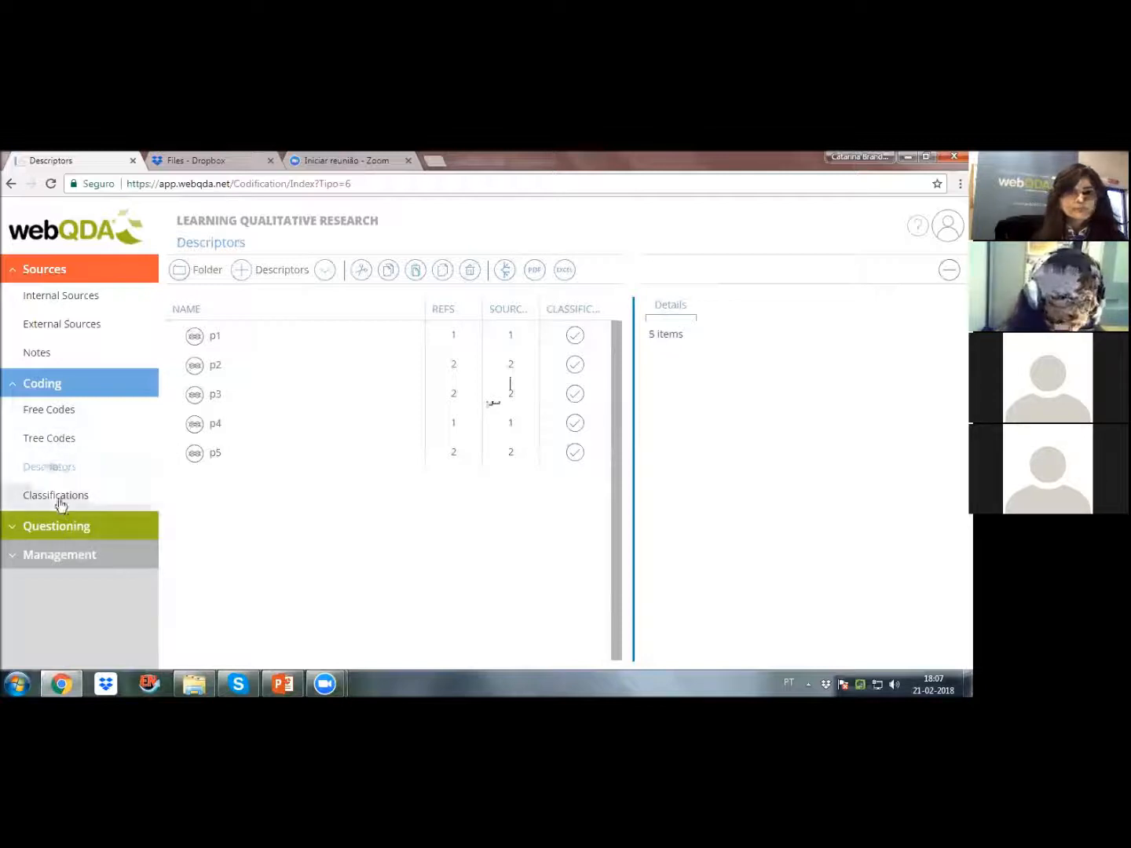
{"action": "left_click", "coordinate": [60, 497]}
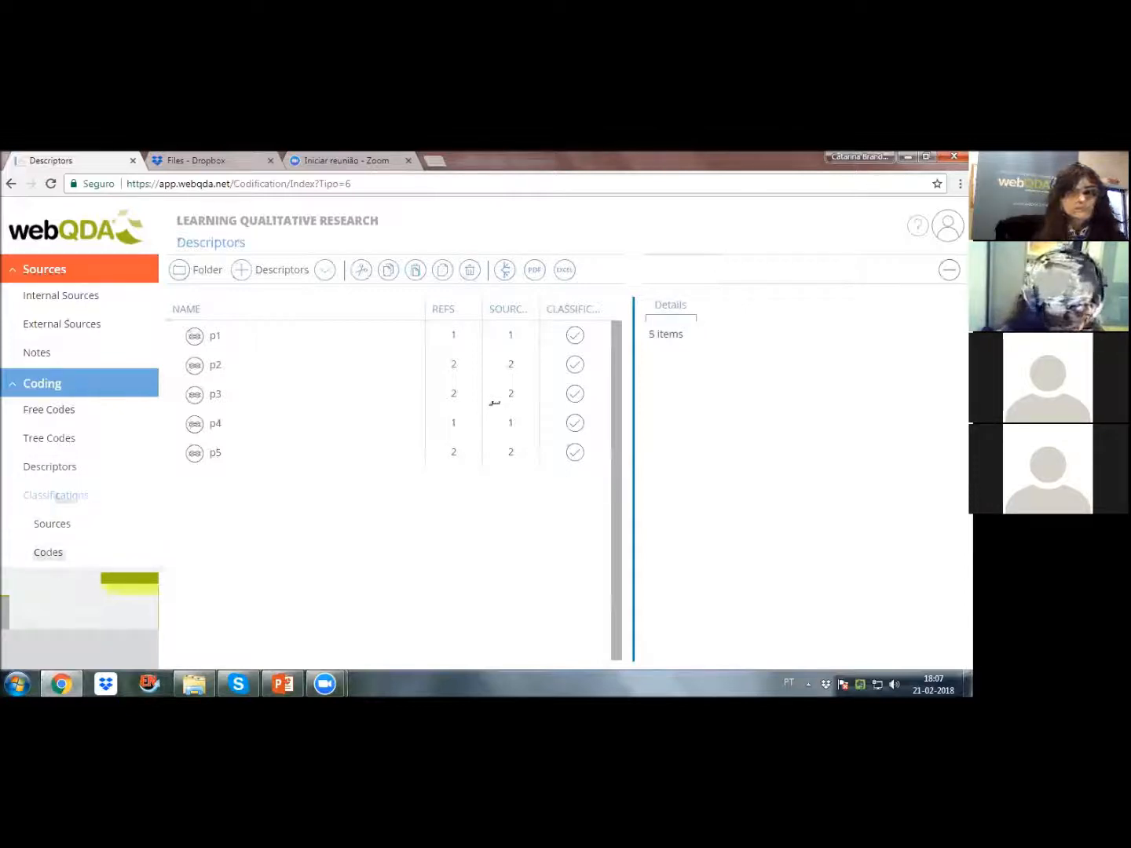
{"action": "scroll", "coordinate": [67, 497], "scroll_direction": "down", "scroll_amount": 2}
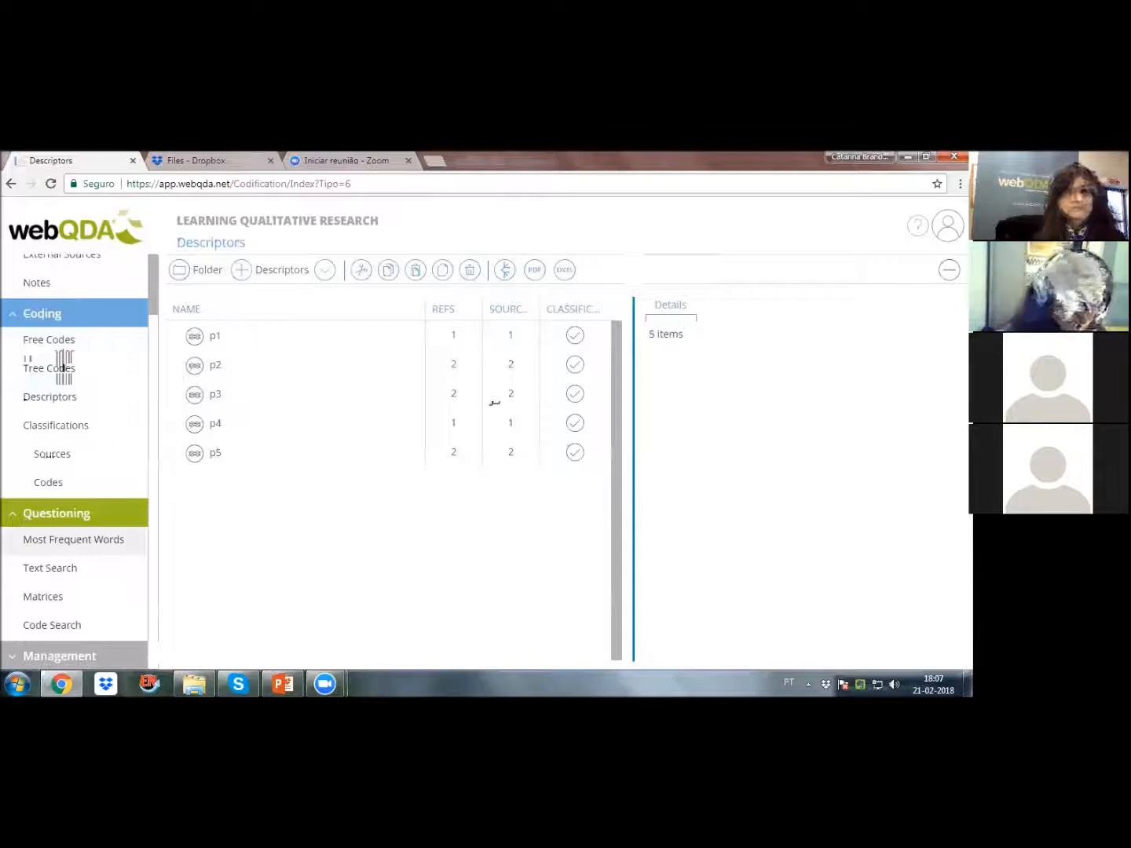
Step: Start a Most Frequent Words query named "test_" with the description "I want to know what my participants said at focus g m1"
{"action": "left_click", "coordinate": [73, 539]}
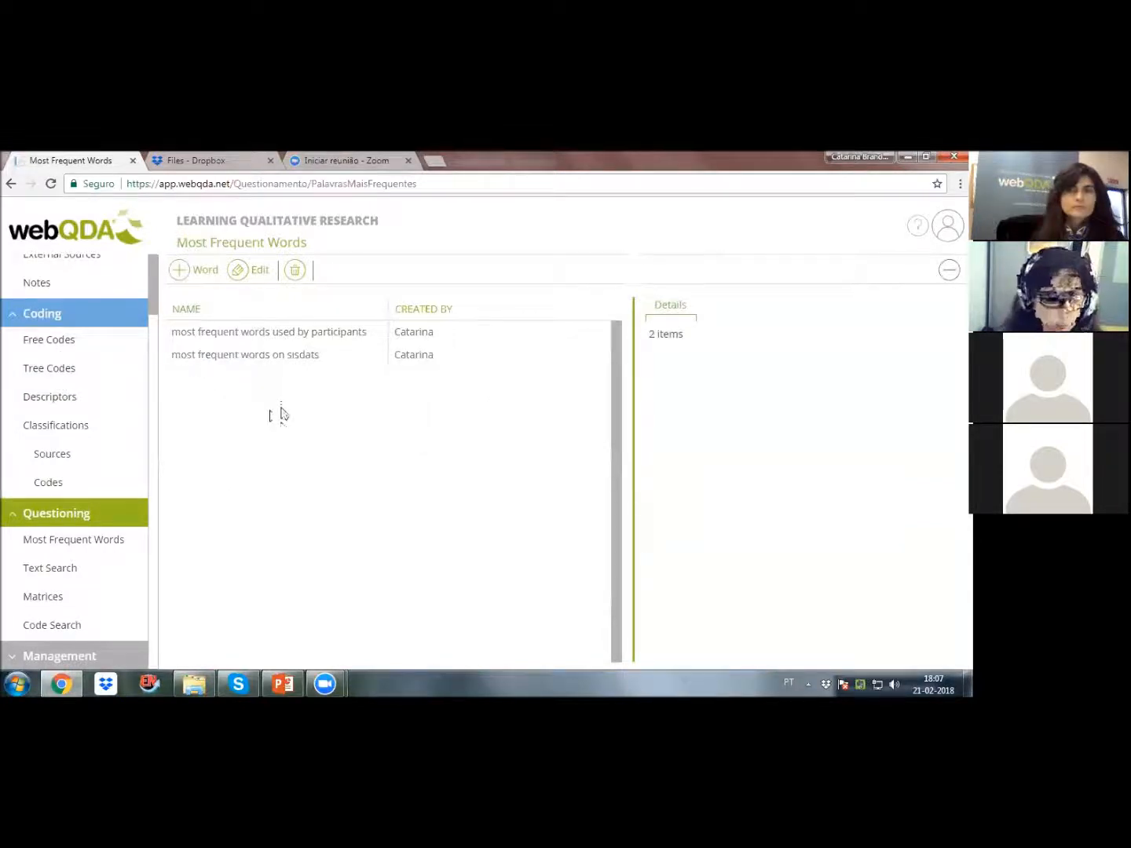
{"action": "left_click", "coordinate": [183, 276]}
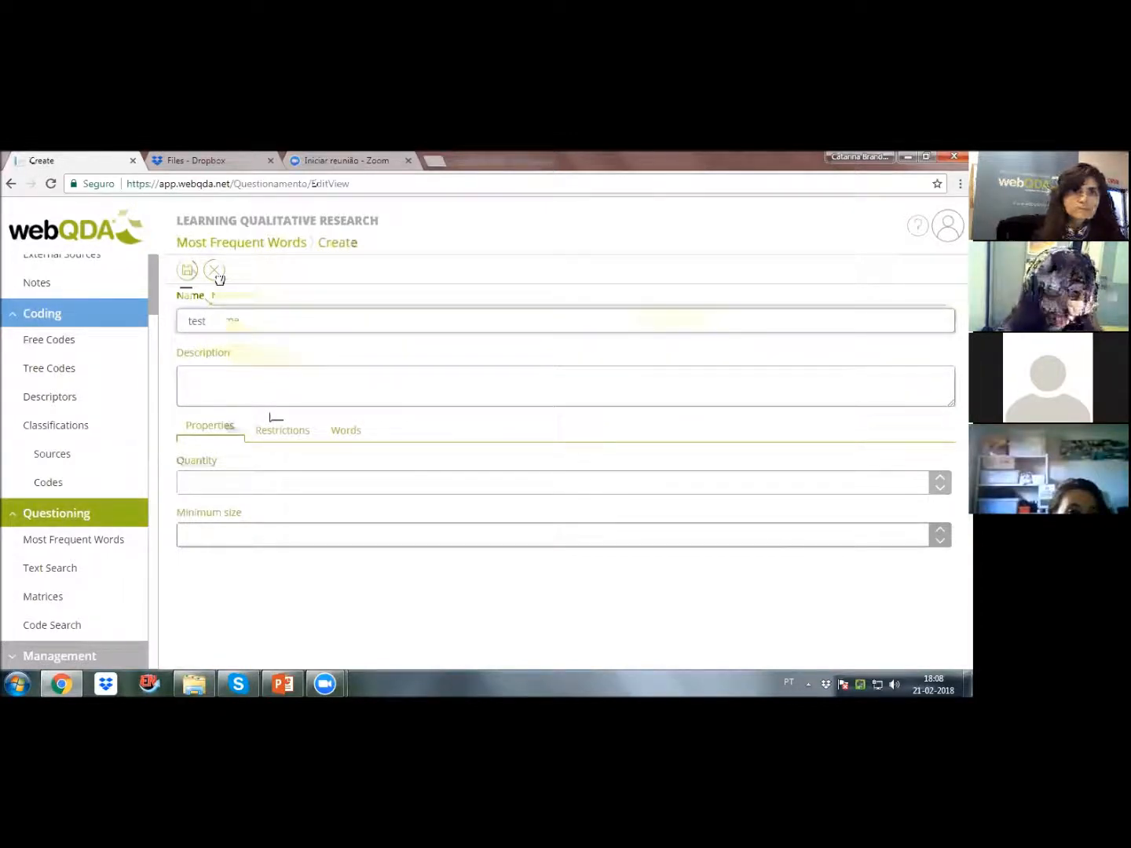
{"action": "type", "text": "test_"}
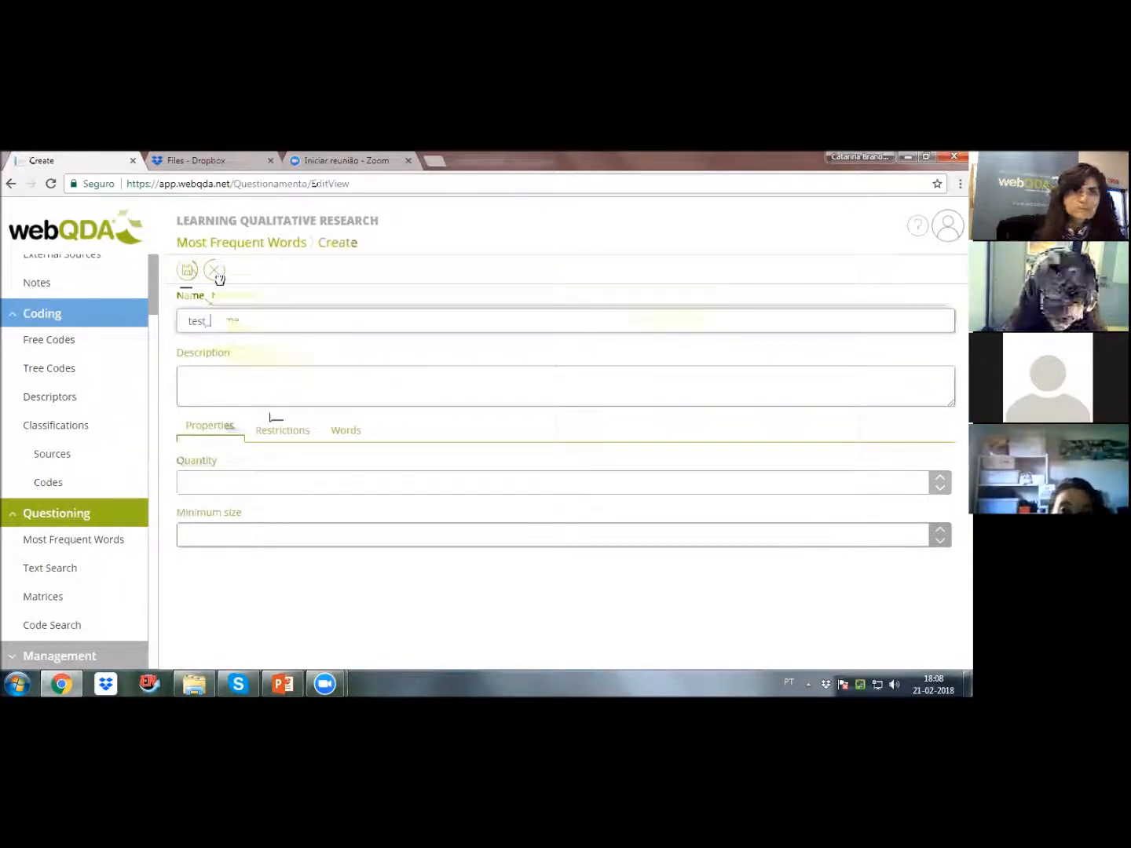
{"action": "left_click", "coordinate": [464, 386]}
{"action": "type", "text": "I"}
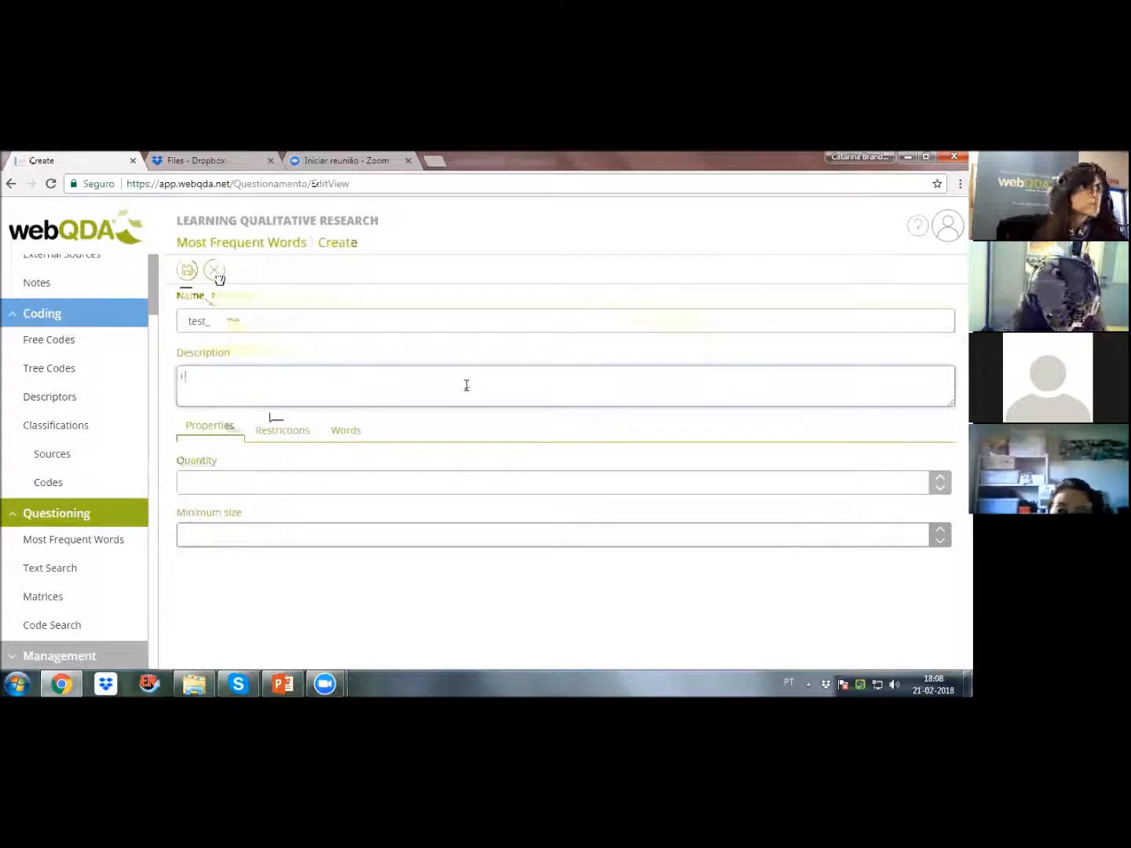
{"action": "type", "text": " want to know"}
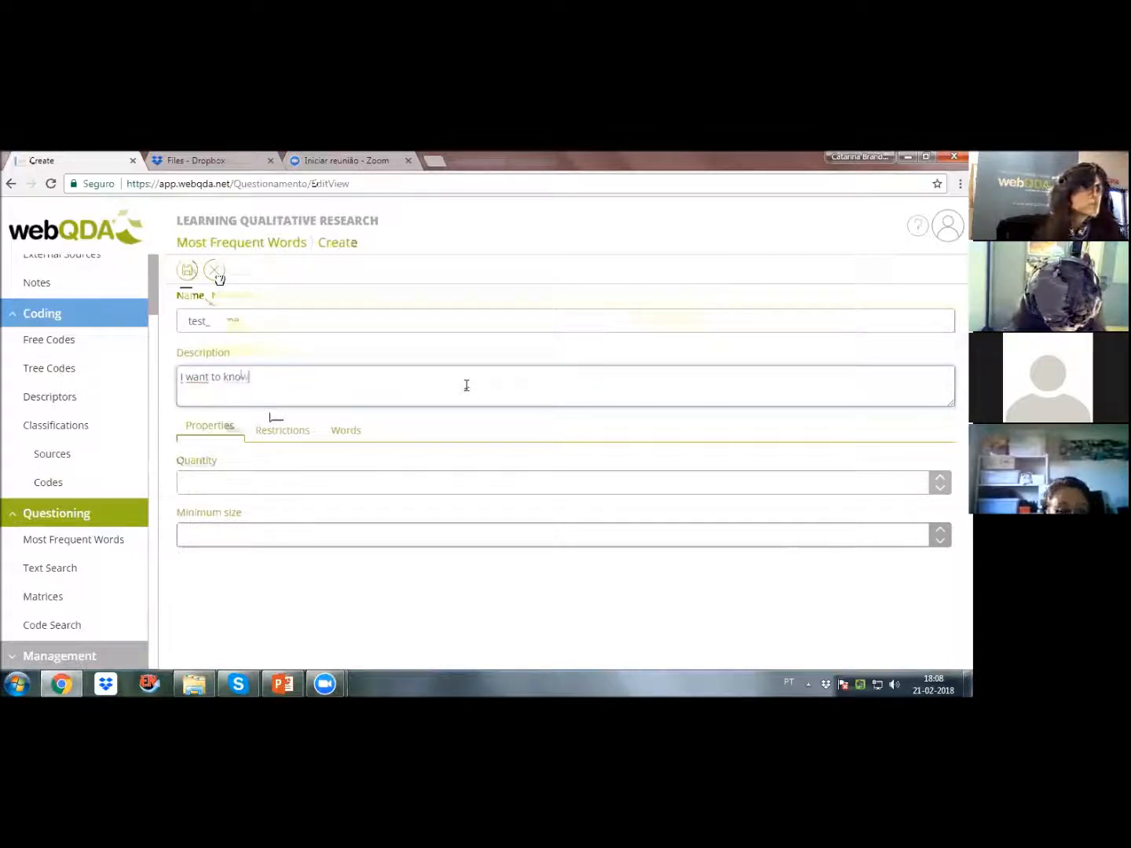
{"action": "type", "text": " what my participants sa"}
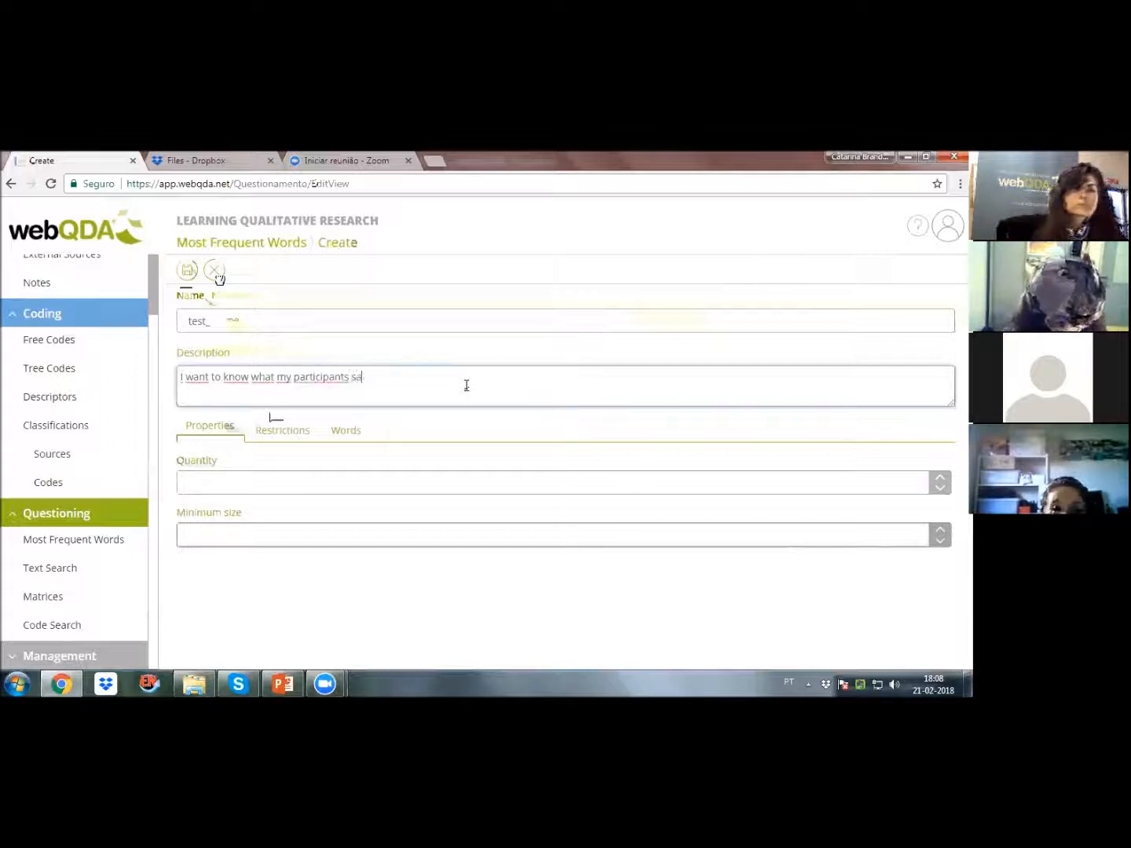
{"action": "type", "text": "id at focus g m1"}
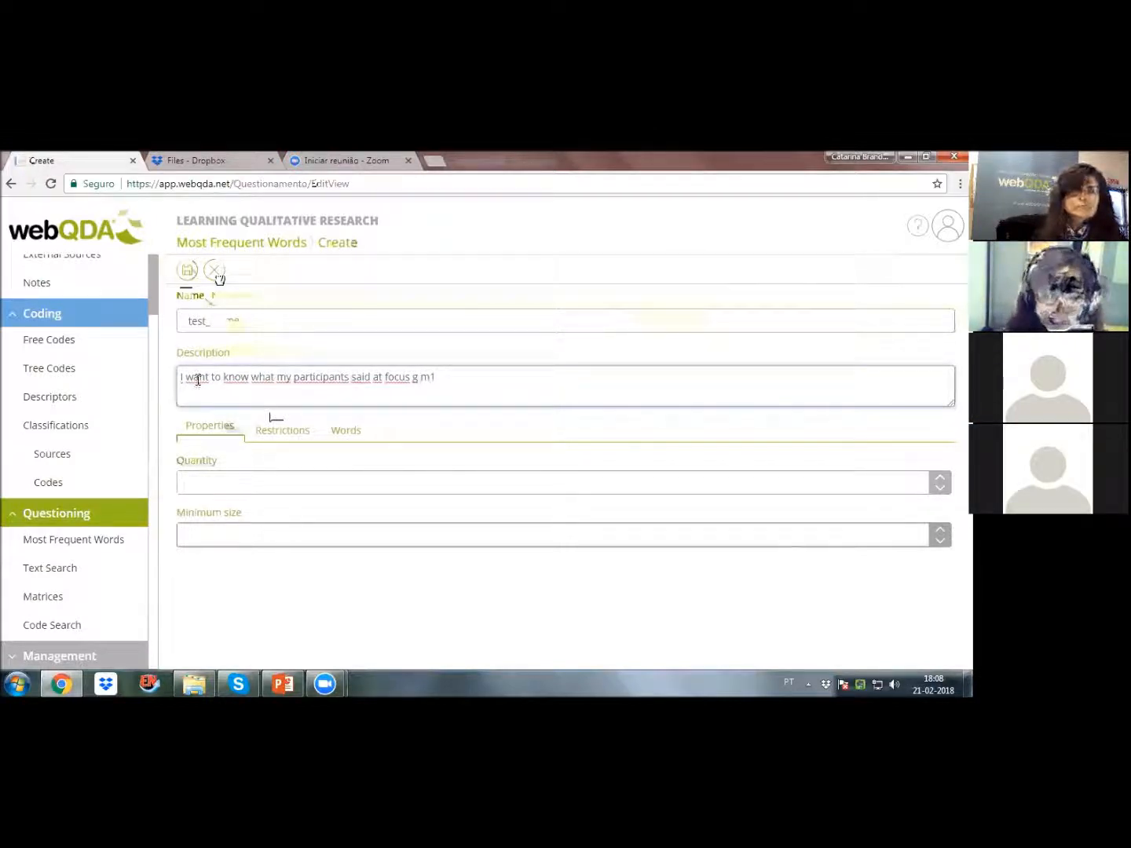
{"action": "left_click_drag", "start_coordinate": [506, 375], "coordinate": [192, 377]}
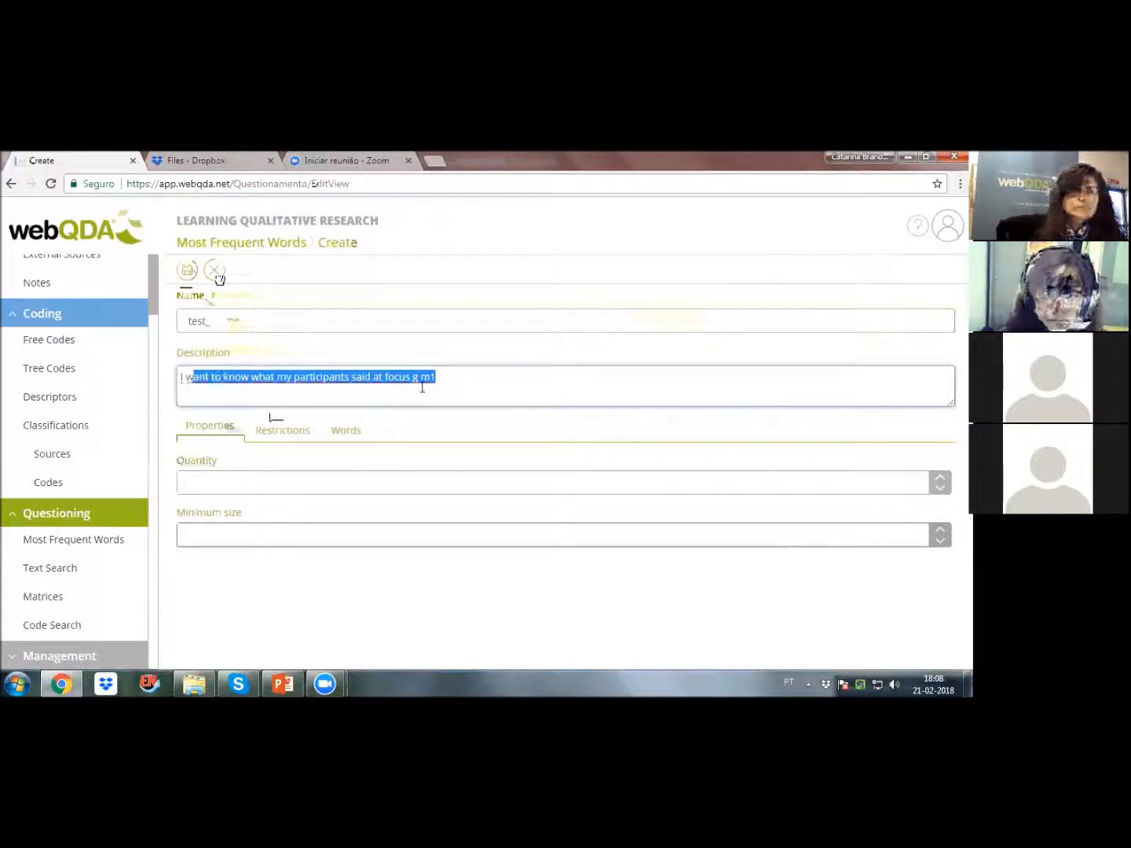
{"action": "left_click", "coordinate": [420, 379]}
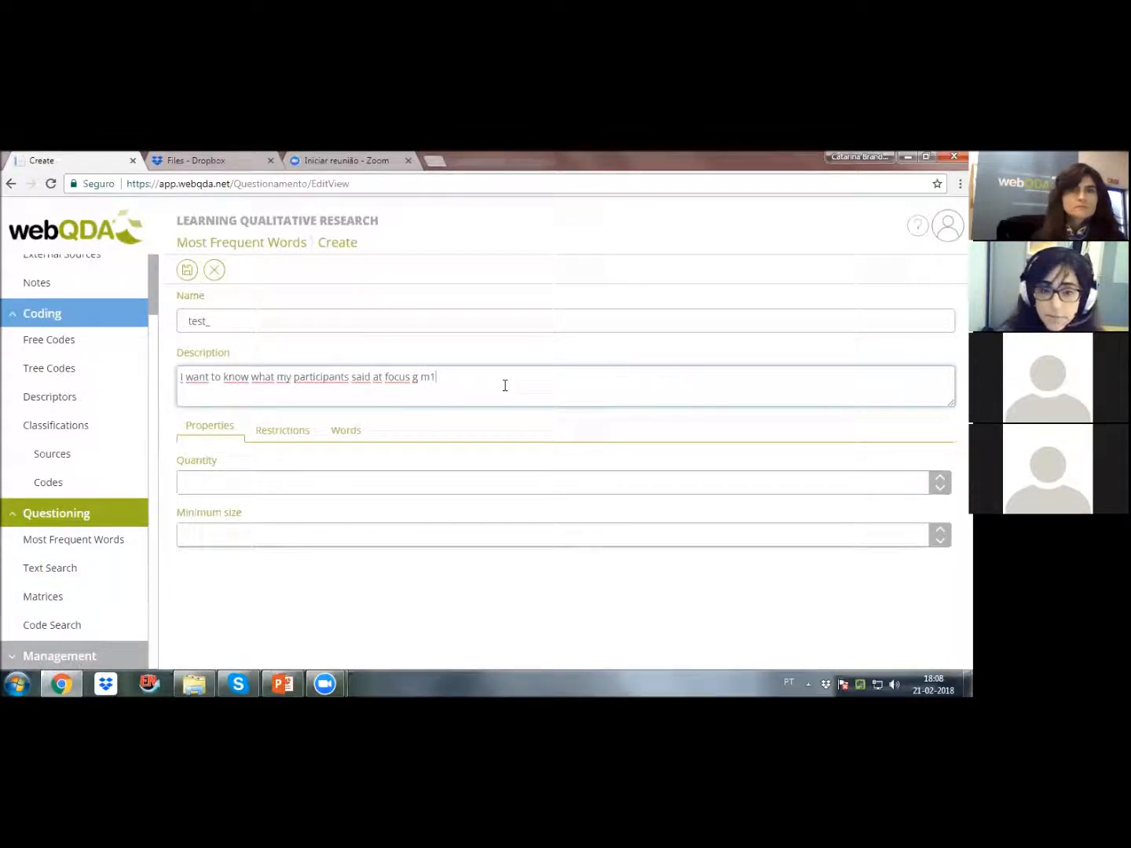
{"action": "left_click_drag", "start_coordinate": [435, 377], "coordinate": [179, 378]}
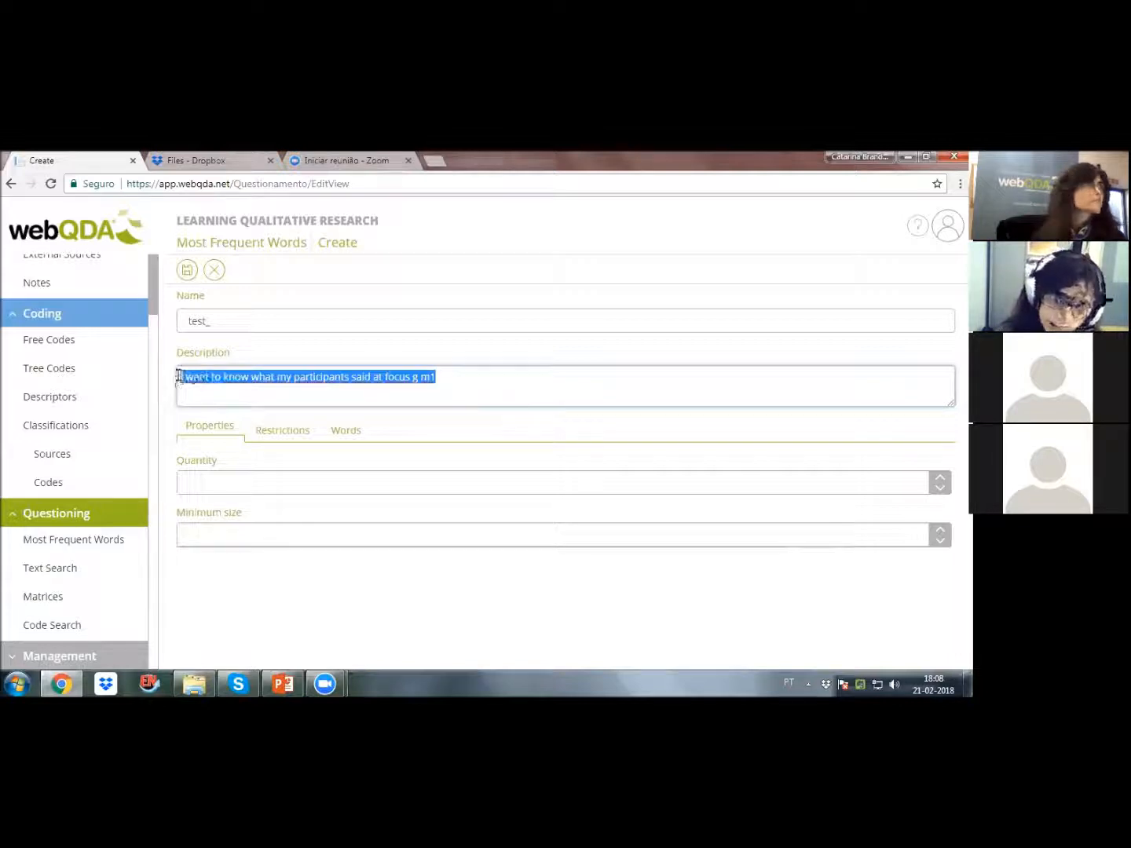
{"action": "left_click", "coordinate": [206, 381]}
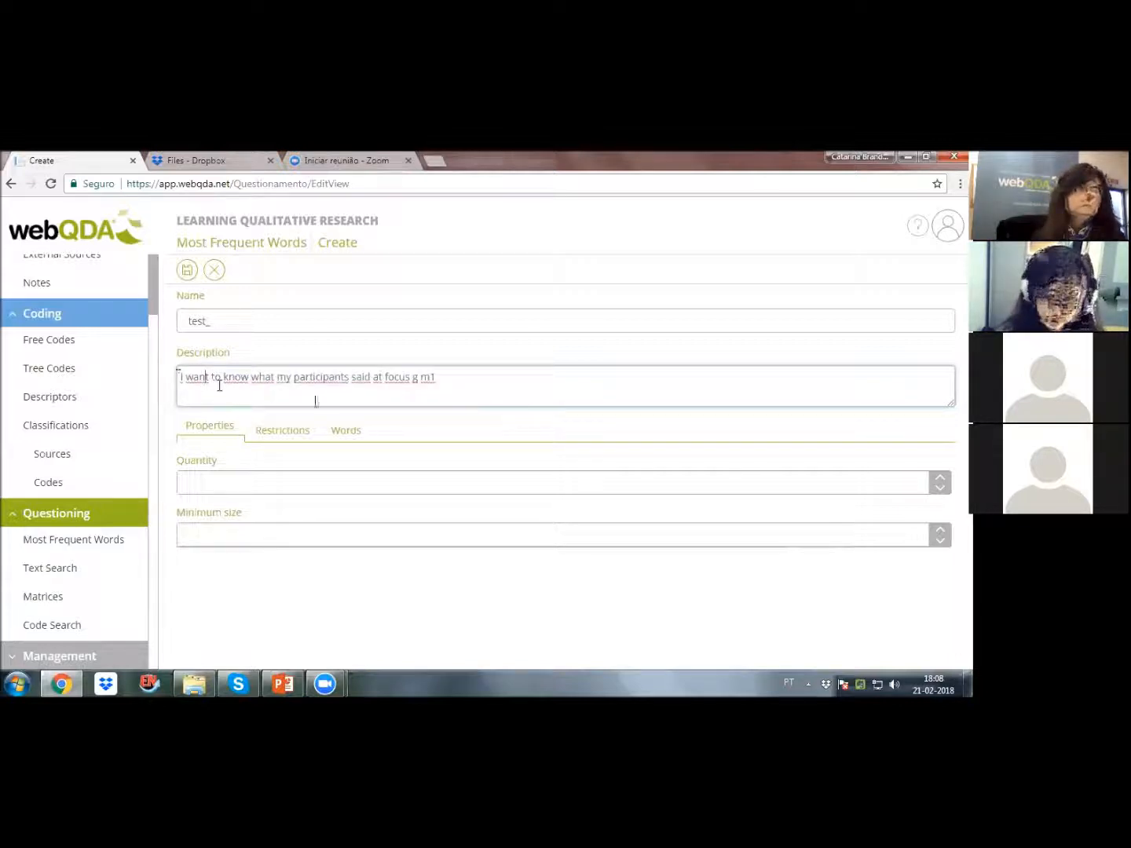
{"action": "left_click", "coordinate": [218, 482]}
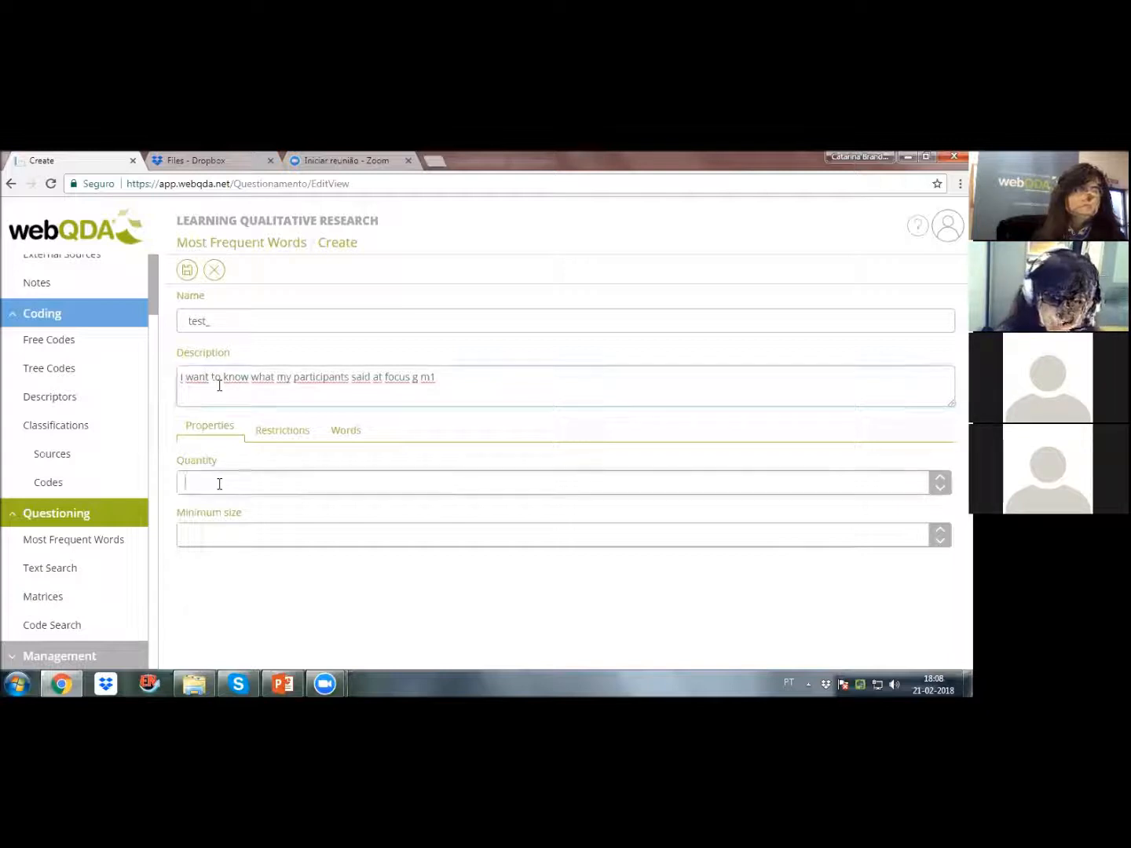
{"action": "left_click_drag", "start_coordinate": [497, 379], "coordinate": [190, 378]}
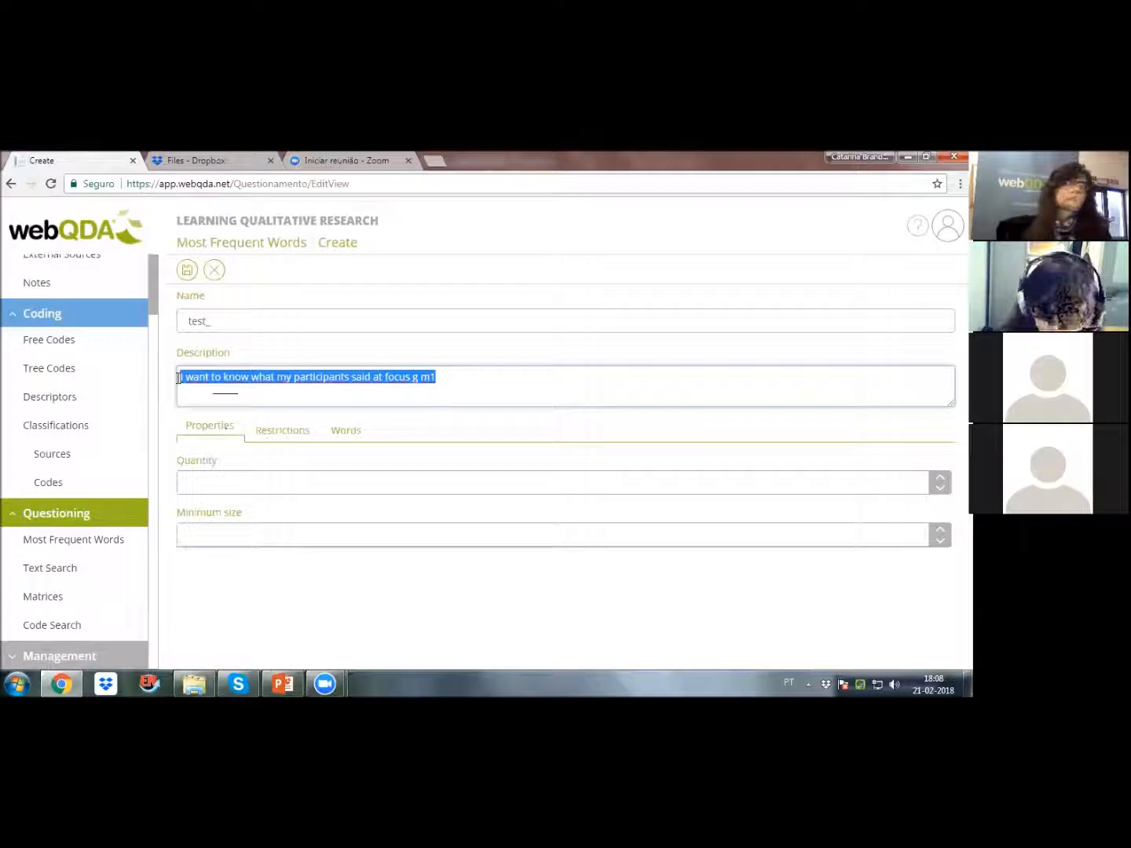
Step: Set the word query's quantity to 20 and its minimum size to 4
{"action": "left_click", "coordinate": [232, 489]}
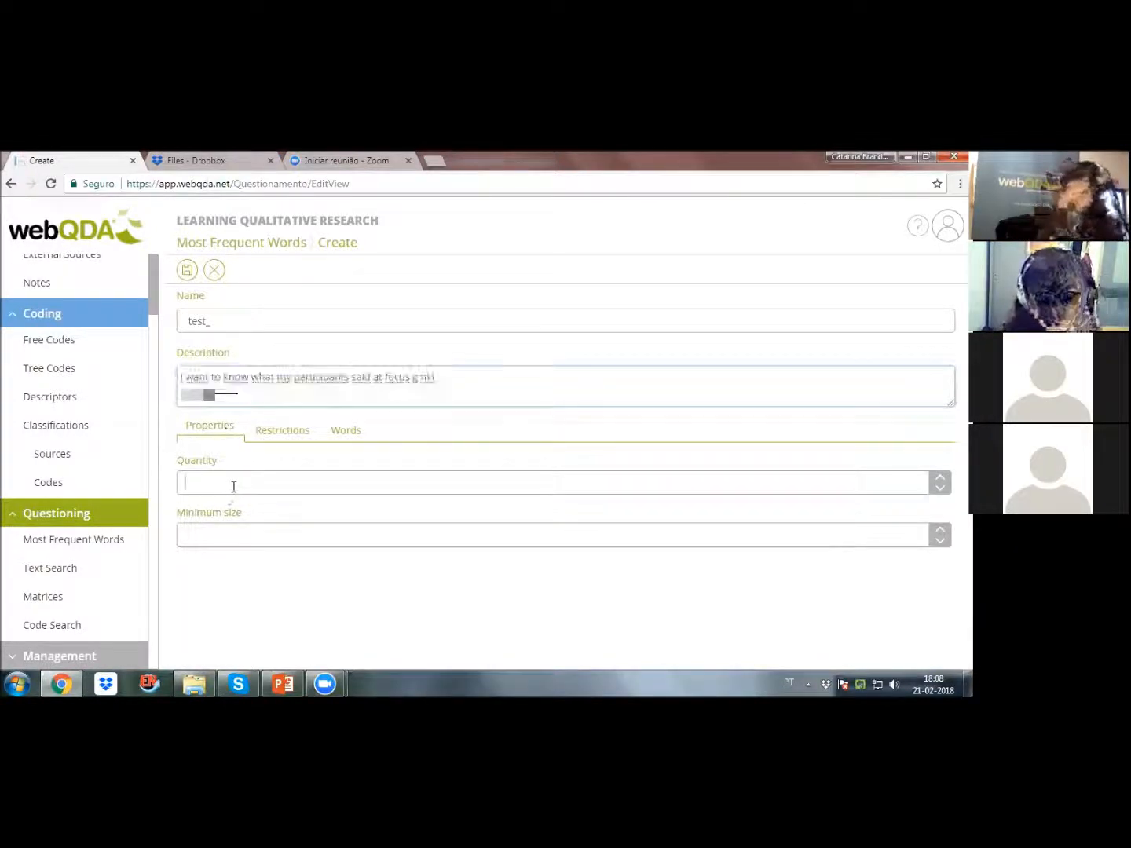
{"action": "type", "text": "20"}
{"action": "left_click", "coordinate": [267, 502]}
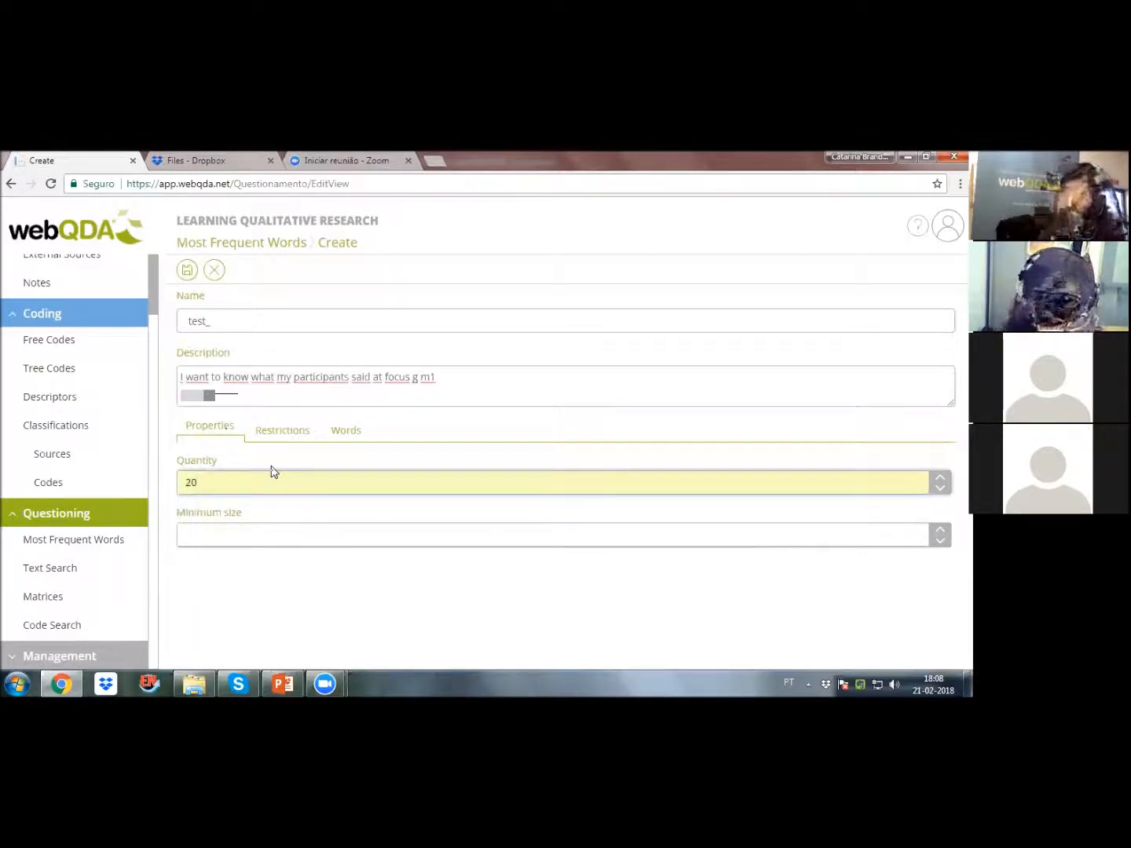
{"action": "key", "text": "Tab"}
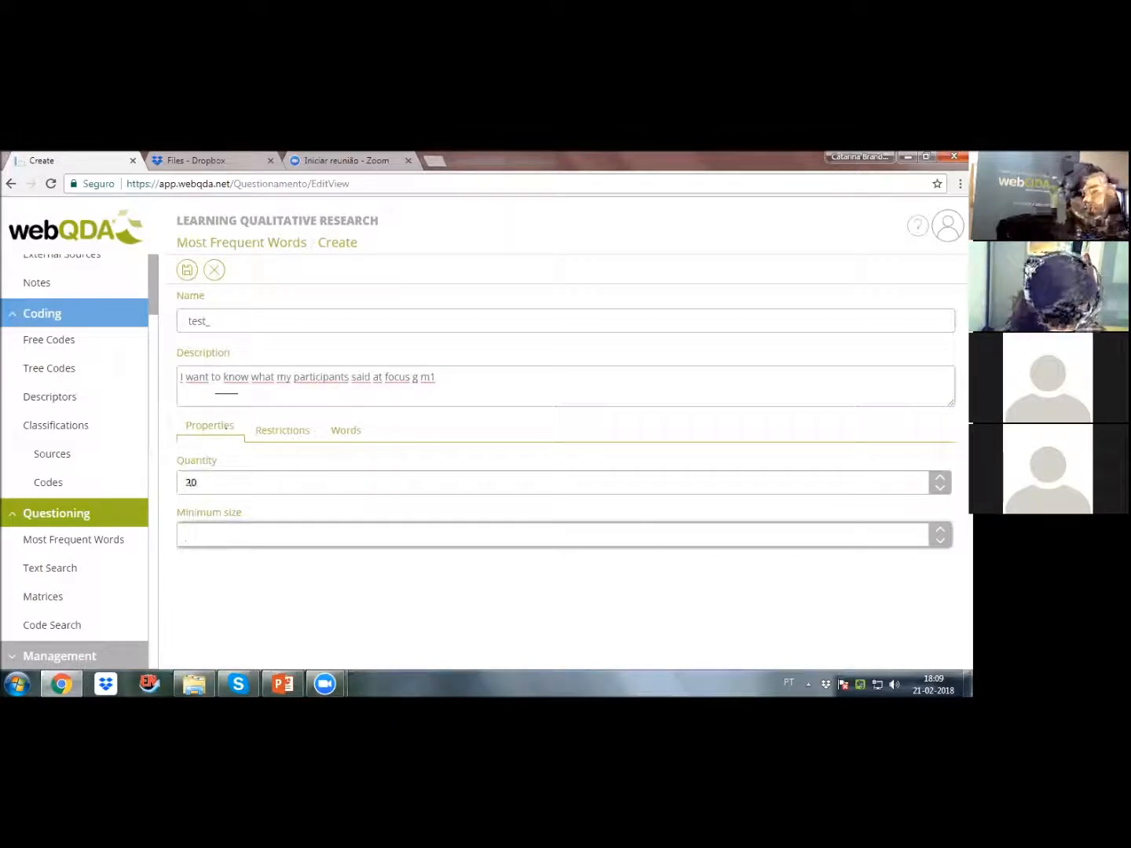
{"action": "type", "text": "4"}
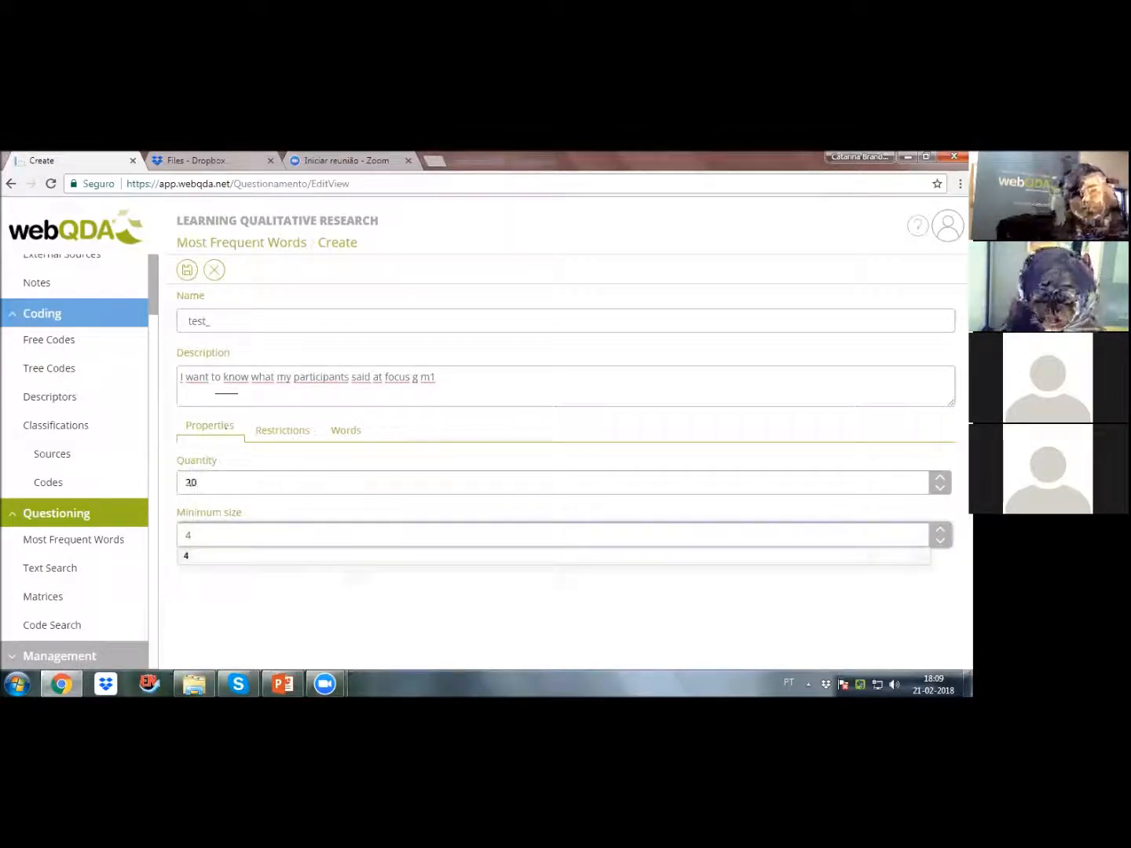
{"action": "key", "text": "Down"}
{"action": "key", "text": "Return"}
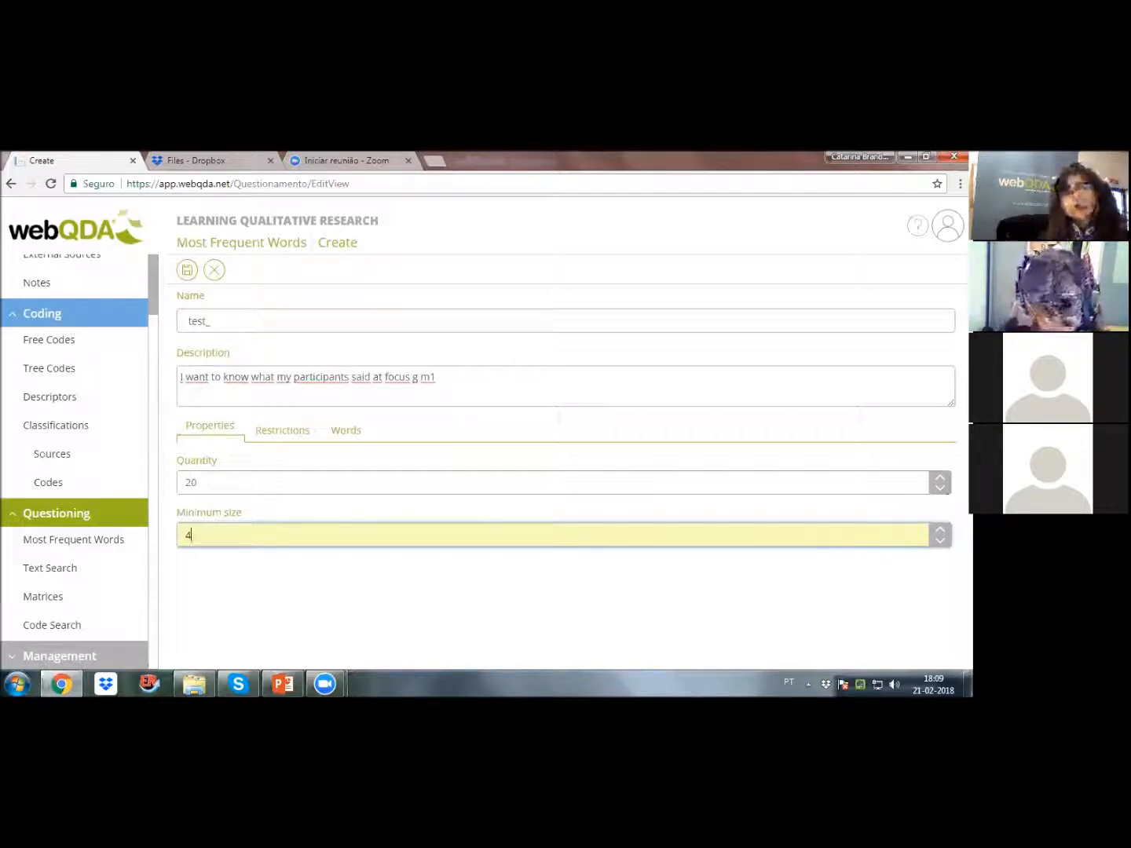
Step: Set the constraint type of the query's restrictions to Inclusion
{"action": "left_click", "coordinate": [289, 441]}
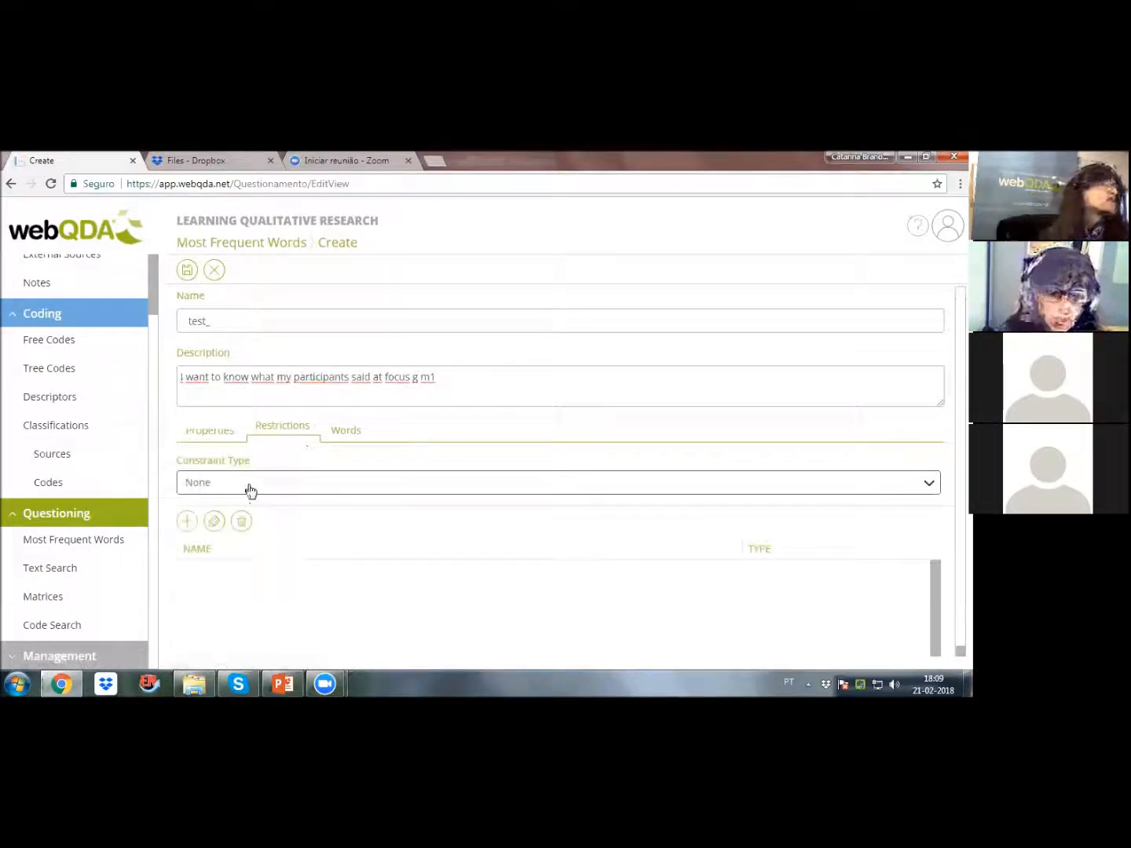
{"action": "left_click", "coordinate": [250, 482]}
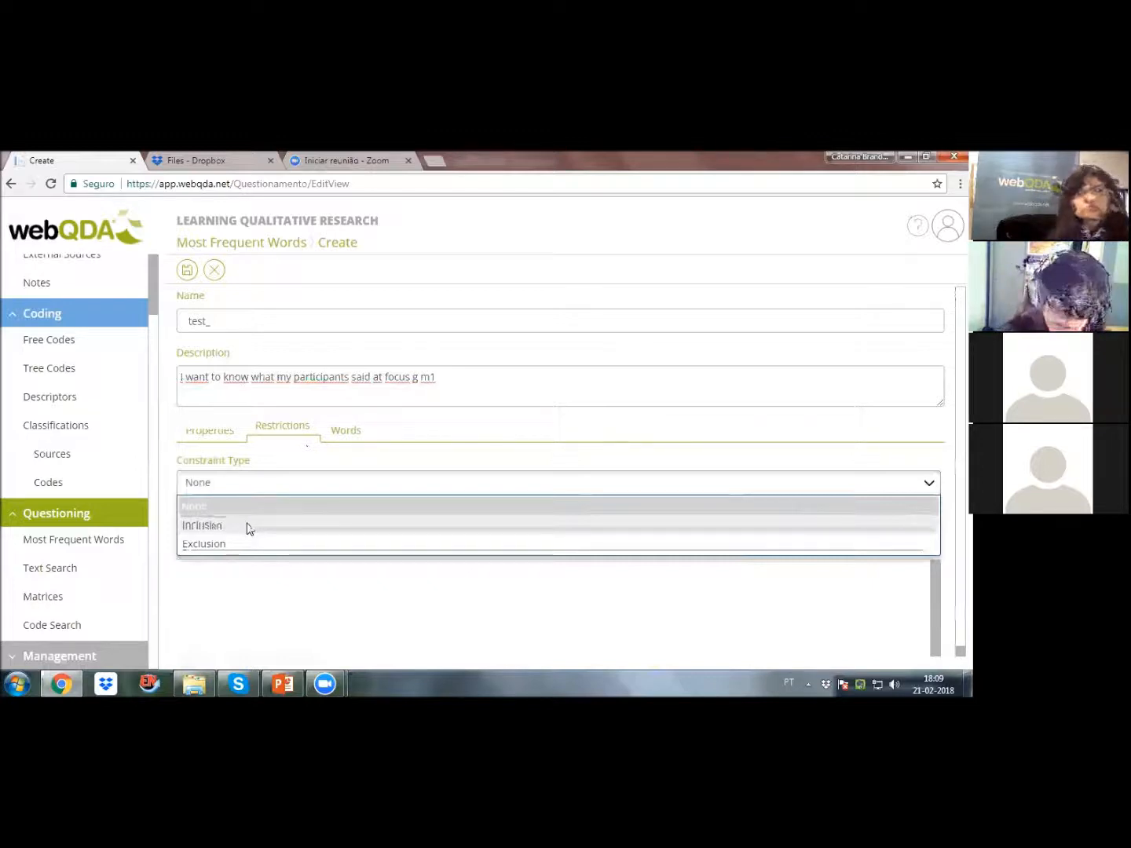
{"action": "left_click", "coordinate": [249, 527]}
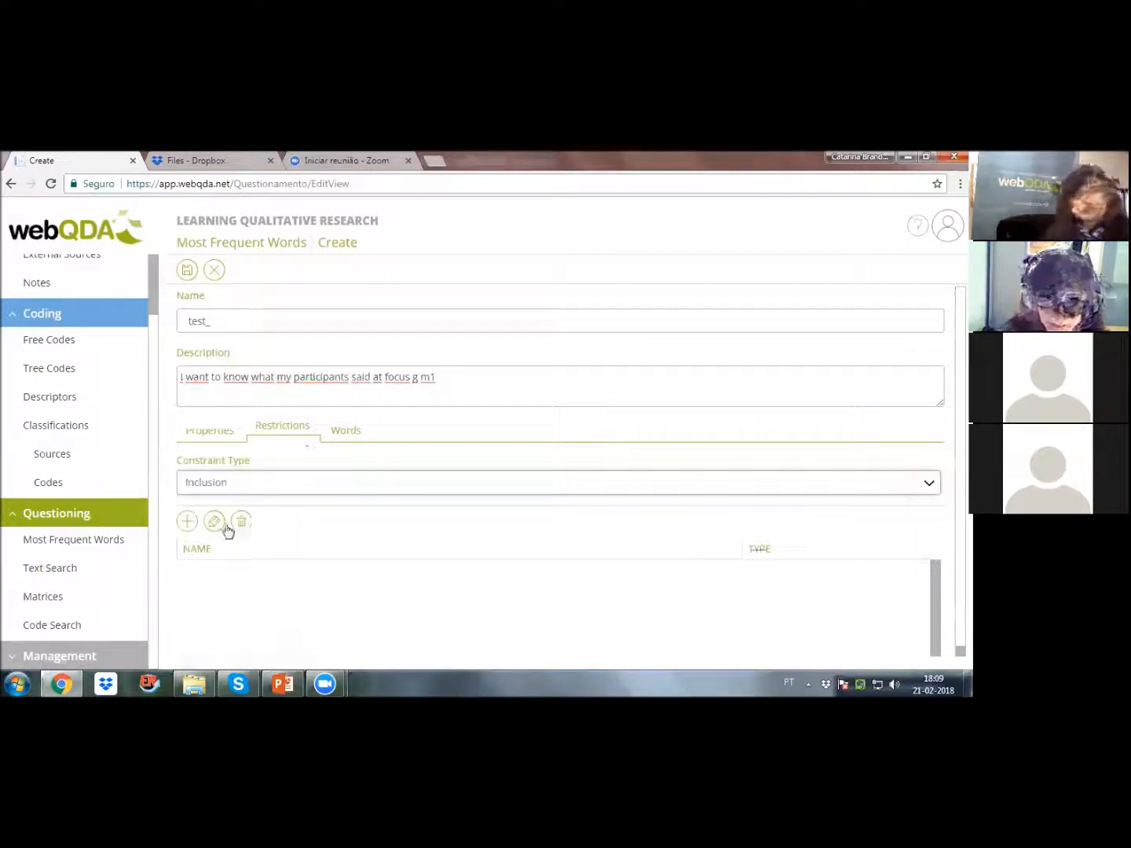
Step: Add the internal source documents ARM, DM, DT, FC and FS from the Data - sisdats folder to the query's restrictions
{"action": "left_click", "coordinate": [188, 522]}
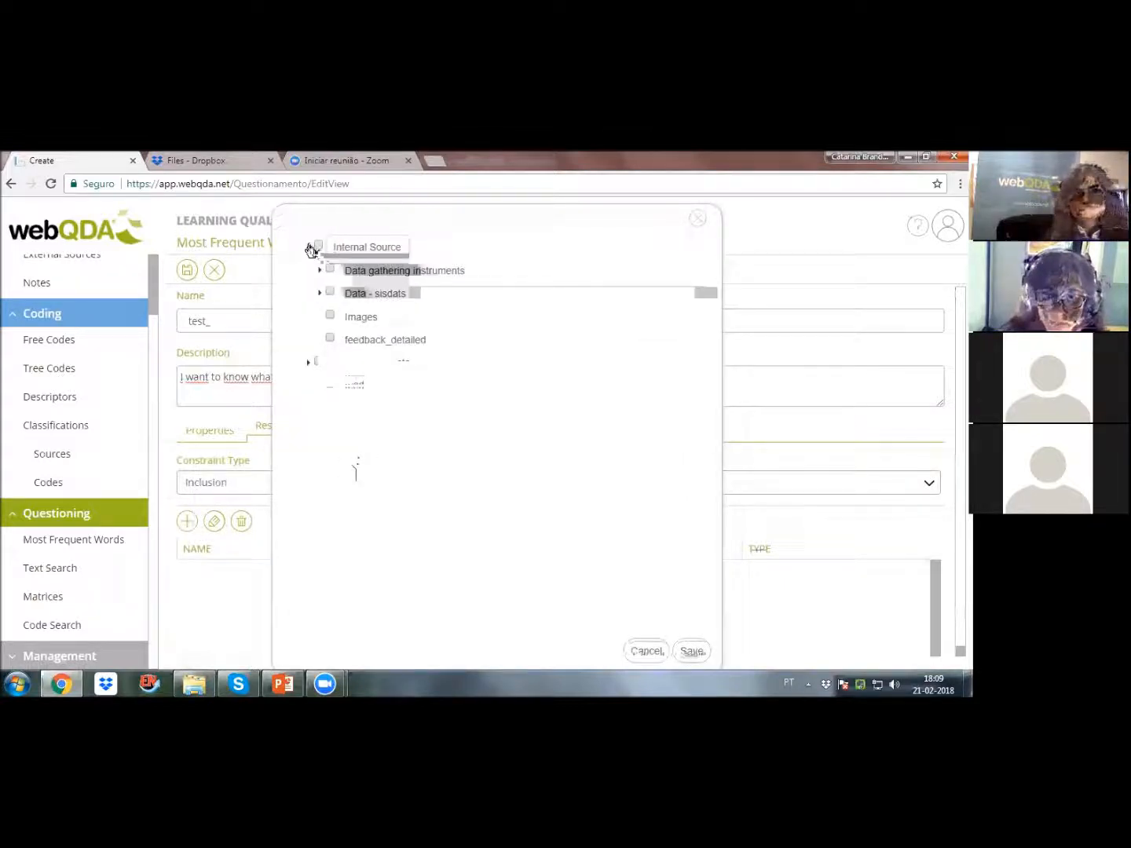
{"action": "left_click", "coordinate": [321, 293]}
{"action": "left_click", "coordinate": [341, 315]}
{"action": "left_click", "coordinate": [340, 338]}
{"action": "left_click", "coordinate": [341, 362]}
{"action": "left_click", "coordinate": [341, 386]}
{"action": "left_click", "coordinate": [342, 408]}
{"action": "left_click", "coordinate": [691, 650]}
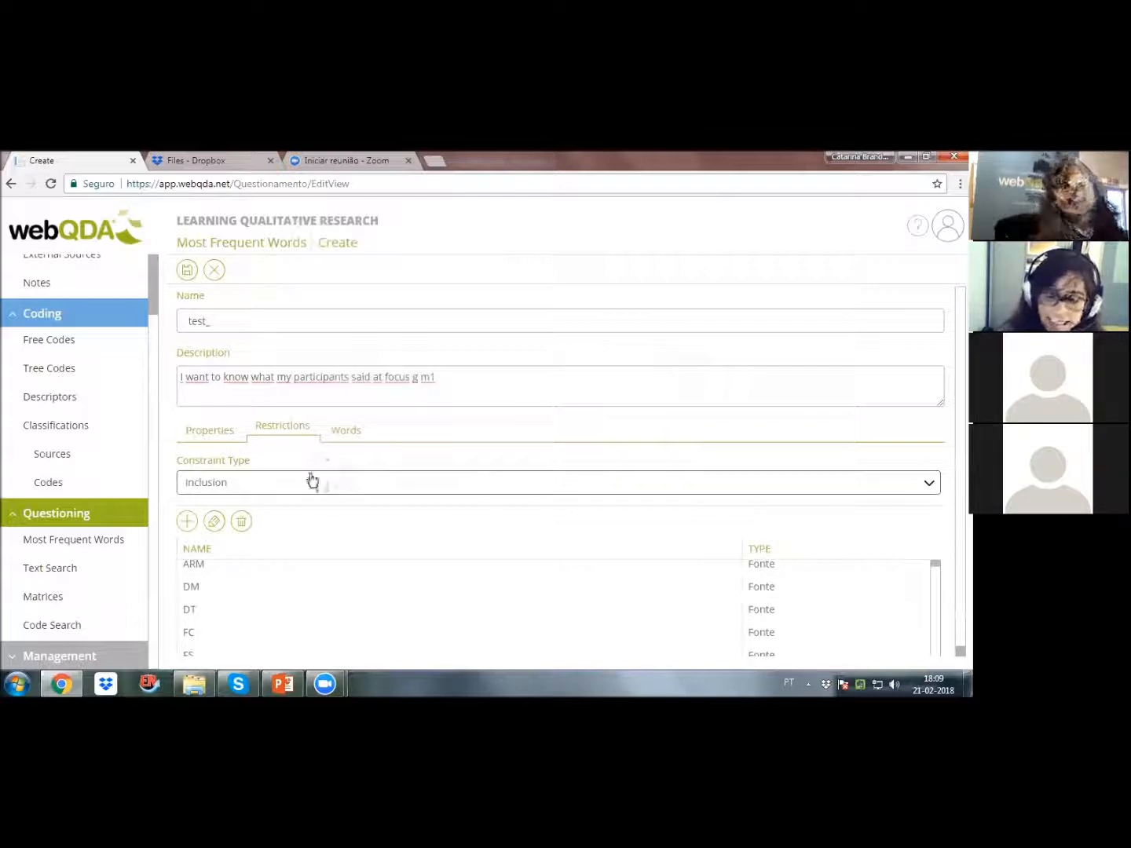
Step: Review the sources included in the restrictions and recheck the query's quantity and minimum size properties
{"action": "scroll", "coordinate": [315, 600], "scroll_direction": "down", "scroll_amount": 1}
{"action": "scroll", "coordinate": [315, 601], "scroll_direction": "up", "scroll_amount": 2}
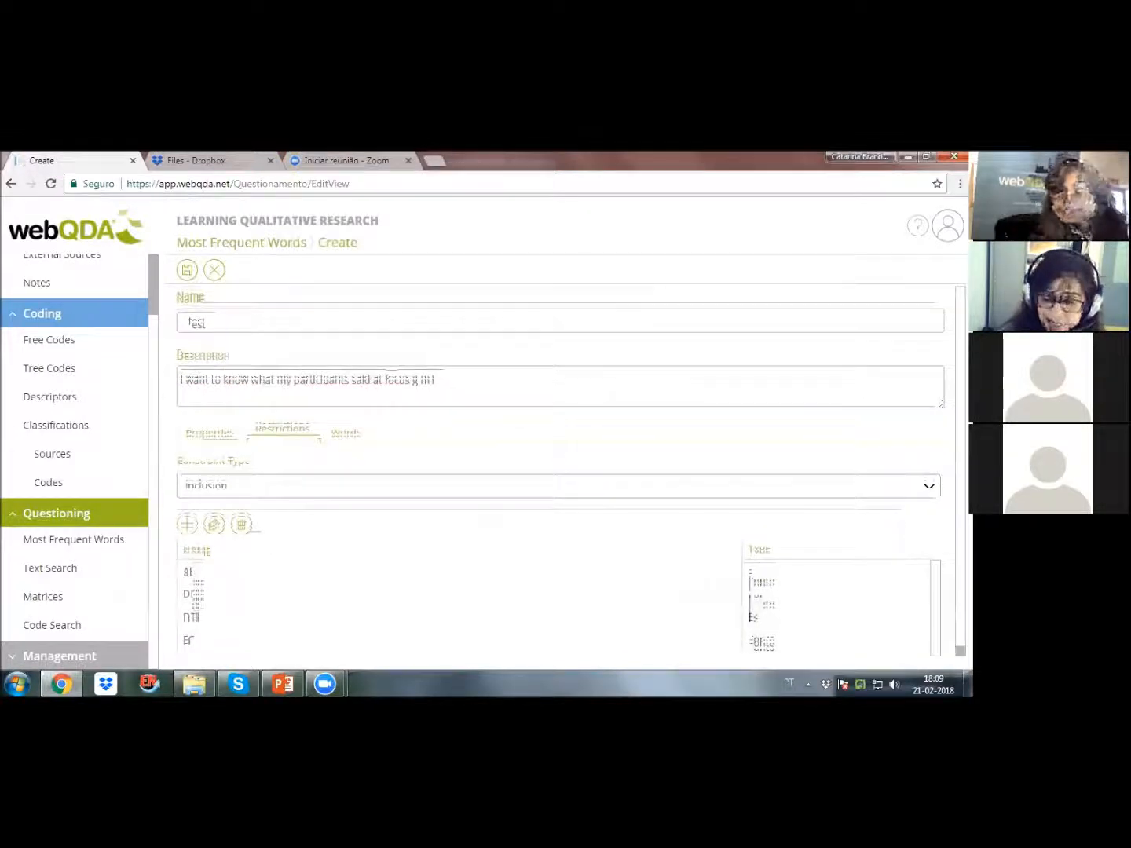
{"action": "left_click", "coordinate": [220, 428]}
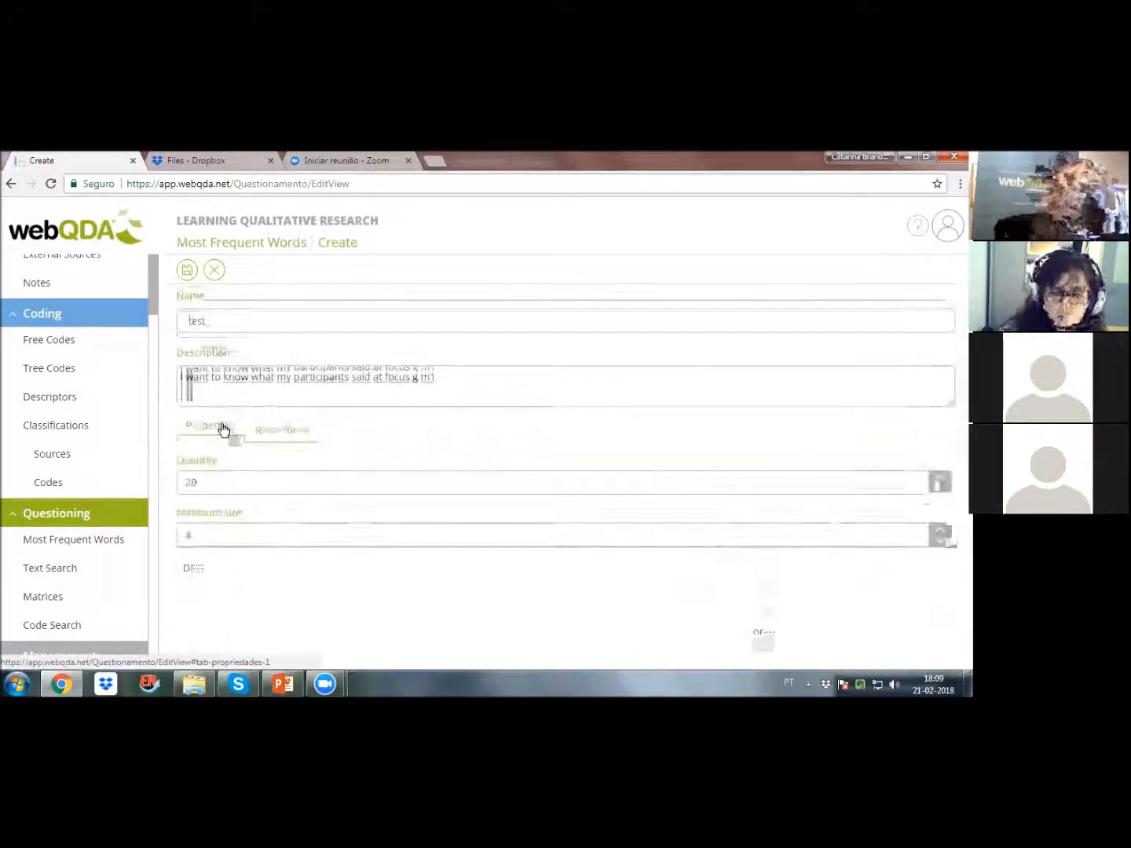
{"action": "left_click", "coordinate": [212, 482]}
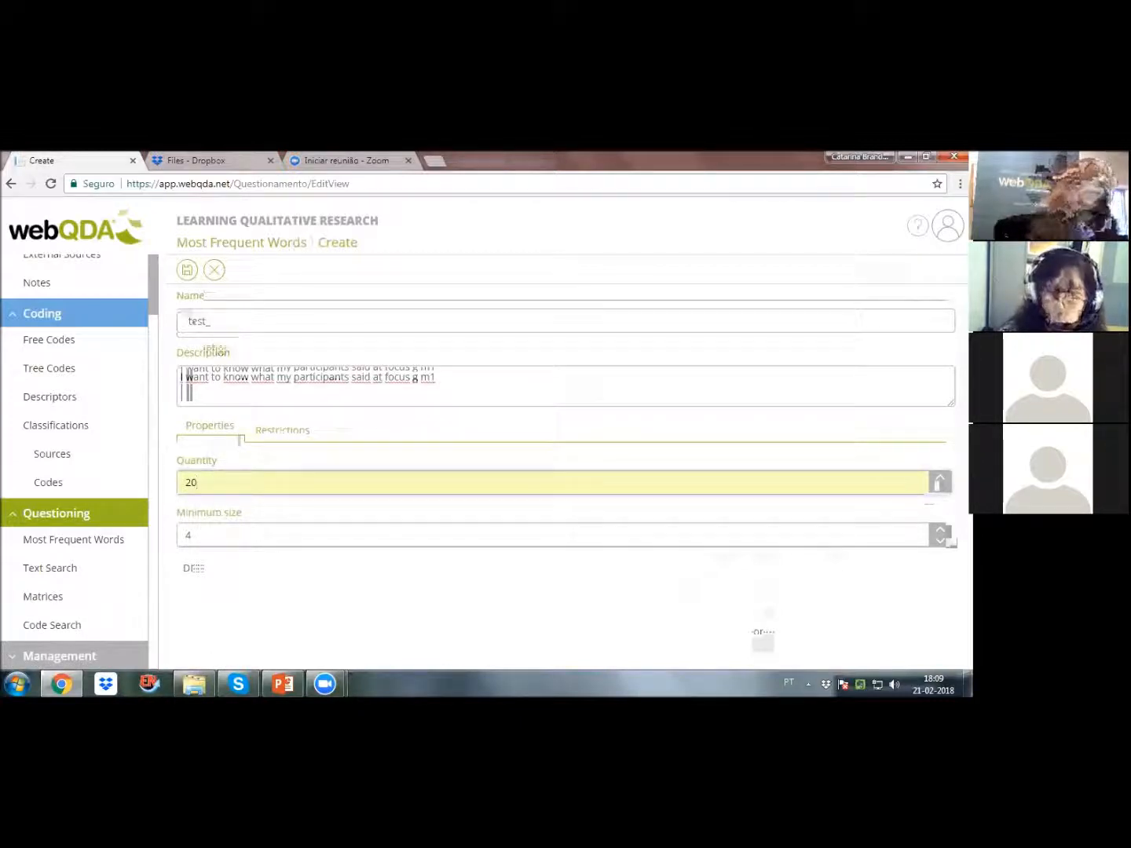
{"action": "left_click", "coordinate": [189, 534]}
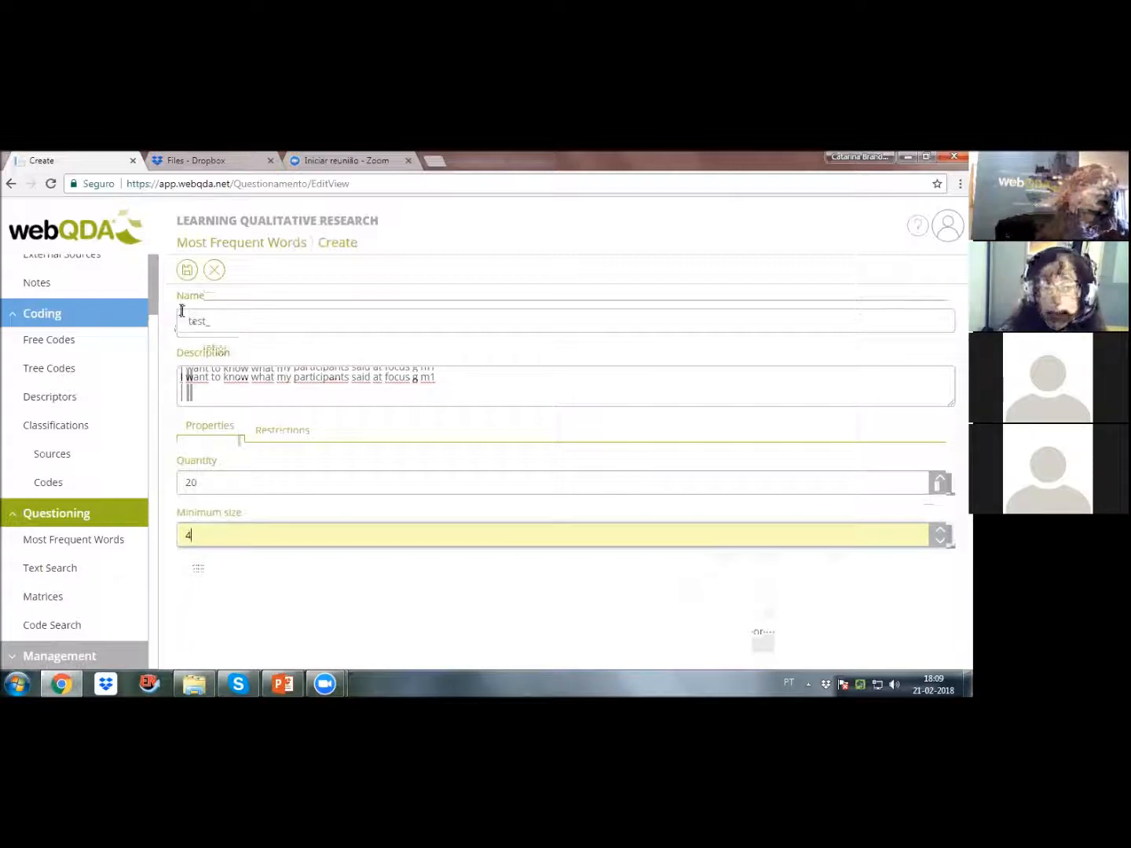
Step: Save the test_ most frequent words query, open its results and look through the word list
{"action": "left_click", "coordinate": [188, 272]}
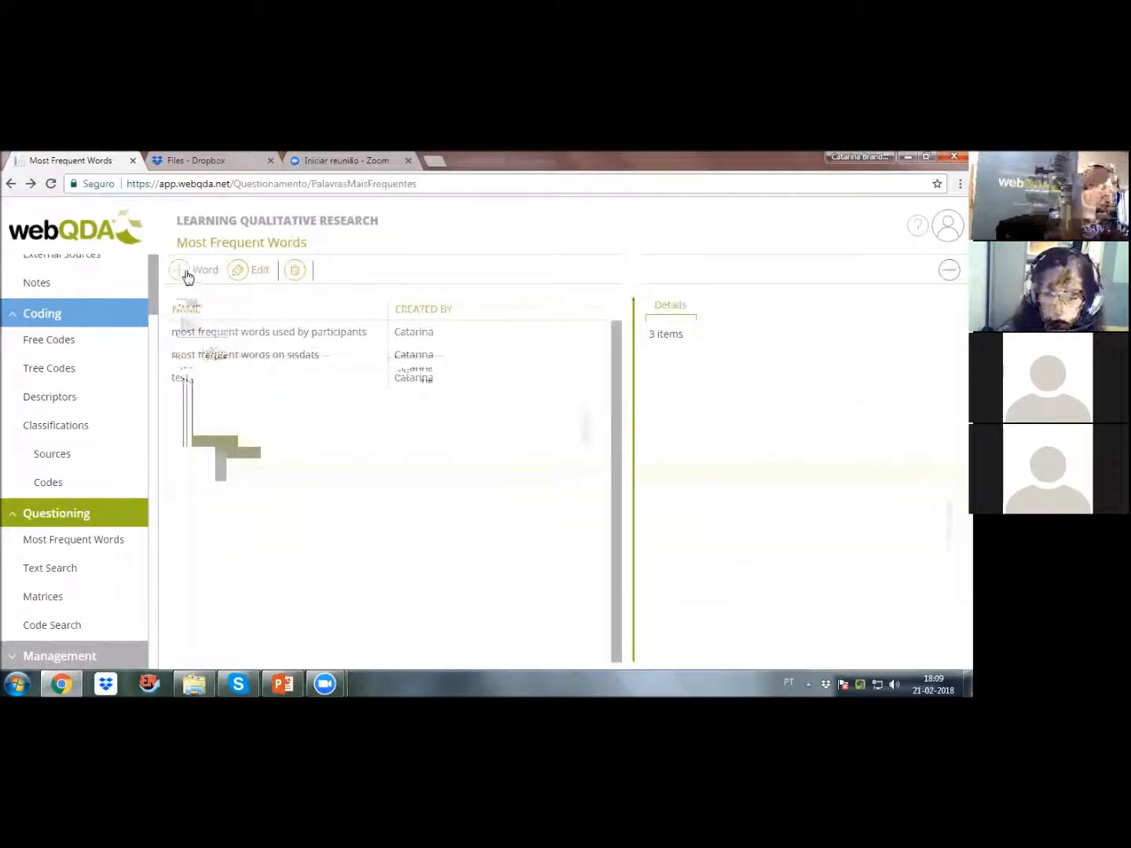
{"action": "double_click", "coordinate": [186, 379]}
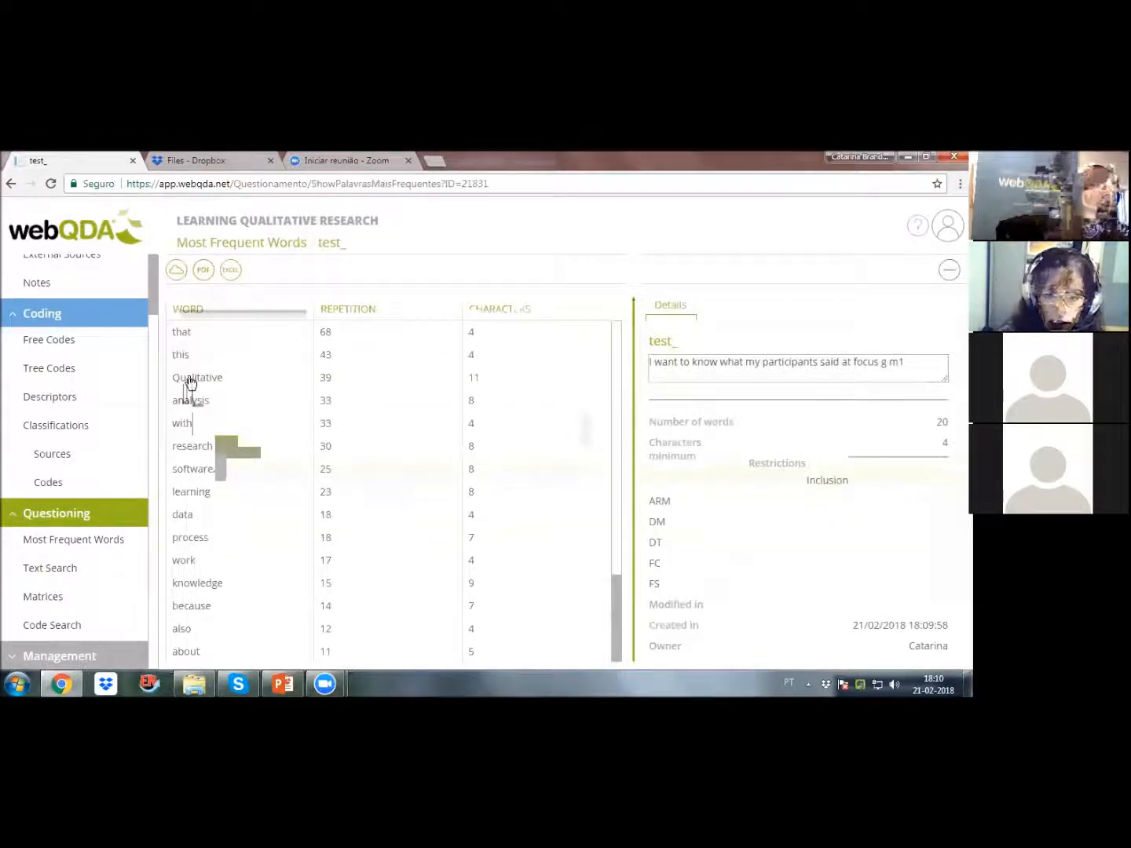
{"action": "scroll", "coordinate": [192, 421], "scroll_direction": "down", "scroll_amount": 2}
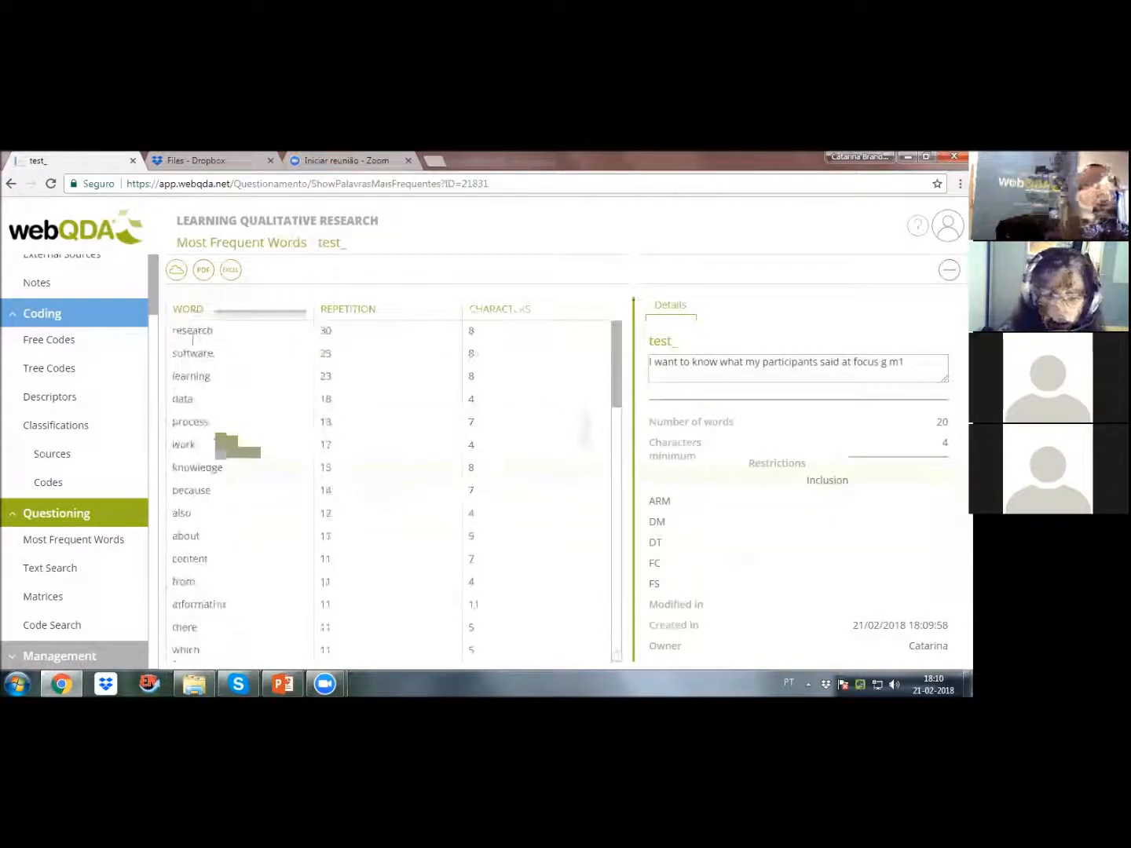
{"action": "scroll", "coordinate": [192, 420], "scroll_direction": "up", "scroll_amount": 2}
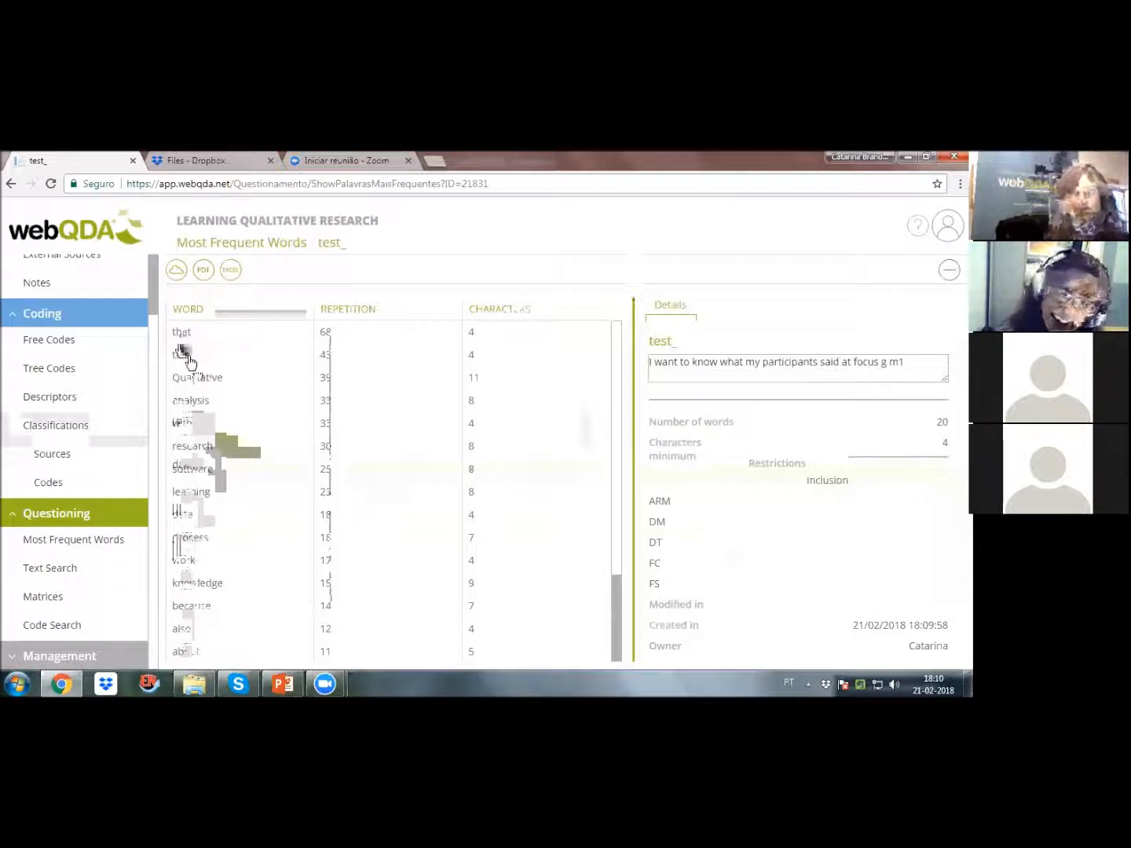
Step: View the source passages containing the words Qualitative, analysis, research and learning from the query's word list
{"action": "left_click", "coordinate": [197, 376]}
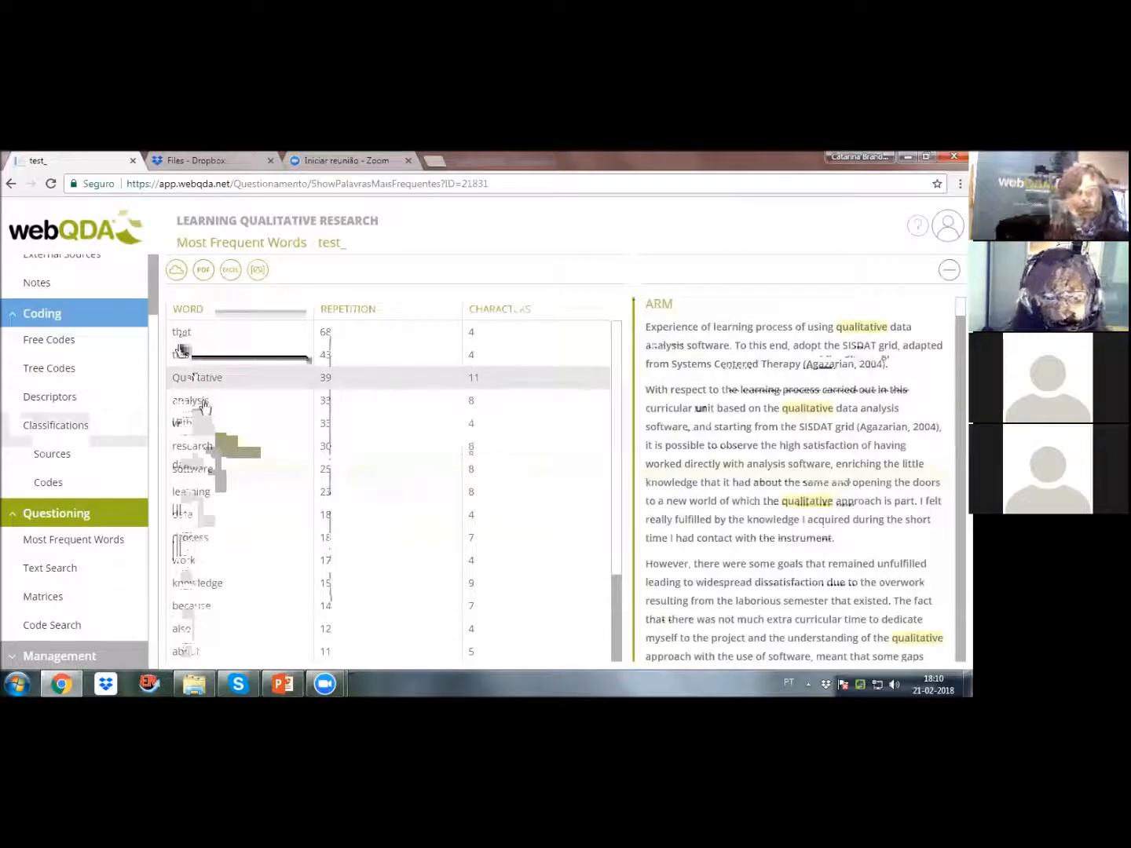
{"action": "left_click", "coordinate": [200, 404]}
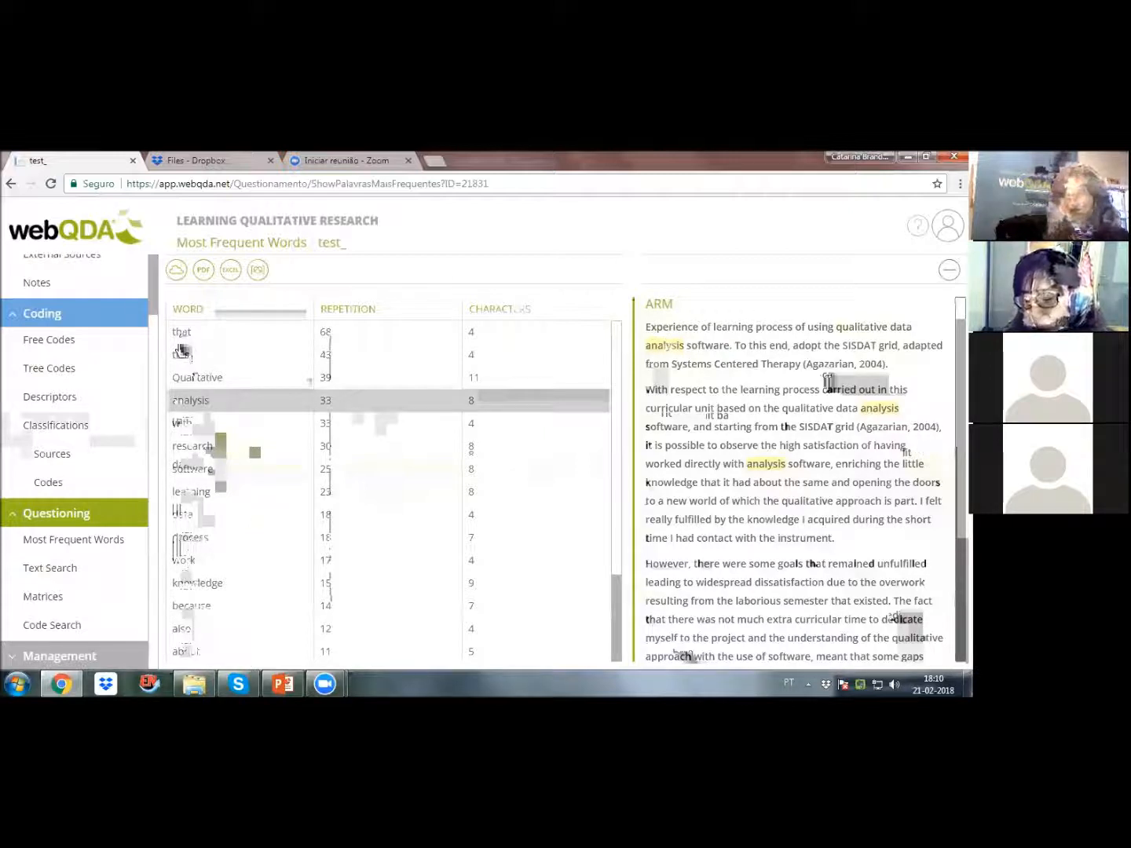
{"action": "left_click", "coordinate": [212, 449]}
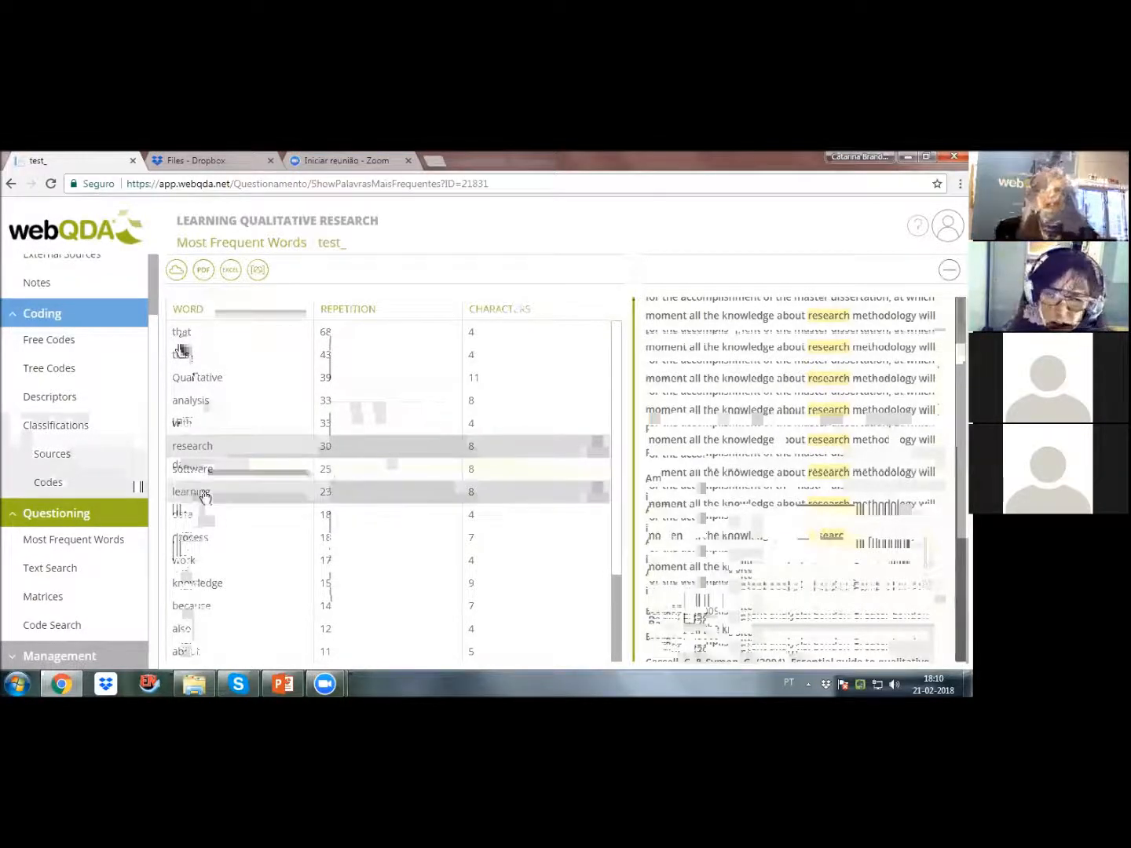
{"action": "left_click", "coordinate": [314, 499]}
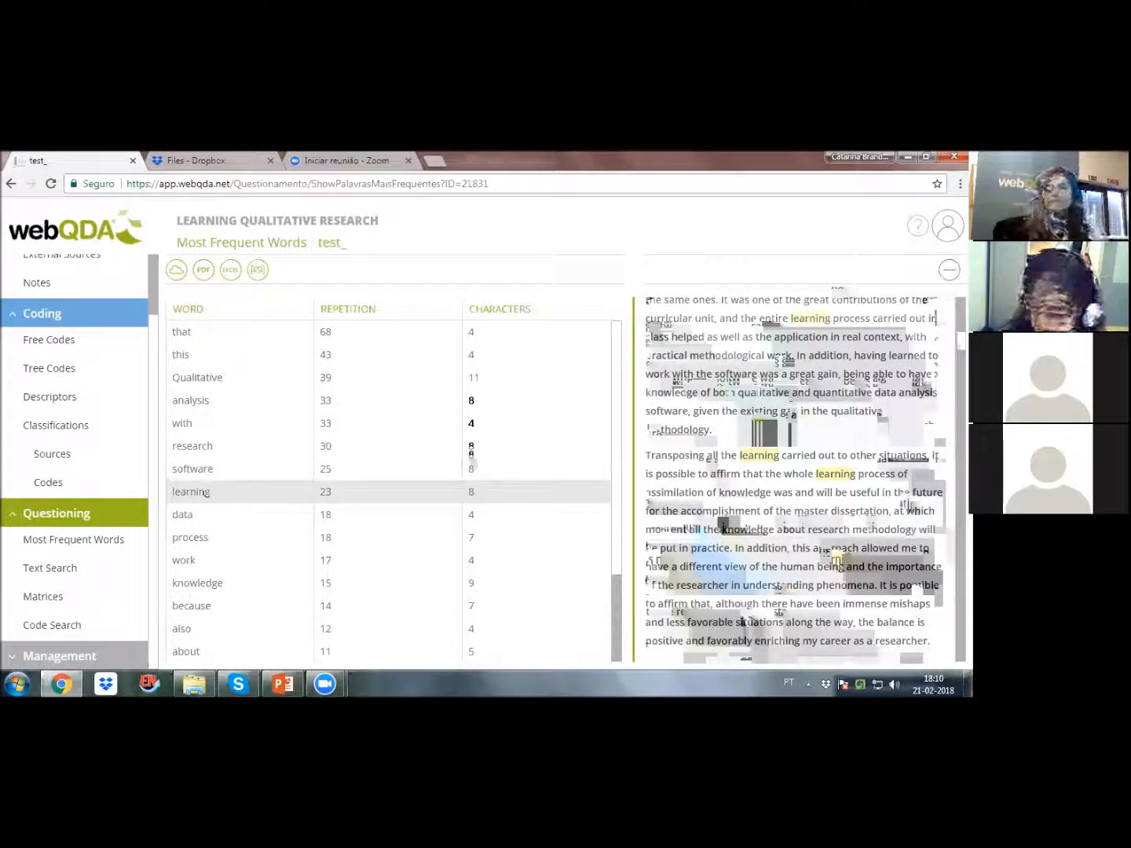
{"action": "left_click_drag", "start_coordinate": [742, 455], "coordinate": [786, 456]}
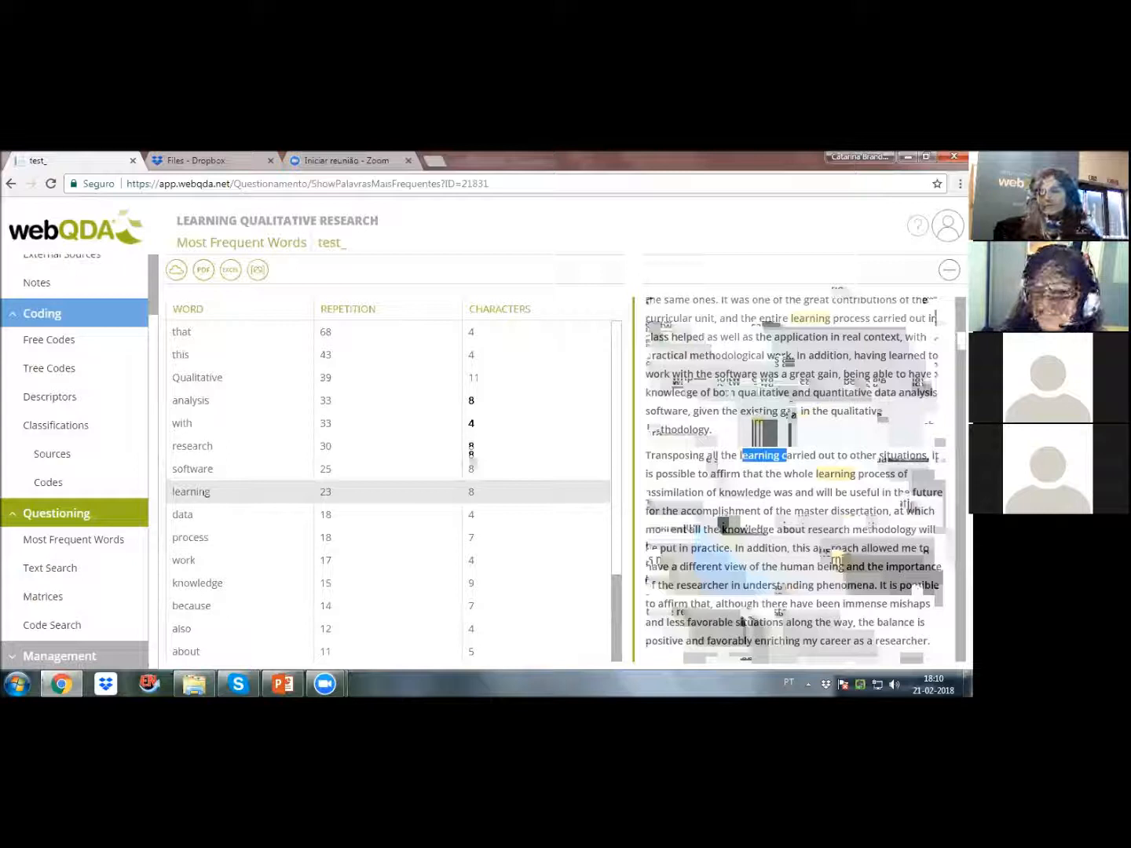
Step: Show the query results as a word cloud and view the source passages for Qualitative, that and this
{"action": "left_click", "coordinate": [178, 273]}
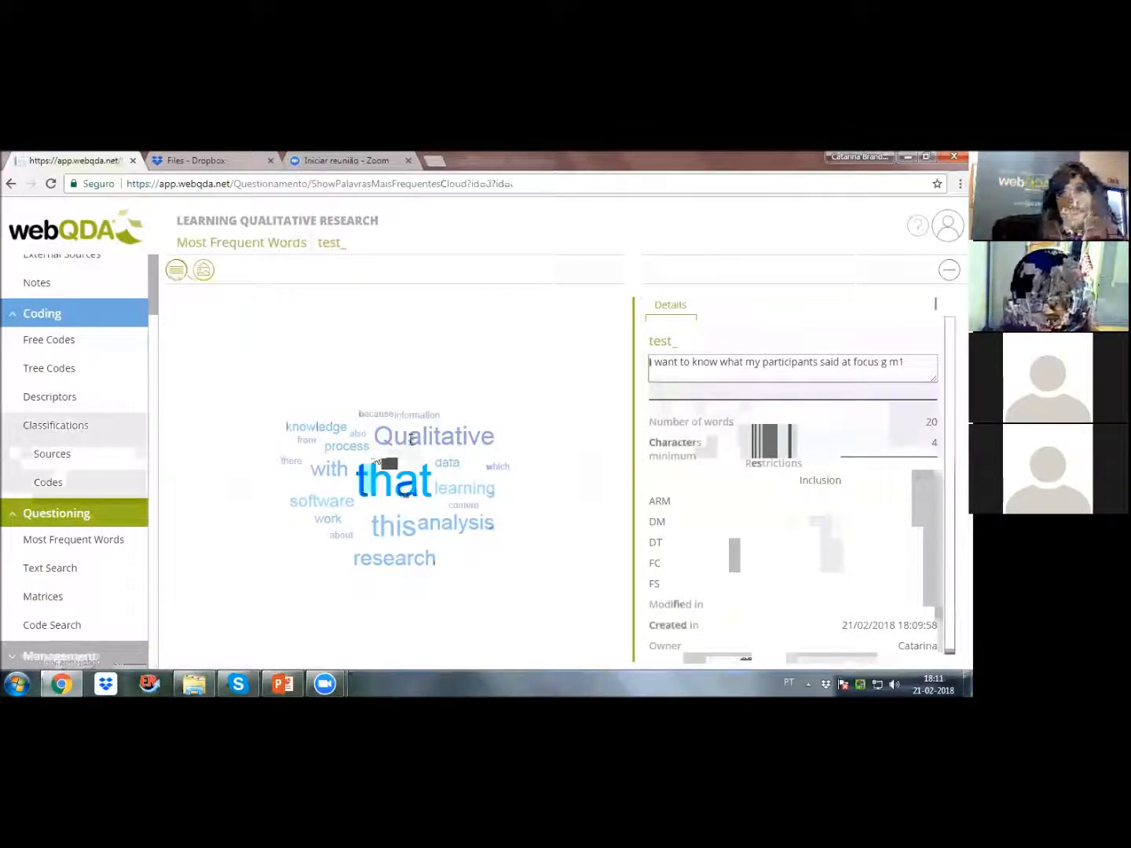
{"action": "left_click", "coordinate": [176, 270]}
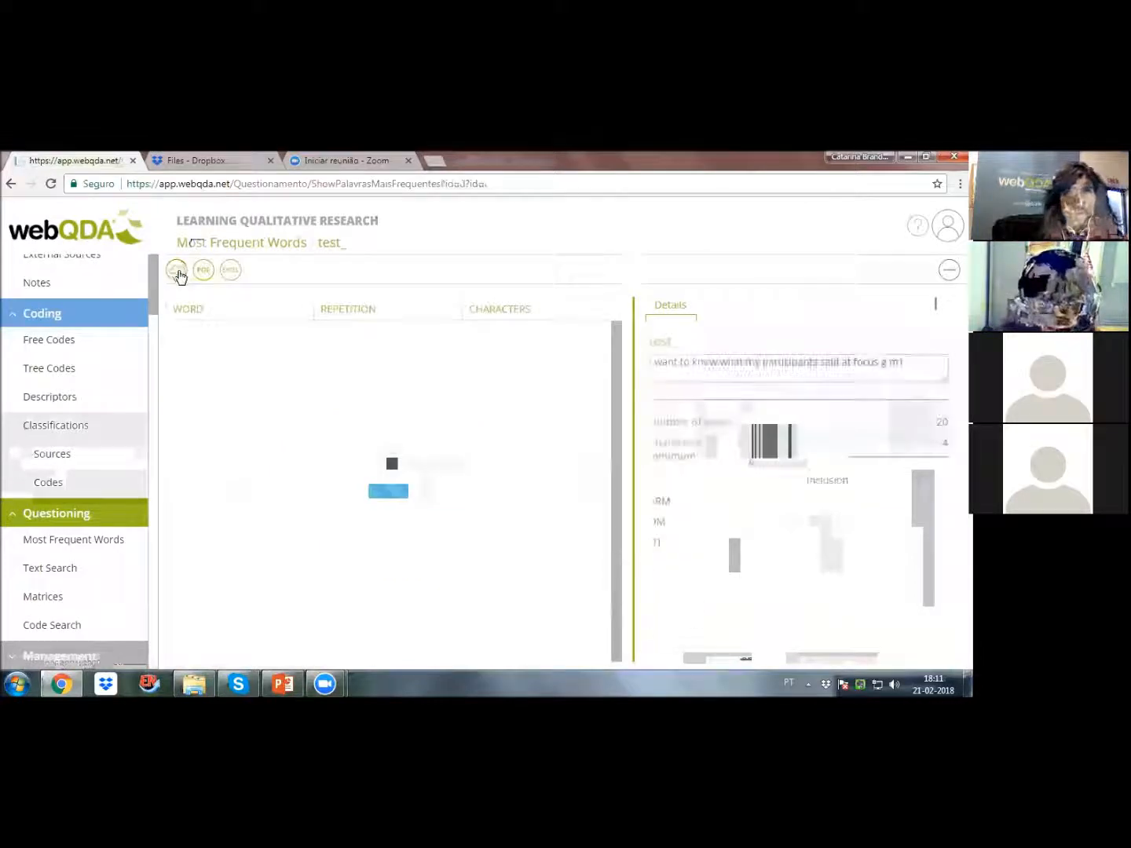
{"action": "left_click", "coordinate": [182, 269]}
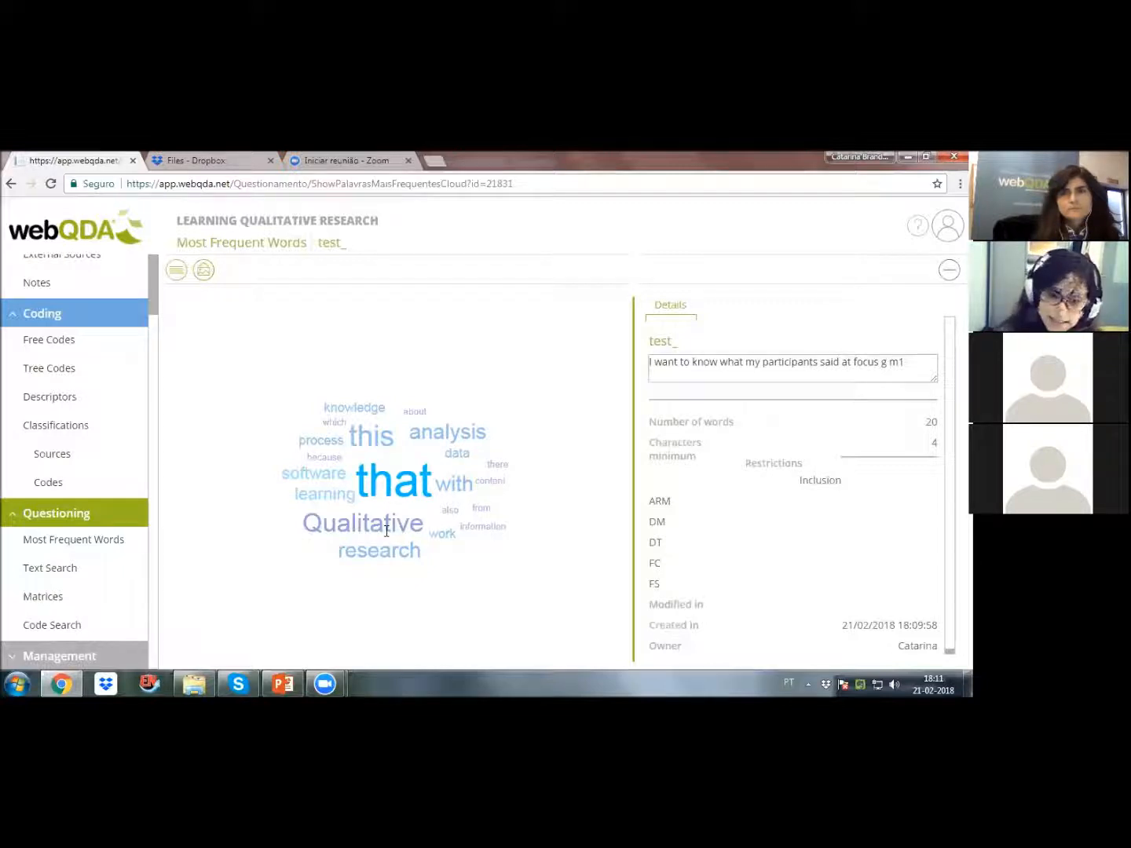
{"action": "left_click_drag", "start_coordinate": [362, 486], "coordinate": [440, 482]}
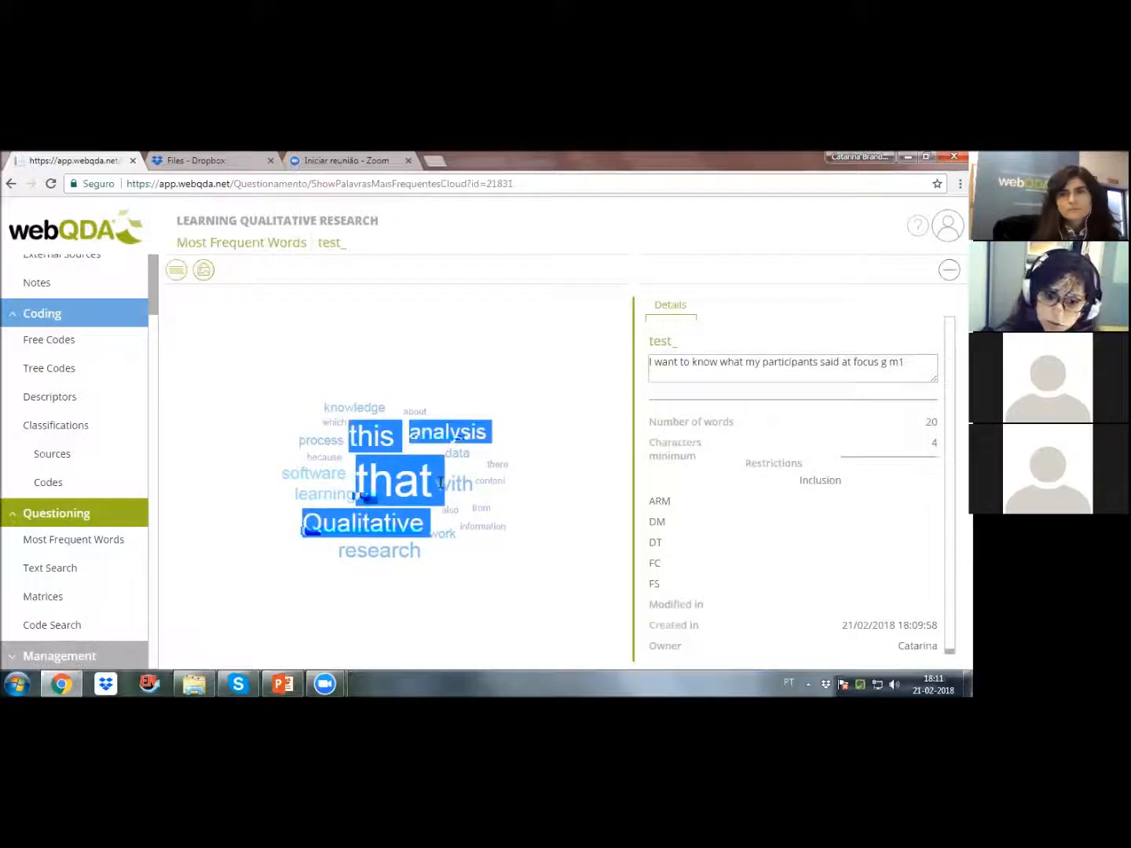
{"action": "double_click", "coordinate": [394, 531]}
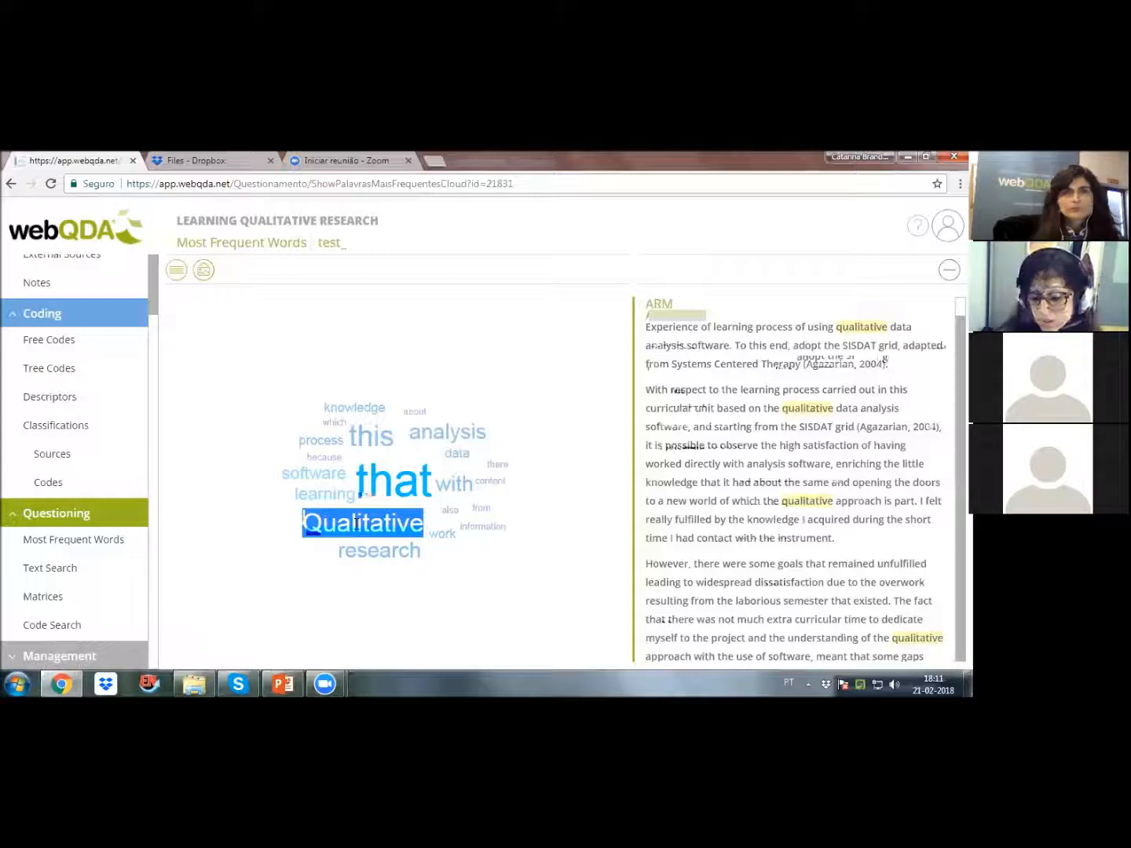
{"action": "left_click", "coordinate": [378, 485]}
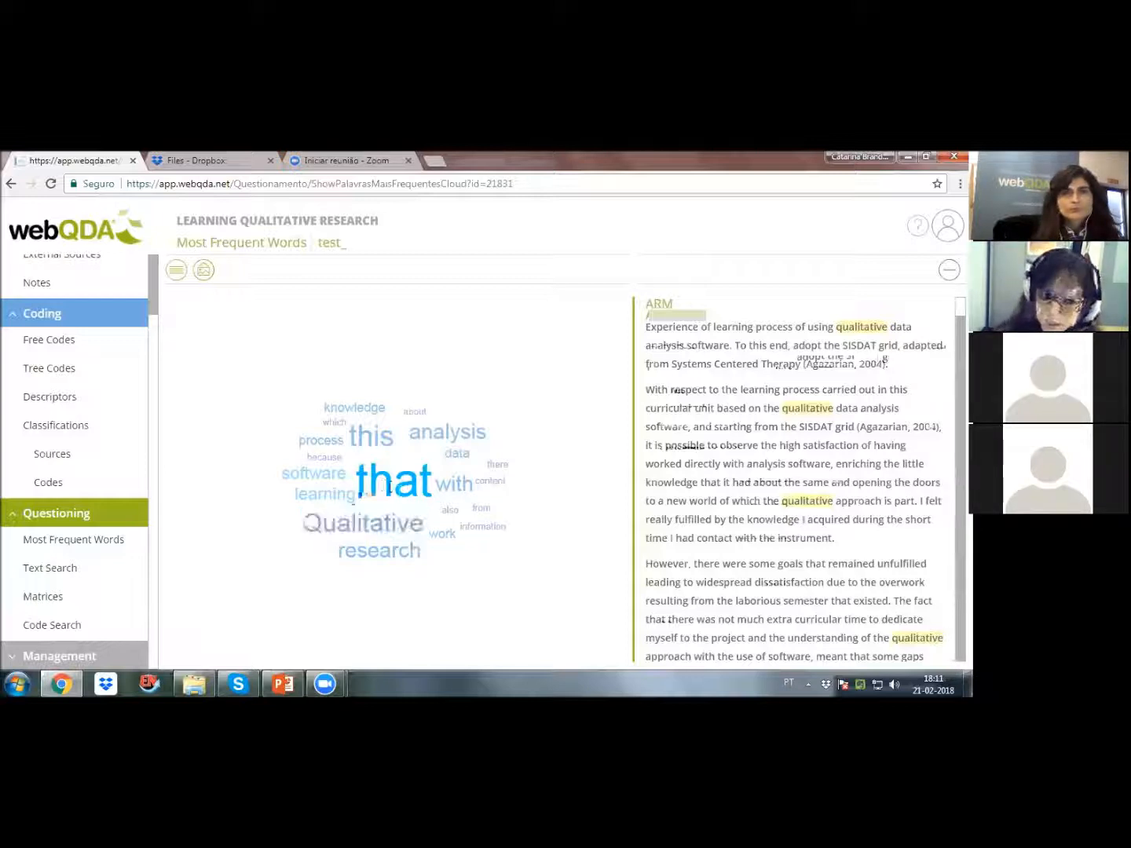
{"action": "double_click", "coordinate": [367, 437]}
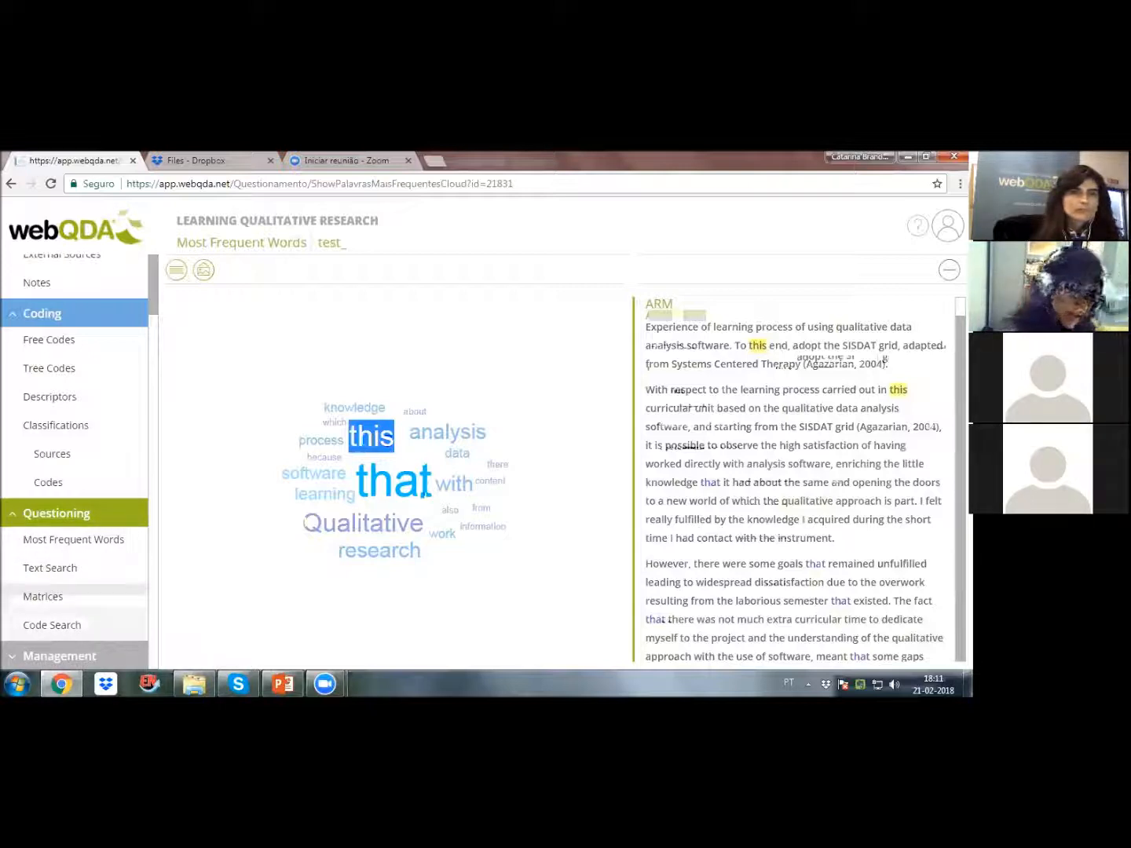
Step: Add and save the entry "webinar on webqda" in the project's logbook
{"action": "left_click", "coordinate": [153, 626]}
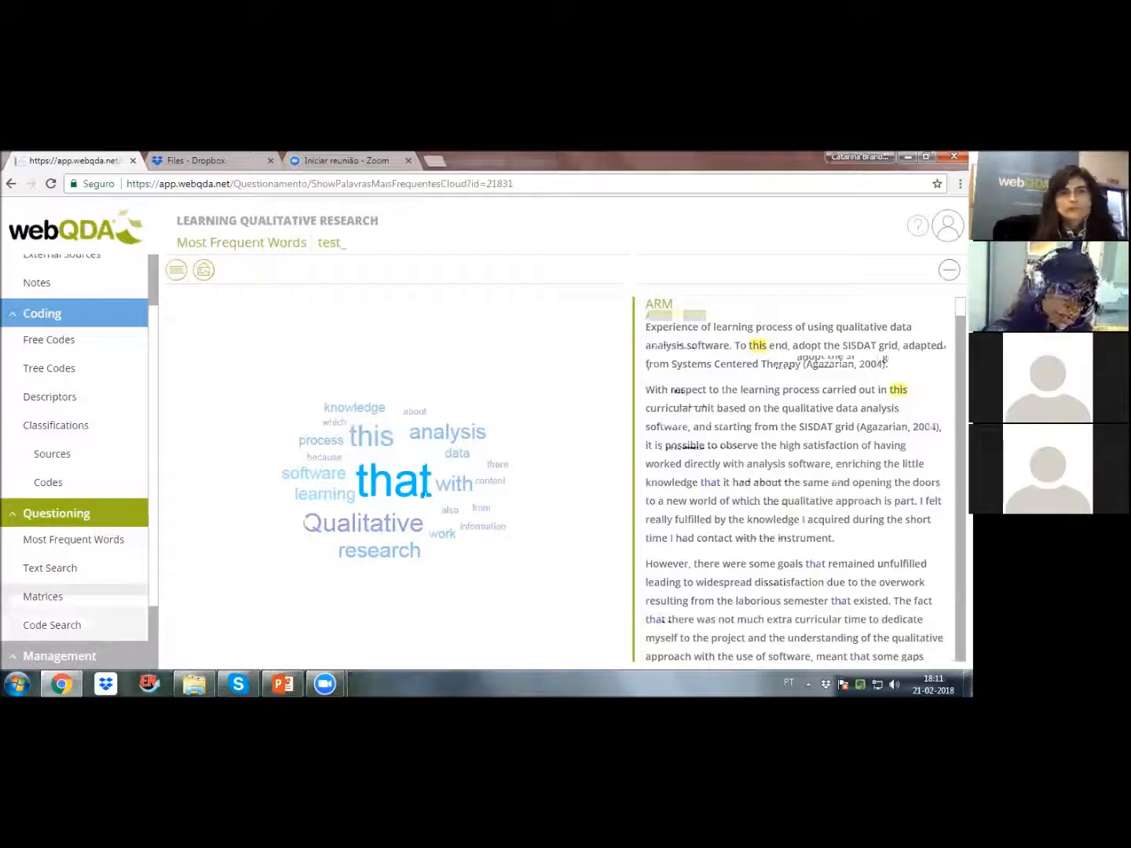
{"action": "scroll", "coordinate": [149, 377], "scroll_direction": "up", "scroll_amount": 2}
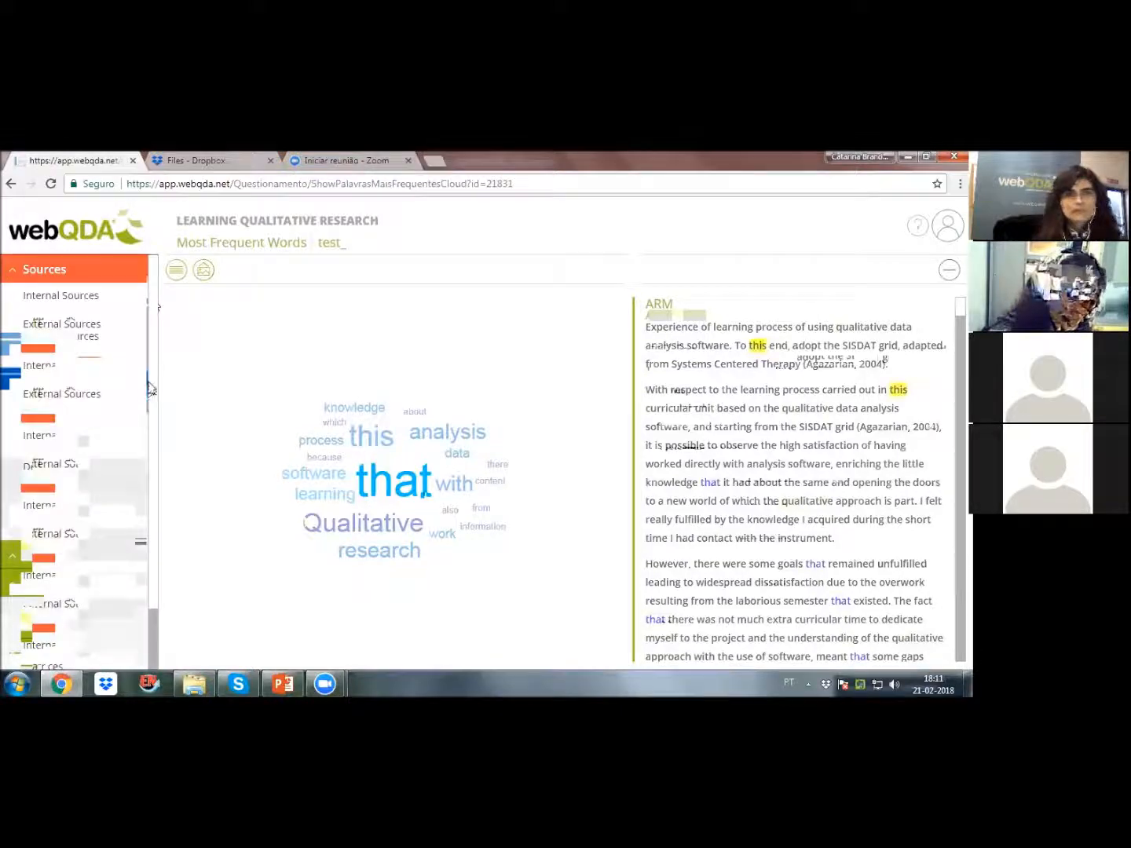
{"action": "scroll", "coordinate": [148, 307], "scroll_direction": "down", "scroll_amount": 2}
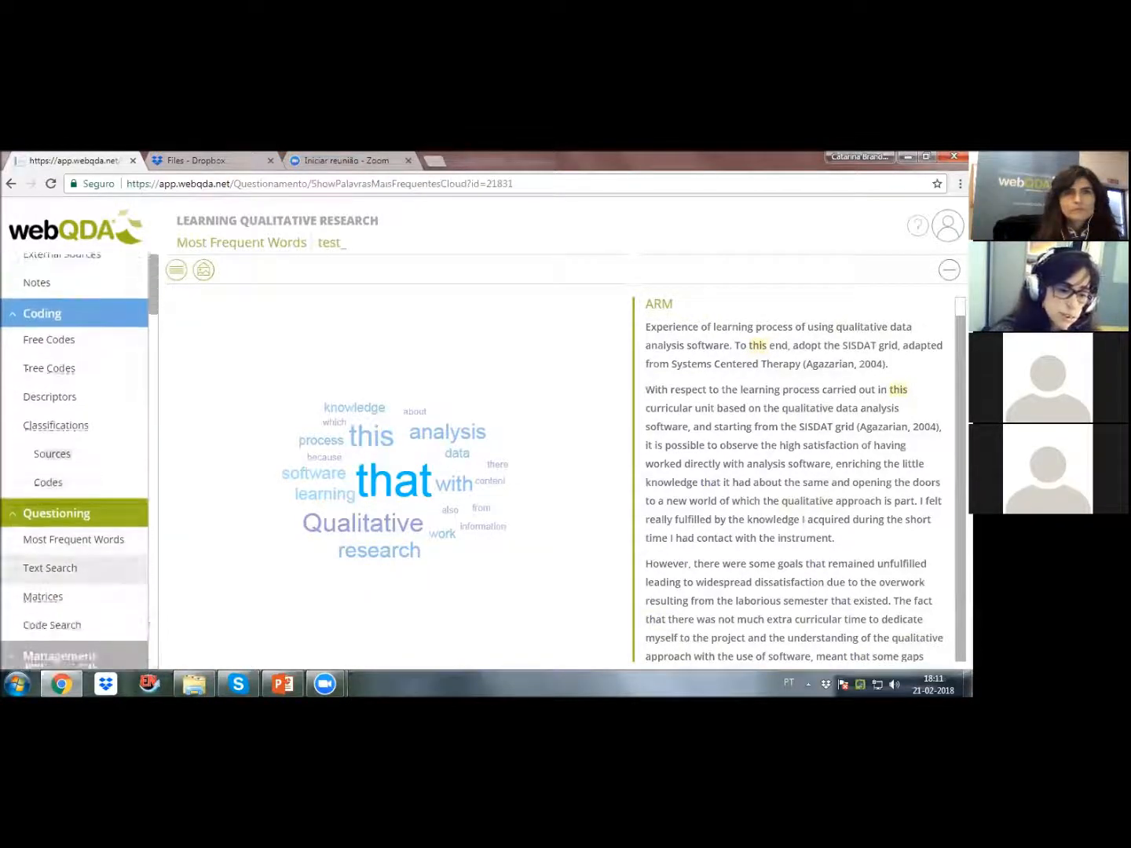
{"action": "scroll", "coordinate": [73, 458], "scroll_direction": "down", "scroll_amount": 2}
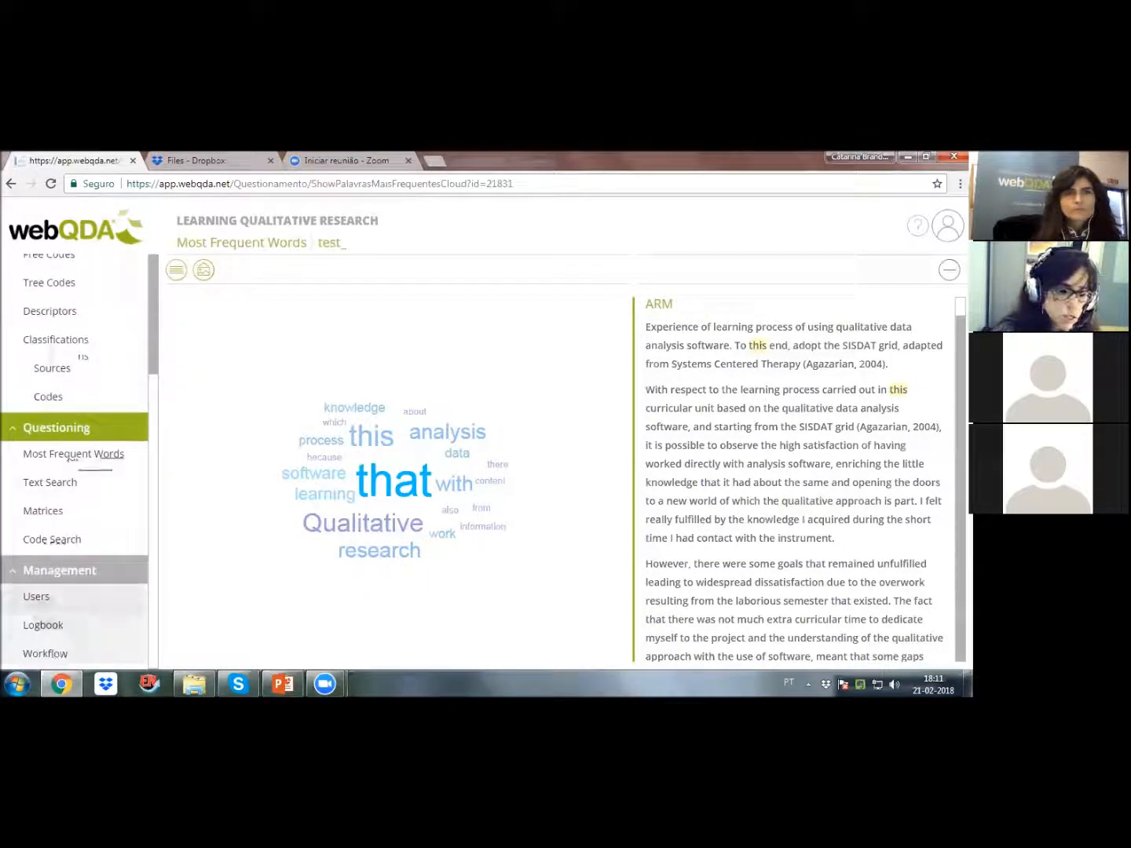
{"action": "left_click", "coordinate": [36, 597]}
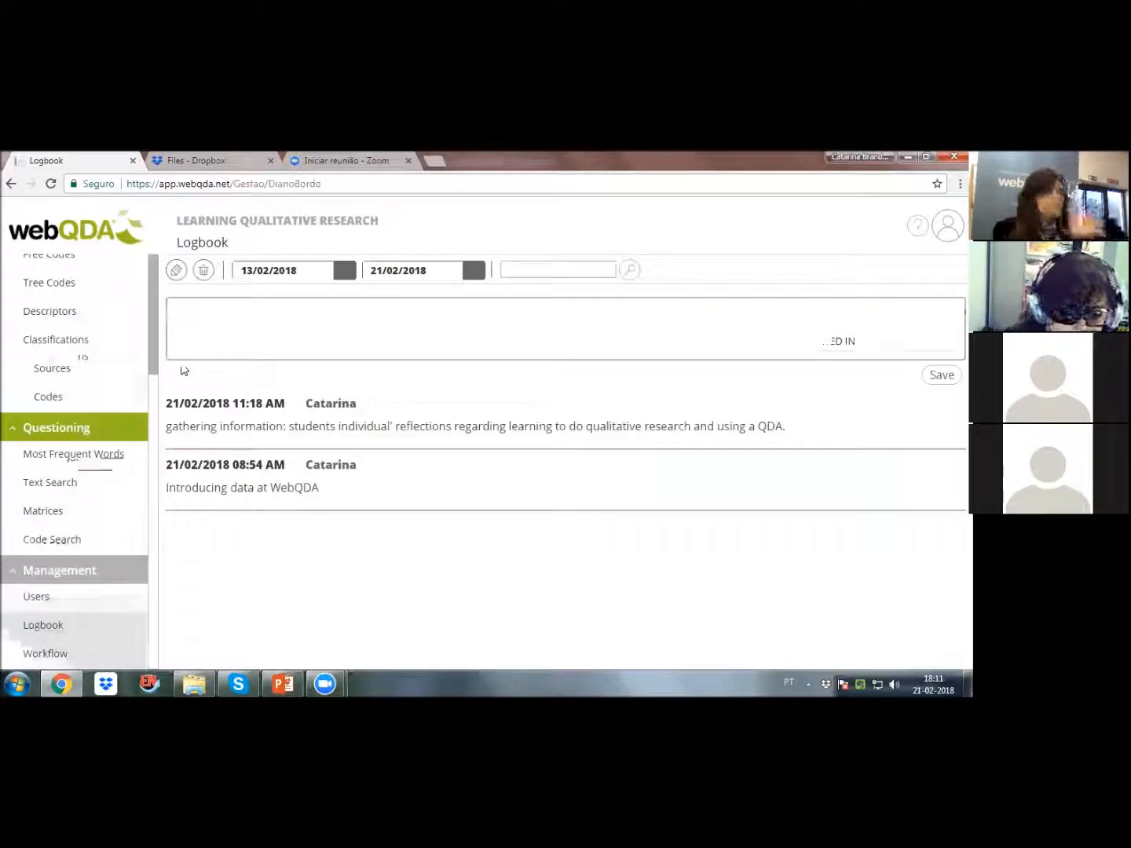
{"action": "left_click", "coordinate": [241, 308]}
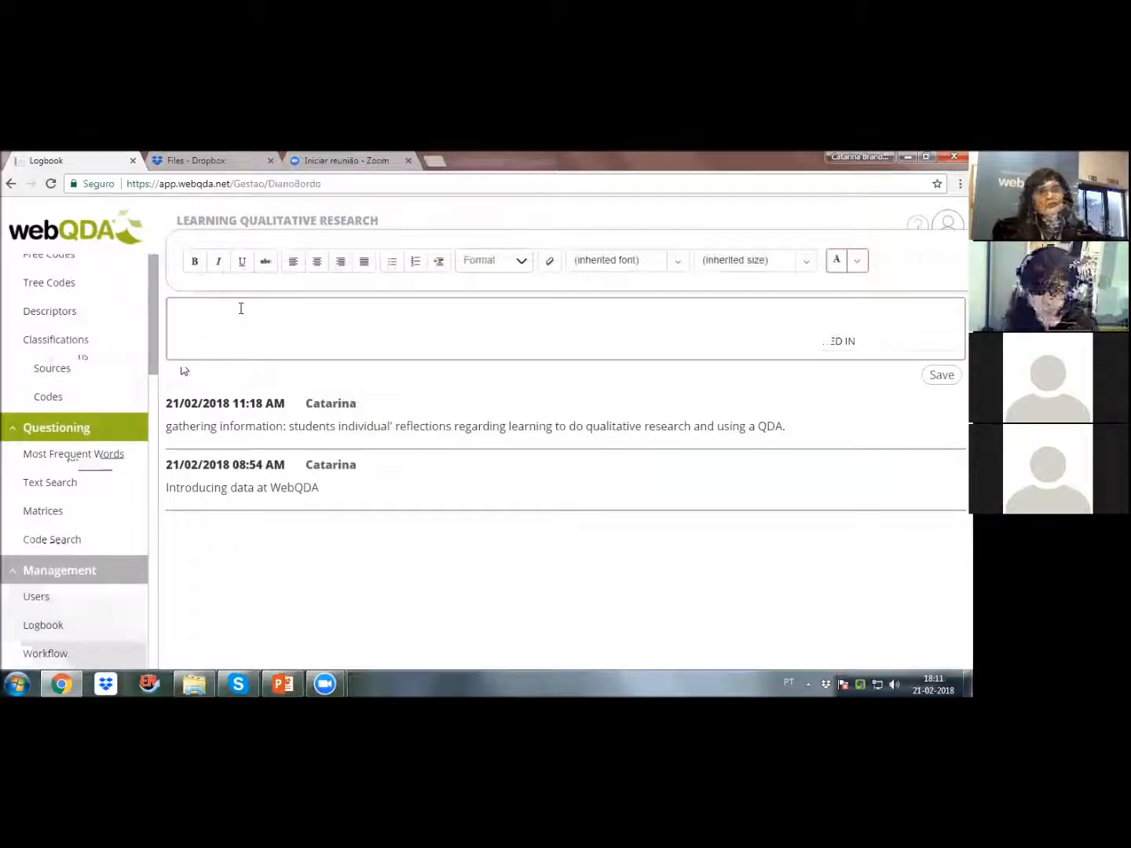
{"action": "type", "text": "webinar o"}
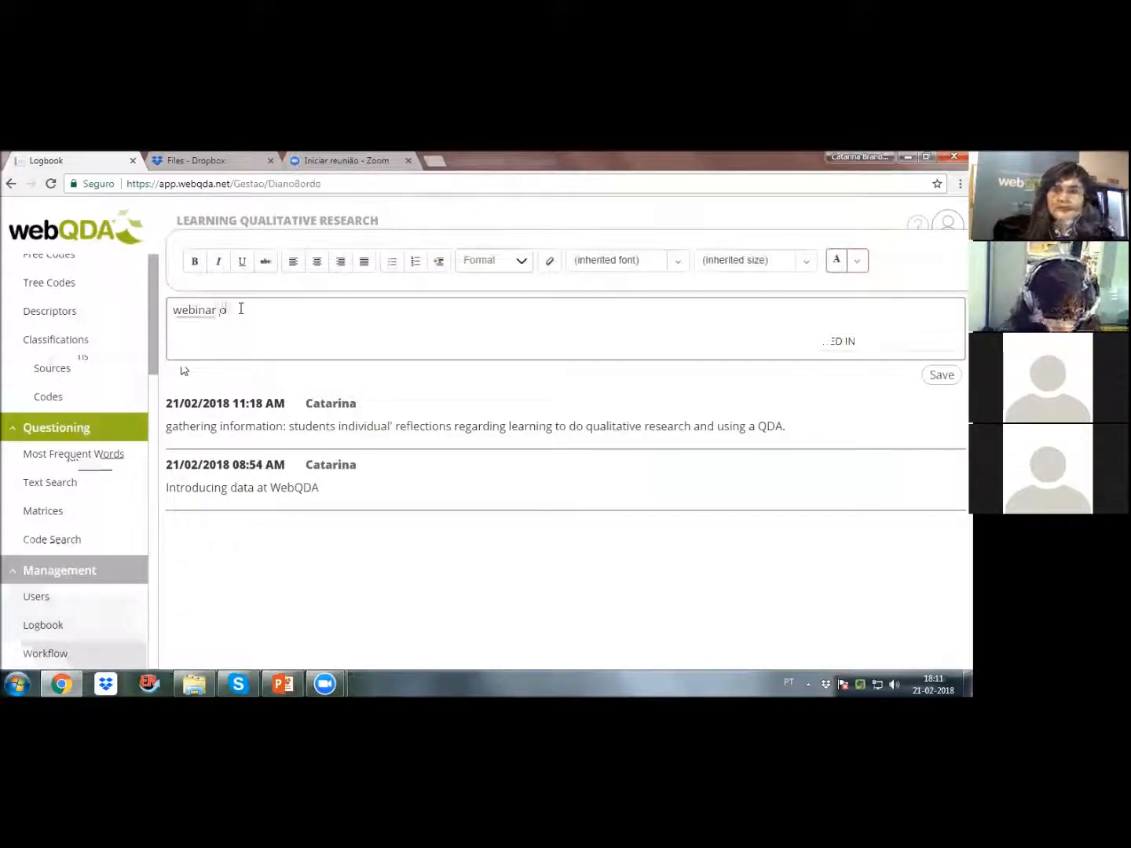
{"action": "type", "text": "n webqda"}
{"action": "left_click", "coordinate": [942, 375]}
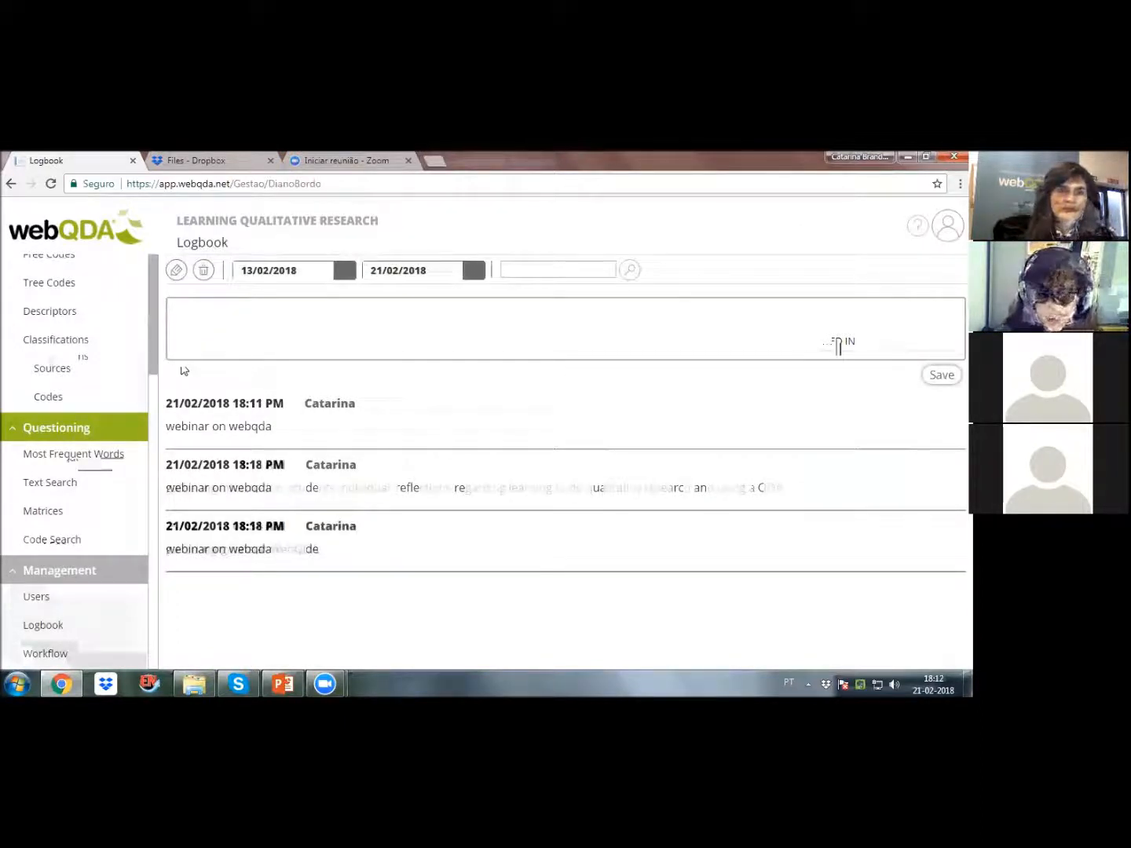
{"action": "left_click_drag", "start_coordinate": [319, 548], "coordinate": [166, 548]}
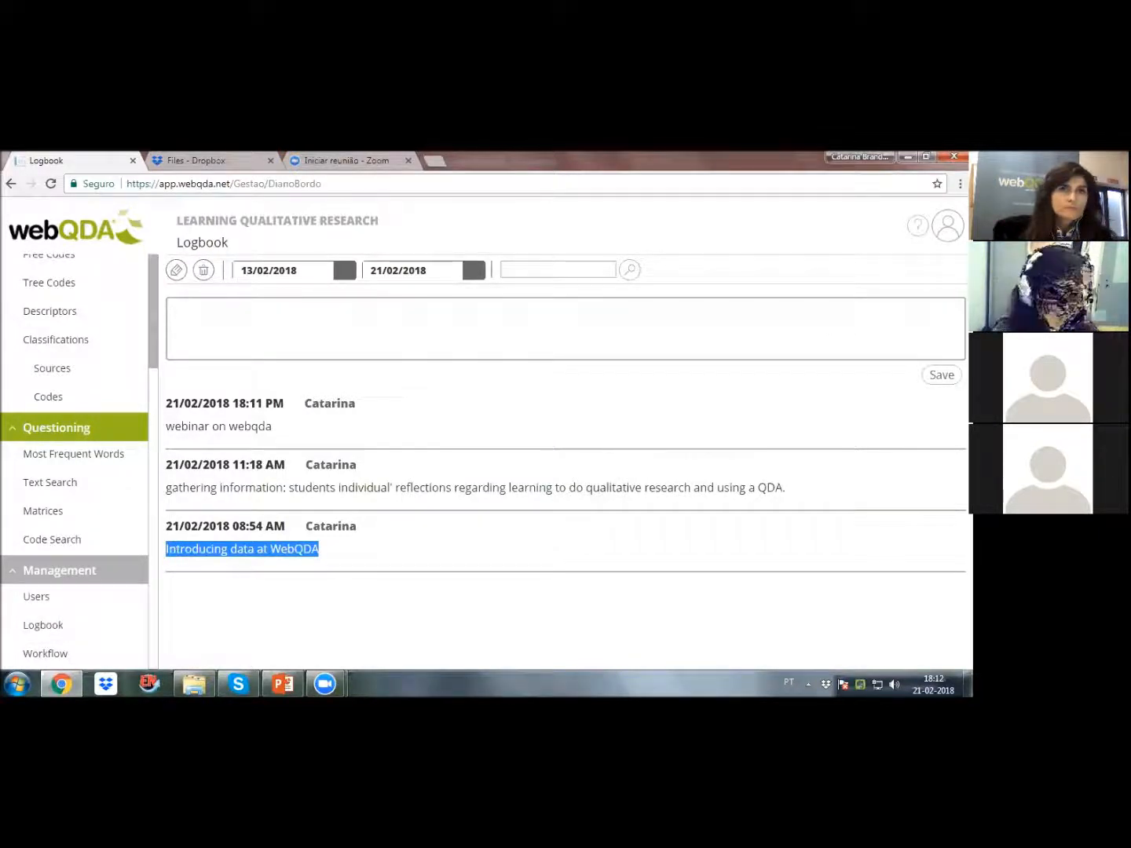
Step: Mark Criação de Projeto as completed in the project workflow and add the note "I did this with my supervisor."
{"action": "left_click", "coordinate": [46, 654]}
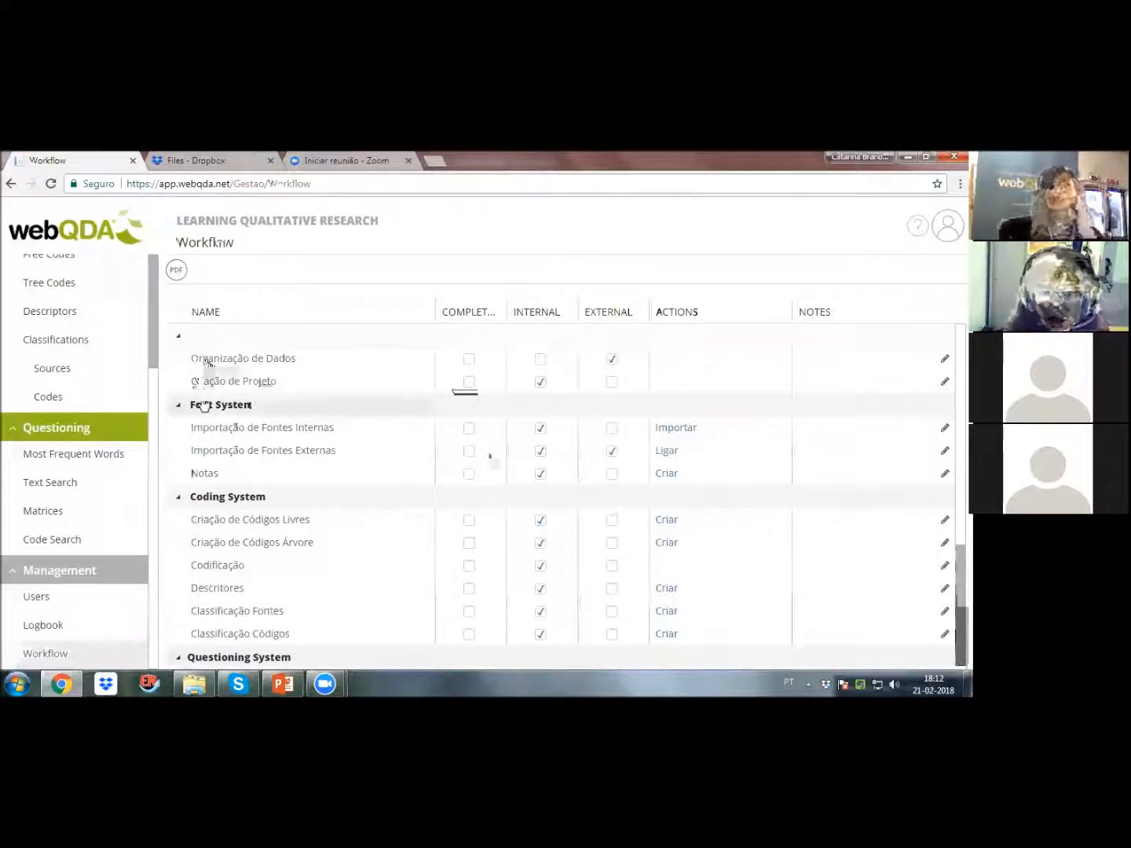
{"action": "left_click", "coordinate": [470, 382]}
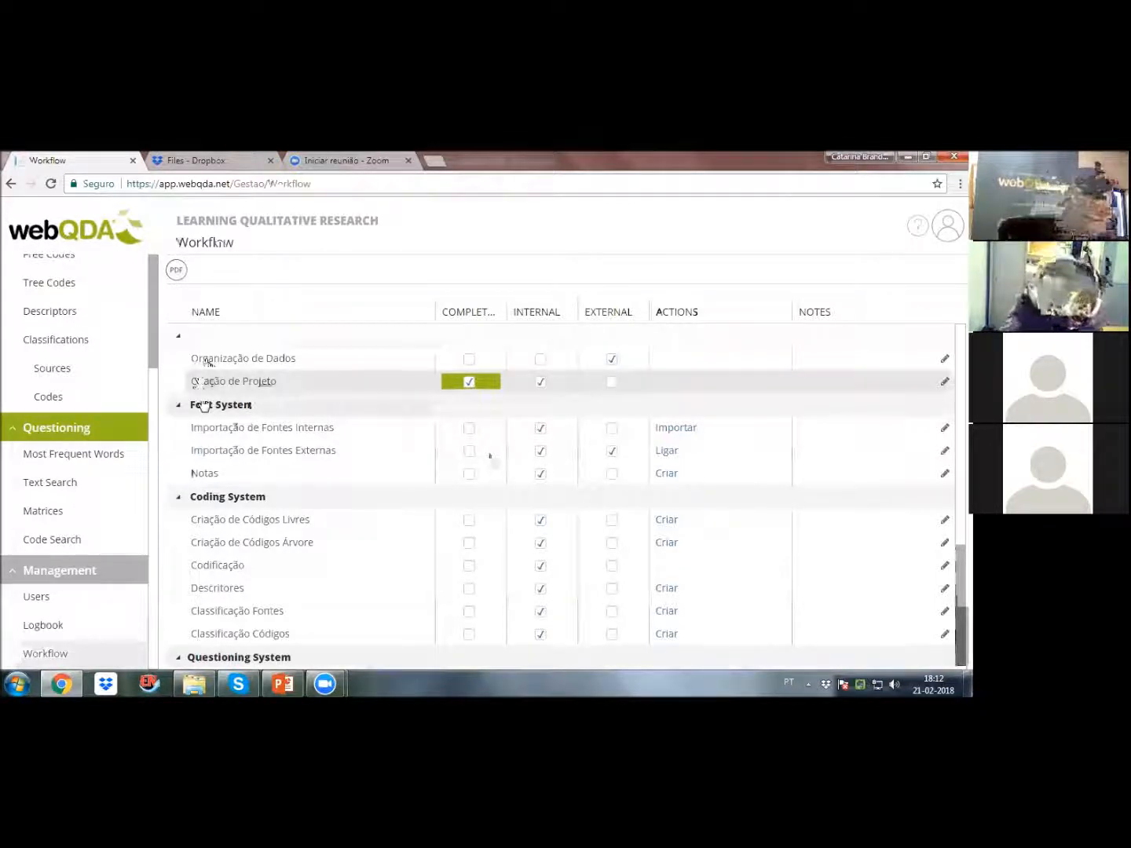
{"action": "type", "text": "I did this"}
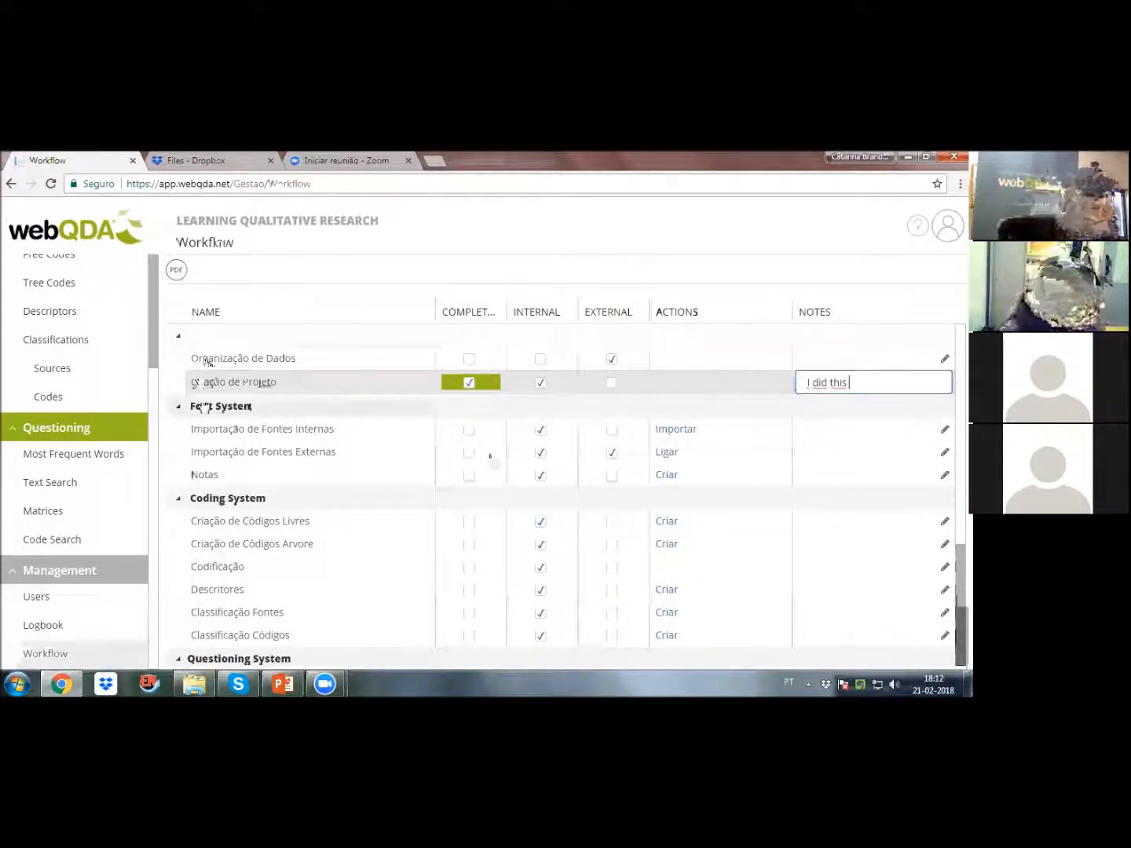
{"action": "type", "text": " with my supervis"}
Step: Review the workflow's stages across the Font, Coding, Questioning and Management systems
{"action": "scroll", "coordinate": [491, 457], "scroll_direction": "down", "scroll_amount": 3}
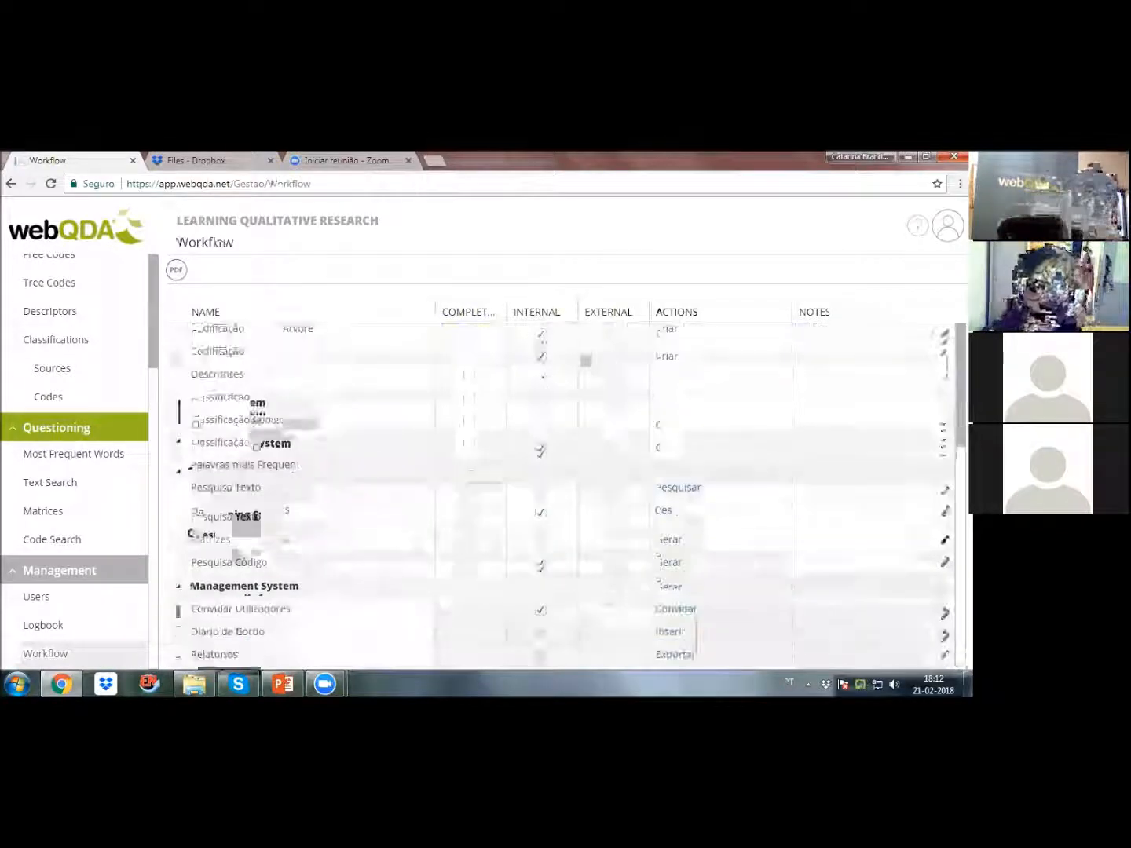
{"action": "scroll", "coordinate": [162, 463], "scroll_direction": "up", "scroll_amount": 4}
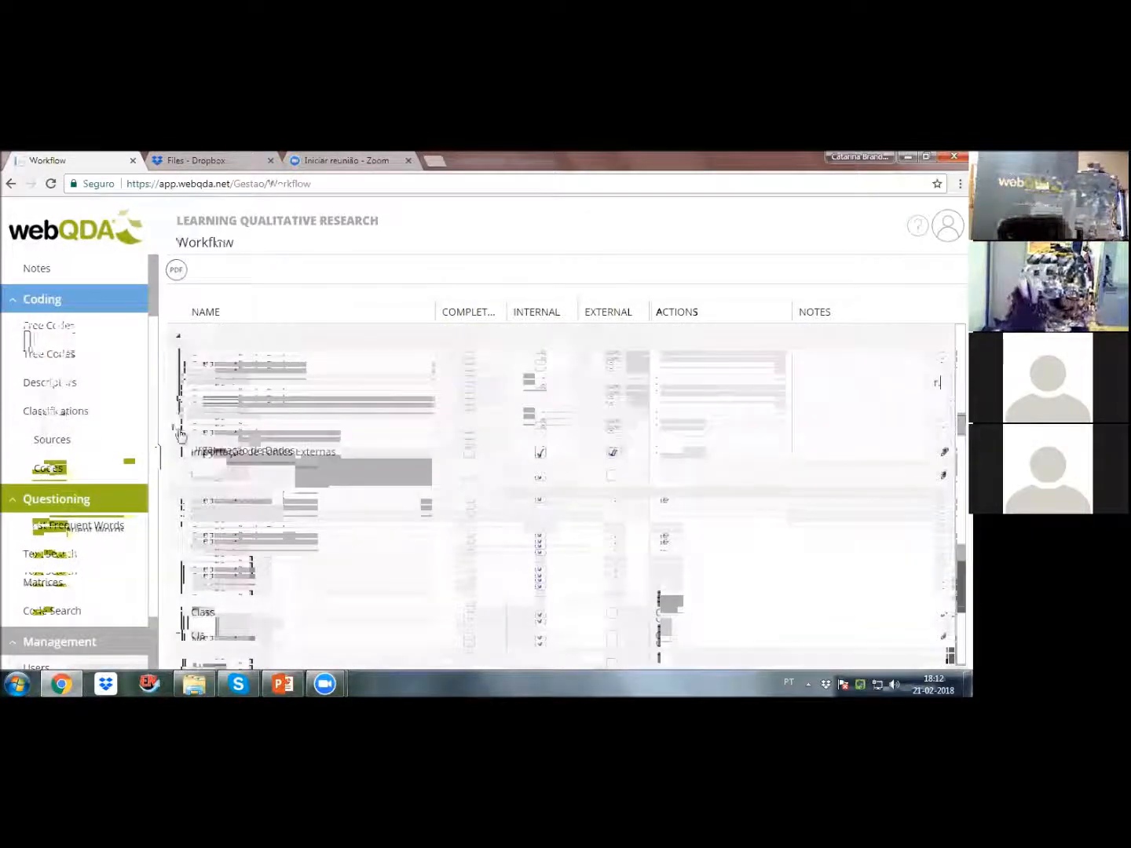
{"action": "scroll", "coordinate": [317, 516], "scroll_direction": "down", "scroll_amount": 3}
{"action": "scroll", "coordinate": [312, 508], "scroll_direction": "up", "scroll_amount": 2}
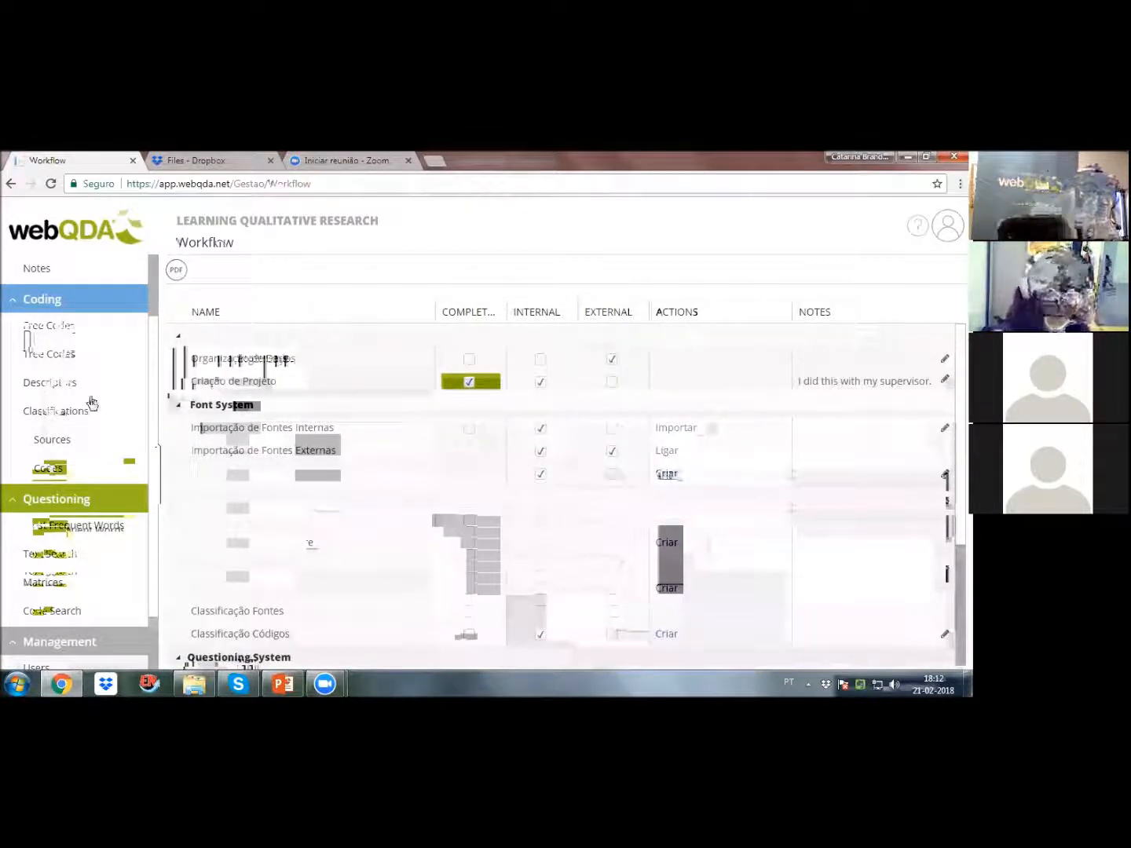
{"action": "scroll", "coordinate": [98, 530], "scroll_direction": "down", "scroll_amount": 1}
{"action": "scroll", "coordinate": [98, 530], "scroll_direction": "up", "scroll_amount": 3}
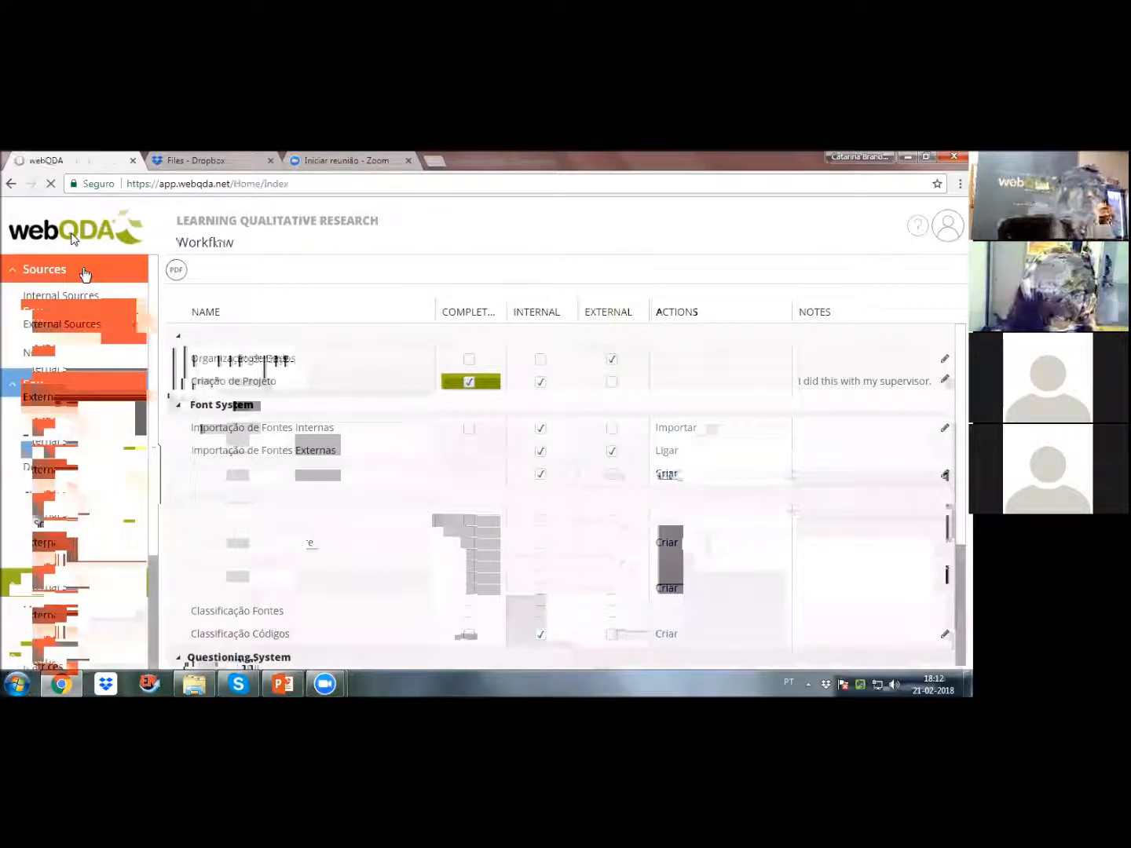
Step: Return to the list of projects in progress and switch to the Webinar_webQDA_ENG presentation in PowerPoint
{"action": "left_click", "coordinate": [85, 274]}
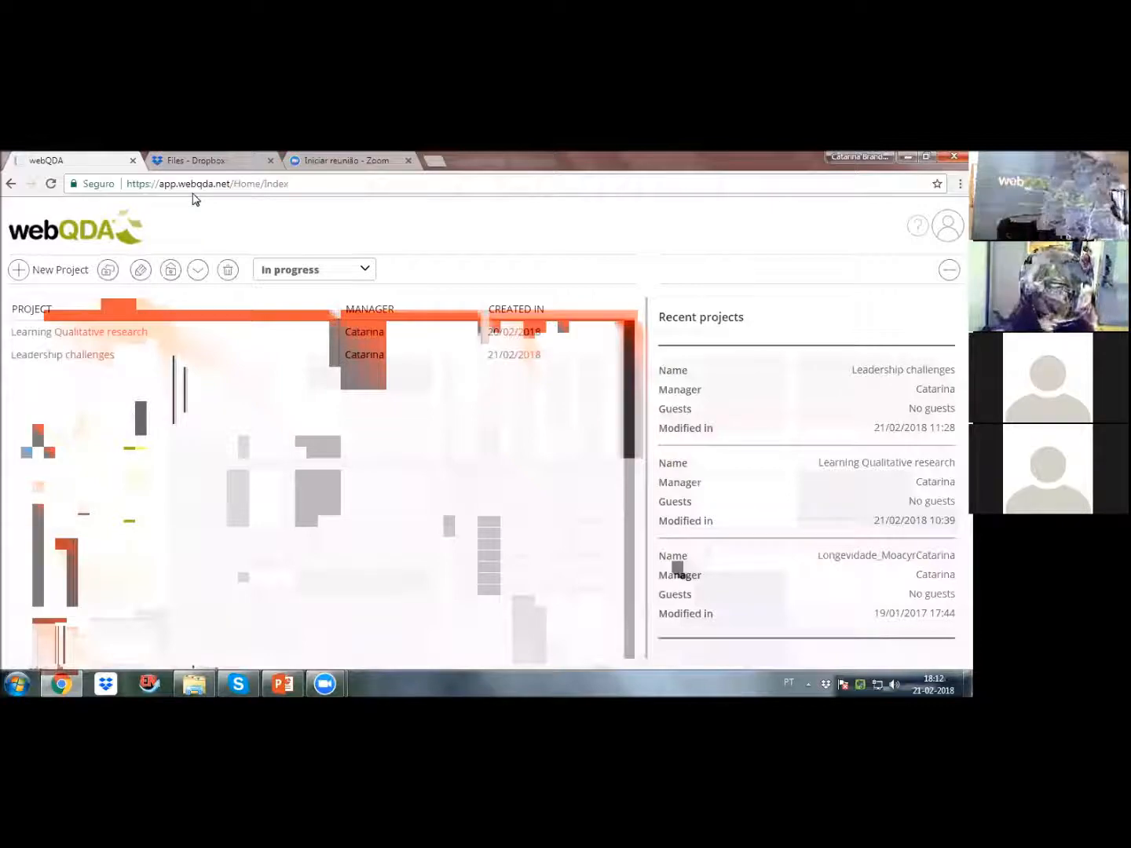
{"action": "key", "text": "alt+Tab"}
{"action": "left_click", "coordinate": [921, 158]}
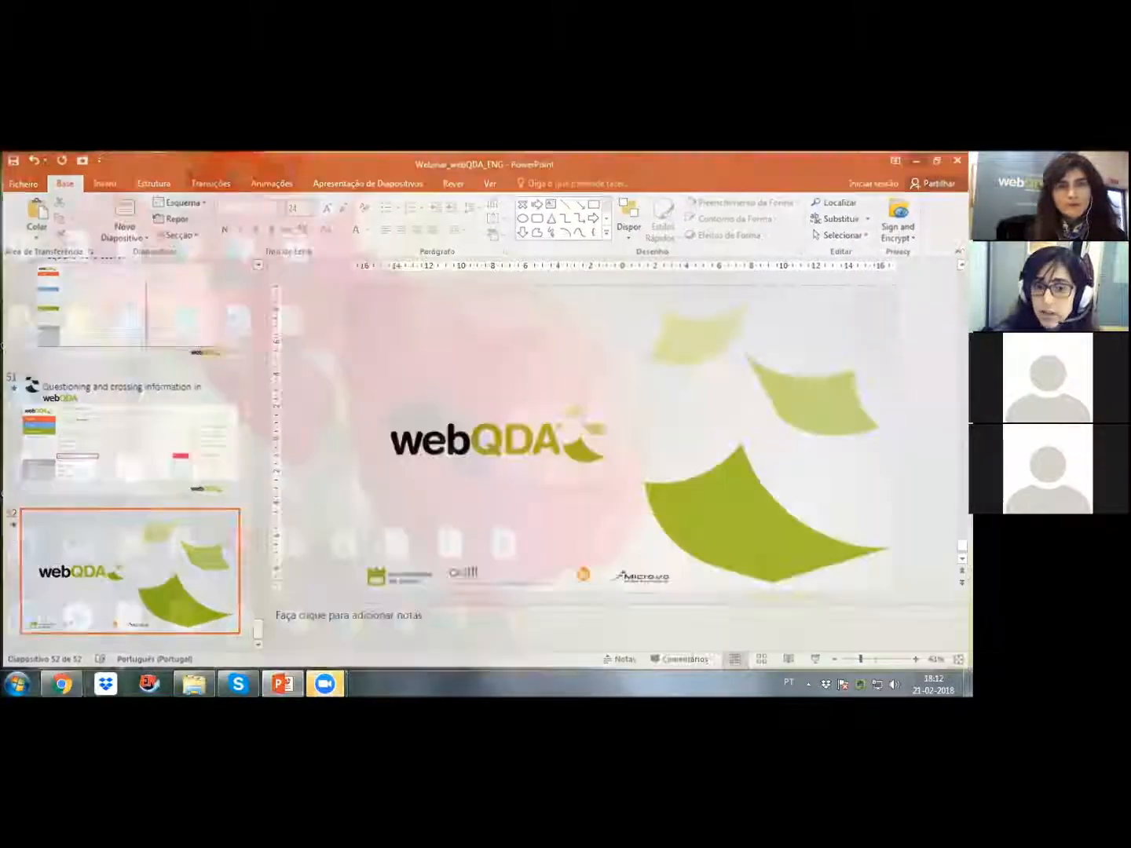